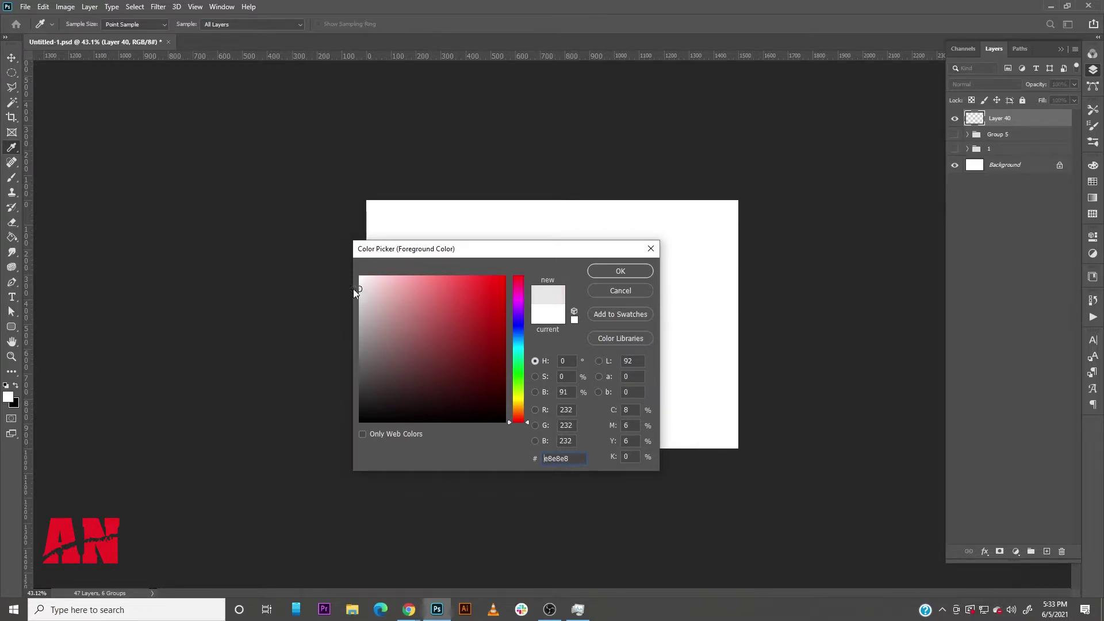
Step: Paint a light grey #e8e8e8 vertical swatch near the canvas's left edge with an 80 px brush at 100% opacity and flow
click(619, 270)
key(b)
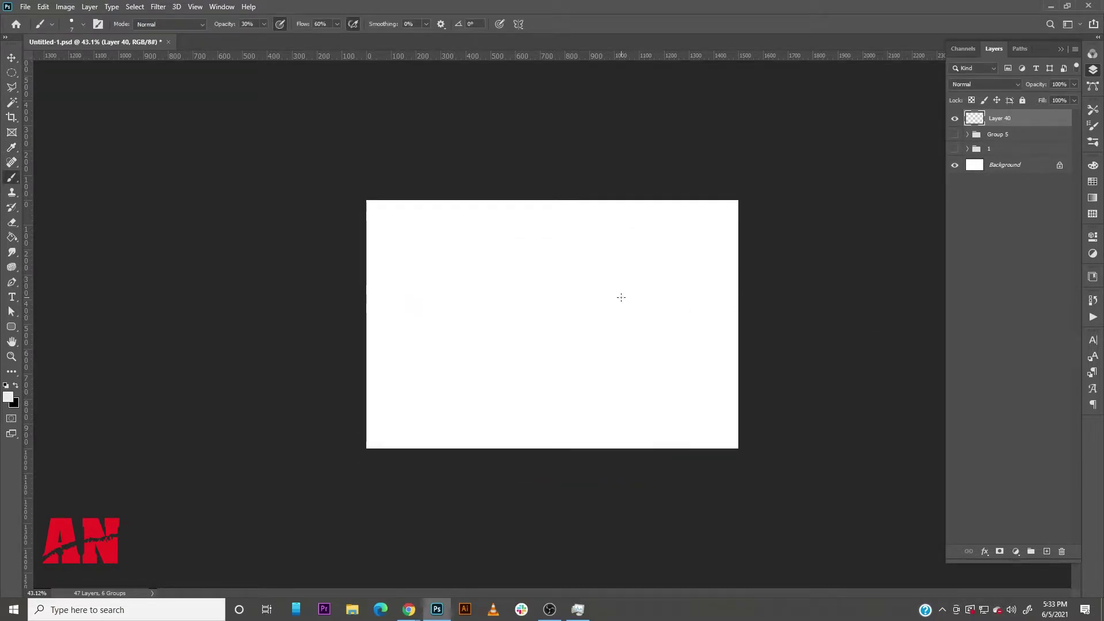
key(bracketright)
mouse_move(406, 283)
mouse_down()
mouse_move(397, 295)
mouse_move(409, 321)
mouse_up()
click(264, 24)
click(337, 25)
drag(404, 301, 411, 362)
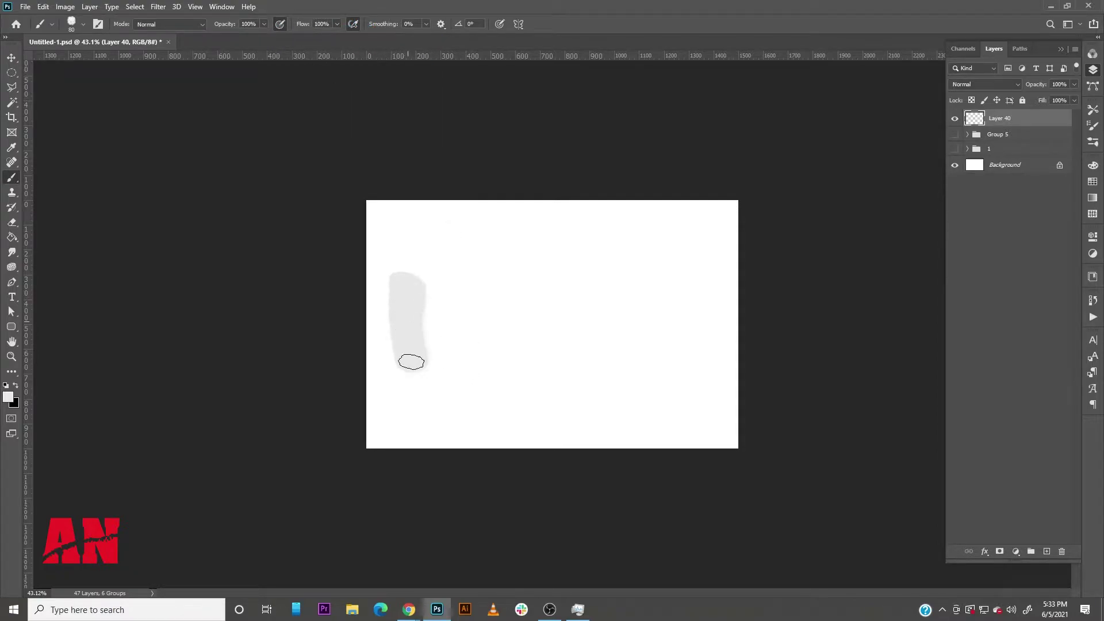
Step: Paint a second vertical swatch in mid grey #adadad directly beside the light grey one
click(8, 398)
drag(360, 288, 345, 321)
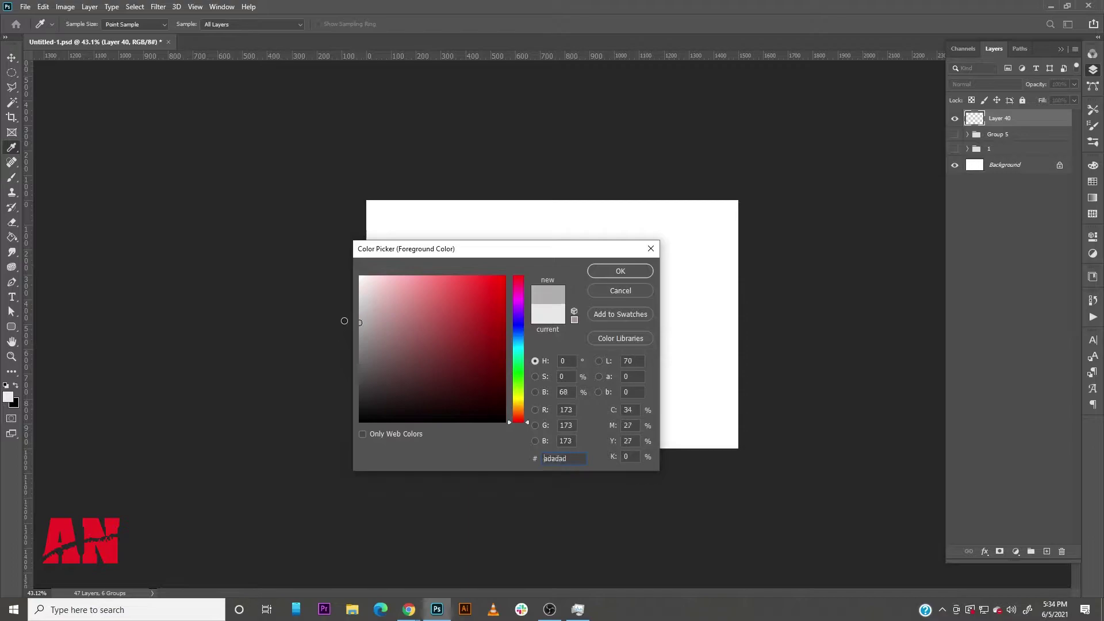
click(634, 271)
drag(429, 275, 442, 371)
Step: Paint a third vertical swatch in a darker neutral grey beside the mid grey one
click(8, 398)
click(360, 360)
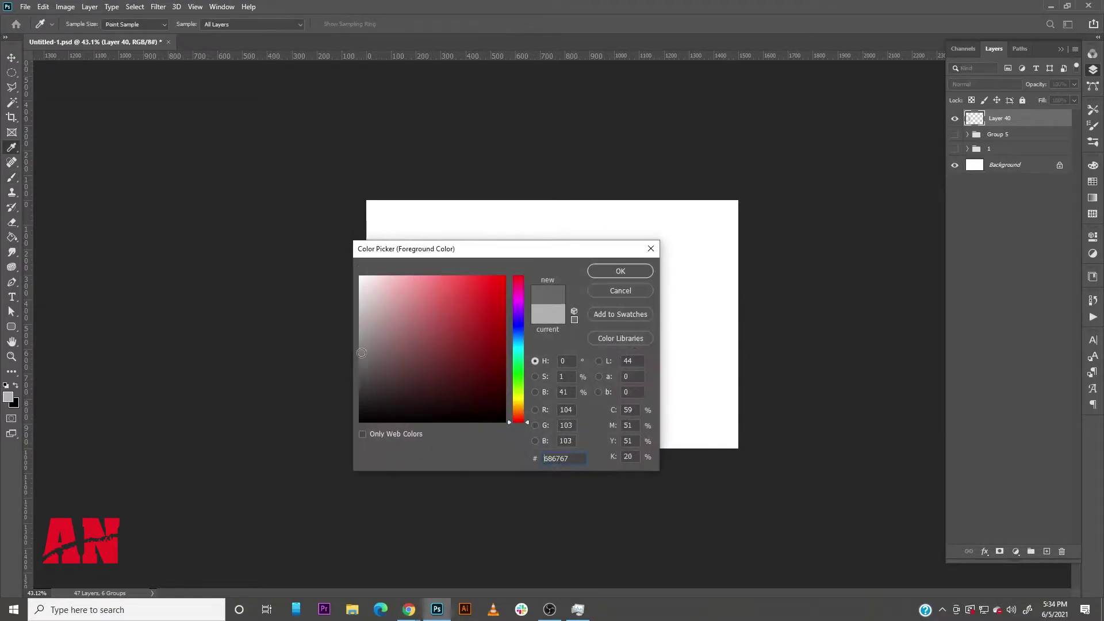
click(636, 271)
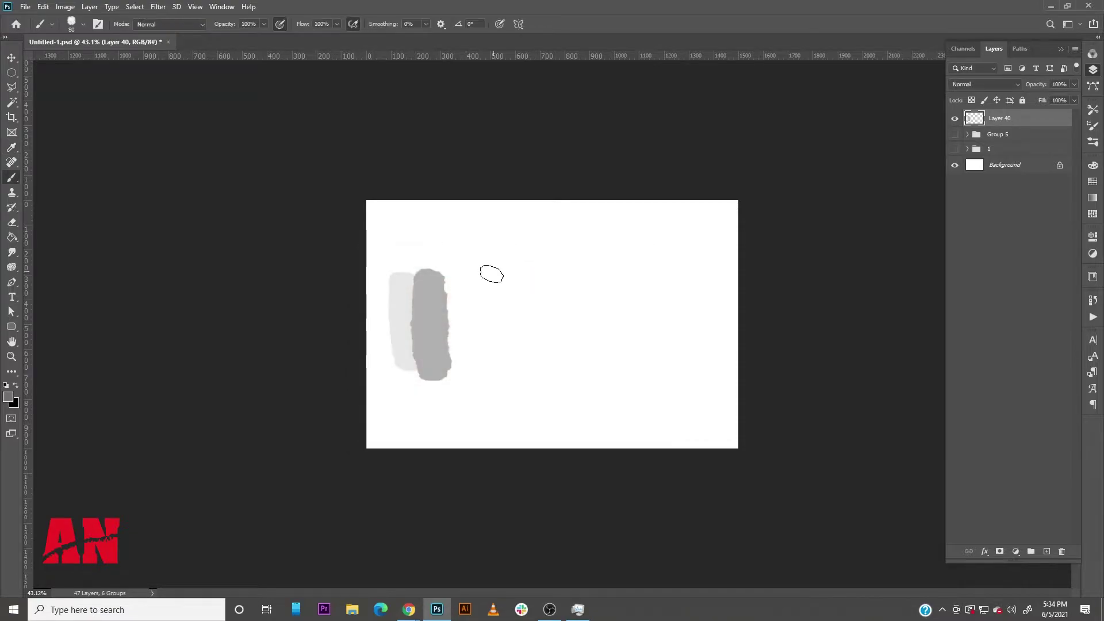
mouse_move(447, 279)
mouse_down()
mouse_move(456, 379)
mouse_move(461, 337)
mouse_up()
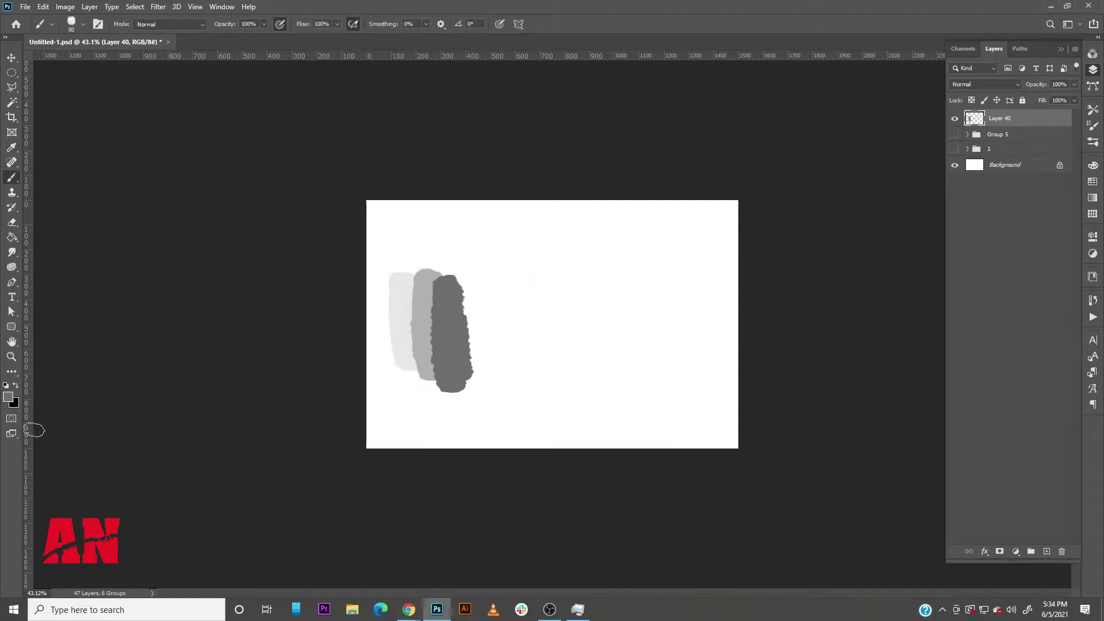
Step: Paint a fourth vertical swatch in dark grey #333333 to the right of the existing three
click(8, 398)
click(362, 395)
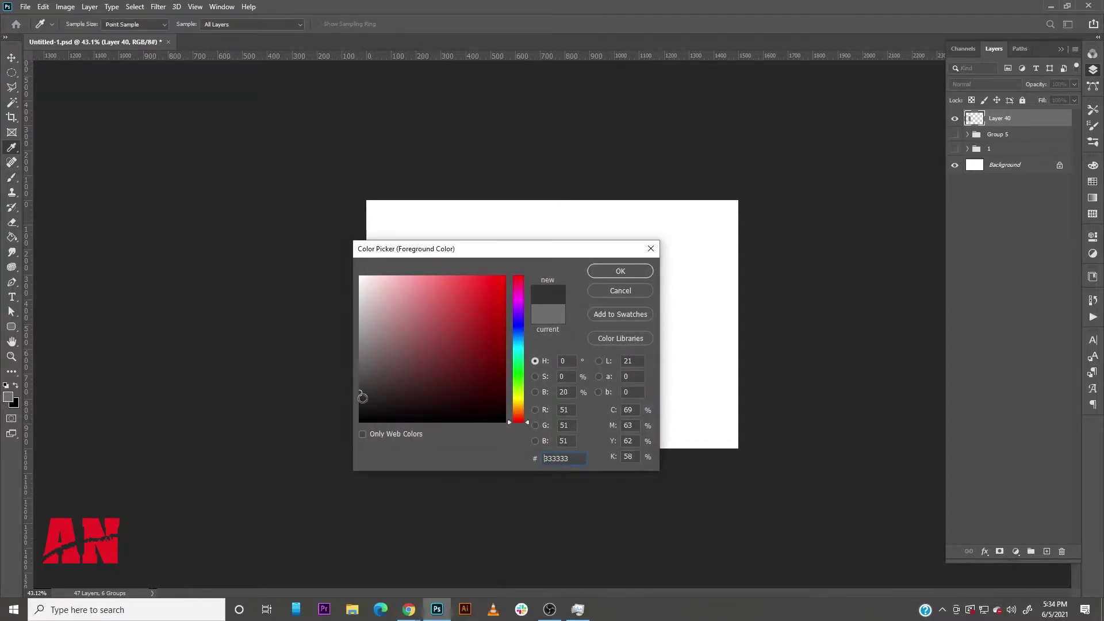
click(623, 274)
mouse_move(475, 283)
mouse_down()
mouse_move(477, 382)
mouse_move(490, 369)
mouse_up()
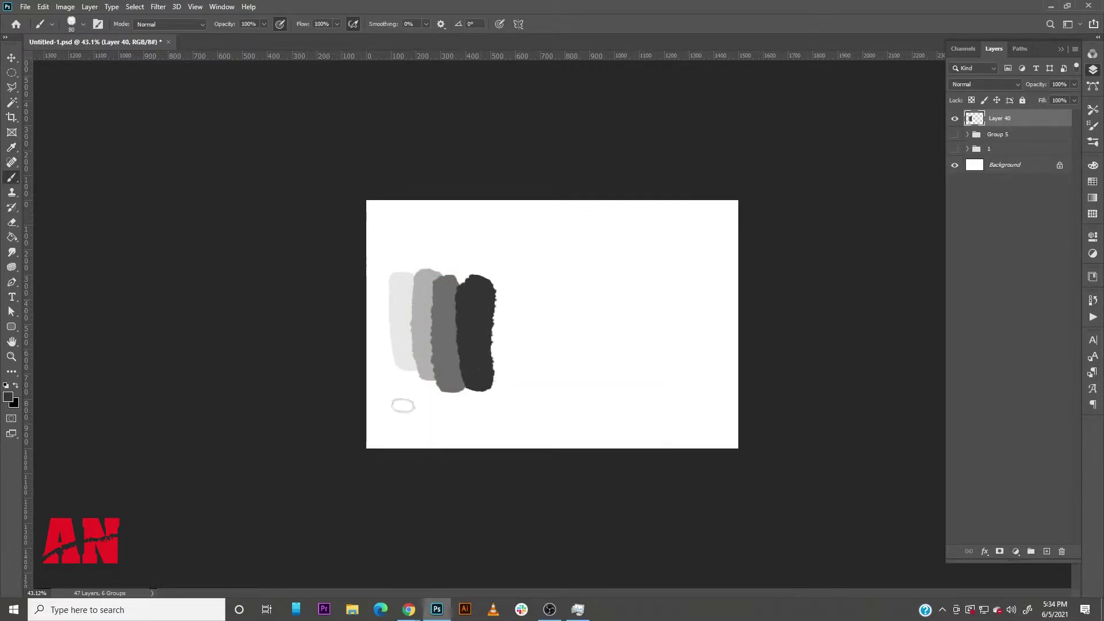
Step: Paint a black swatch beside the dark grey one to finish the greyscale value row
click(9, 397)
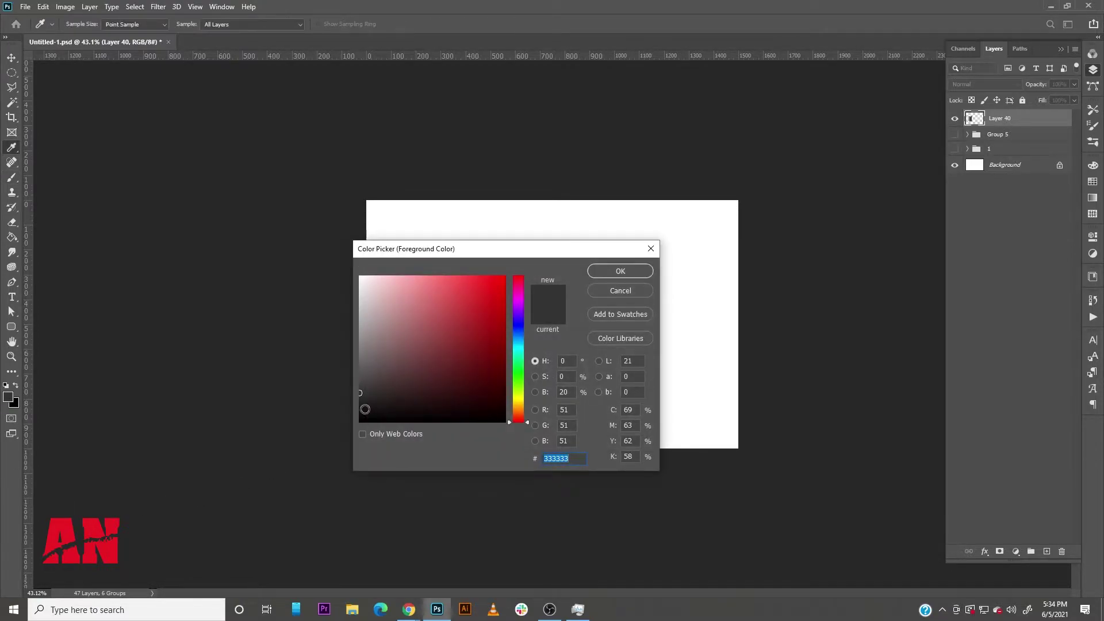
click(360, 421)
click(609, 275)
mouse_move(495, 285)
mouse_down()
mouse_move(497, 386)
mouse_move(500, 311)
mouse_up()
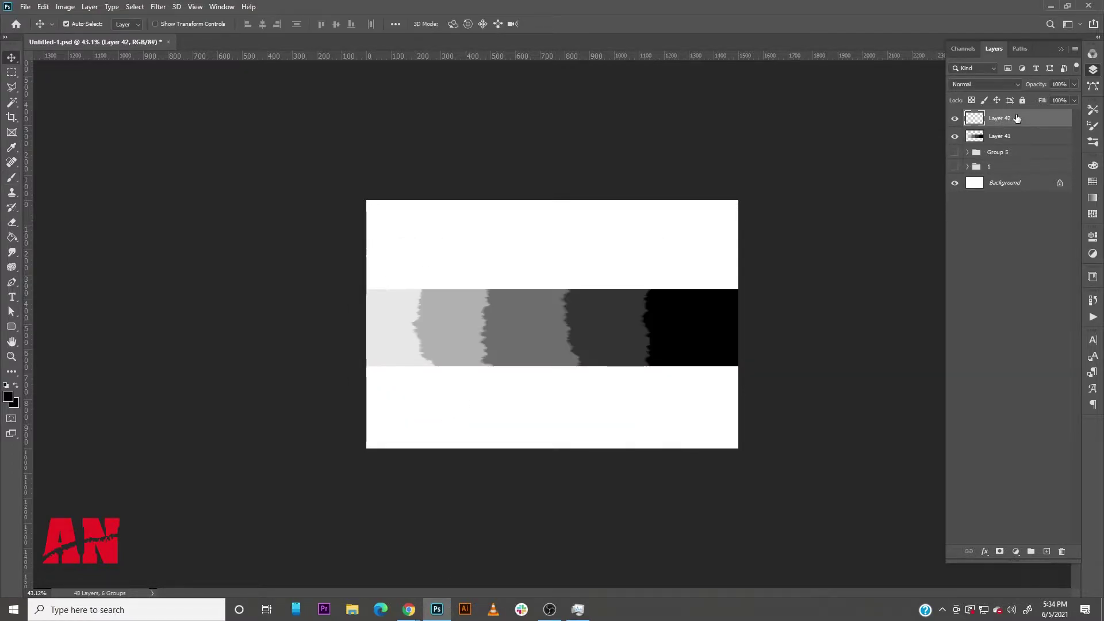
Step: Clip Layer 42 to the greyscale strip on Layer 41 and fill it with orange #ff8a00
right_click(1017, 117)
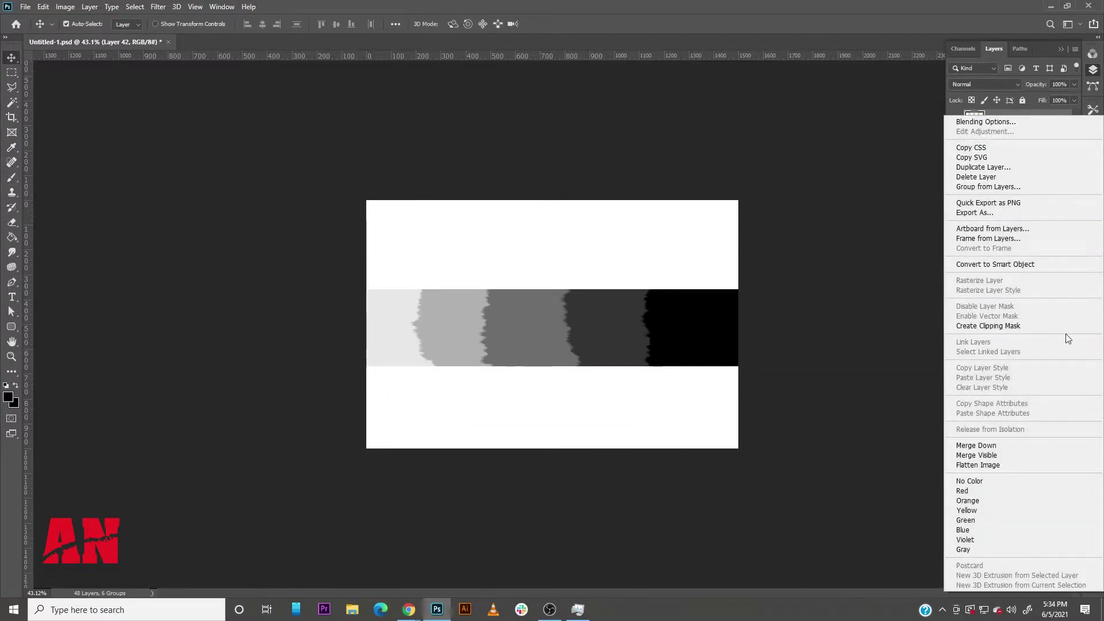
click(1037, 325)
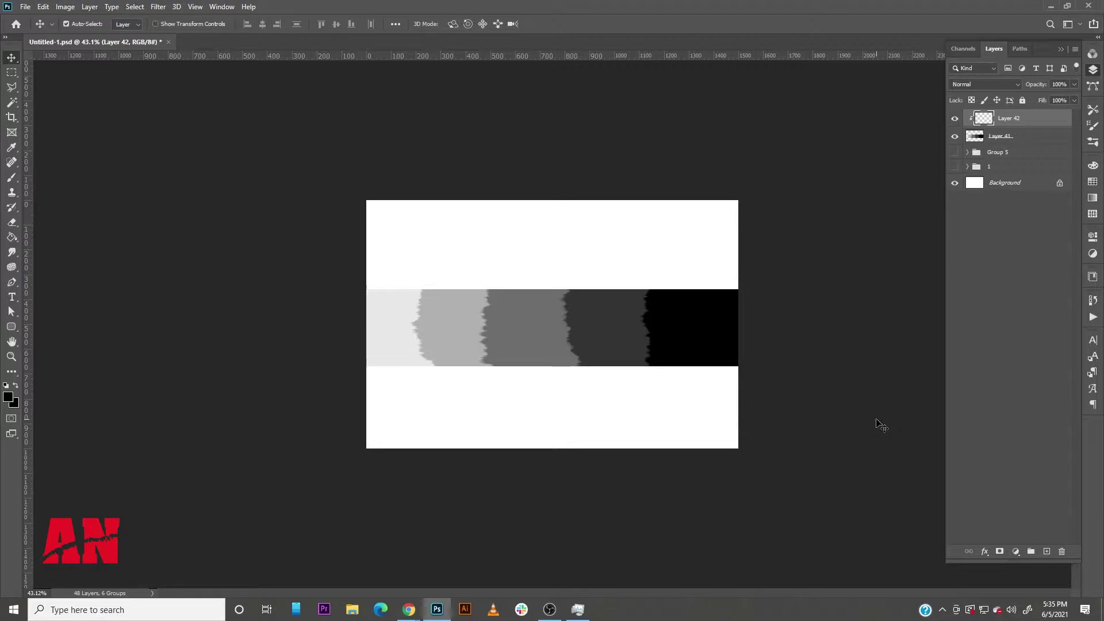
click(11, 237)
click(8, 397)
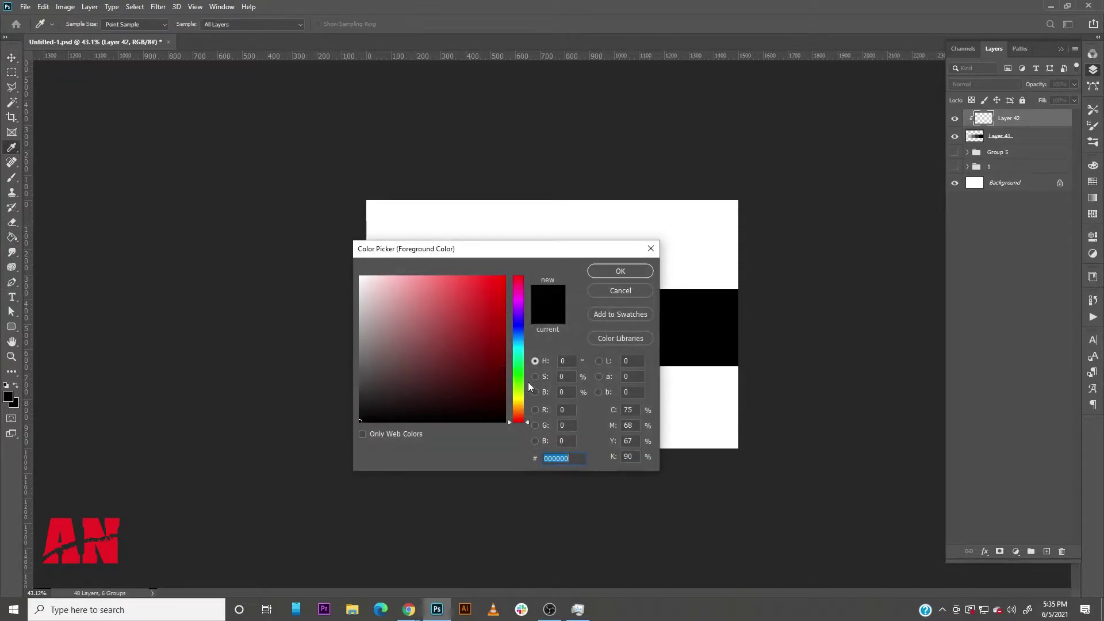
click(520, 409)
drag(476, 362, 565, 167)
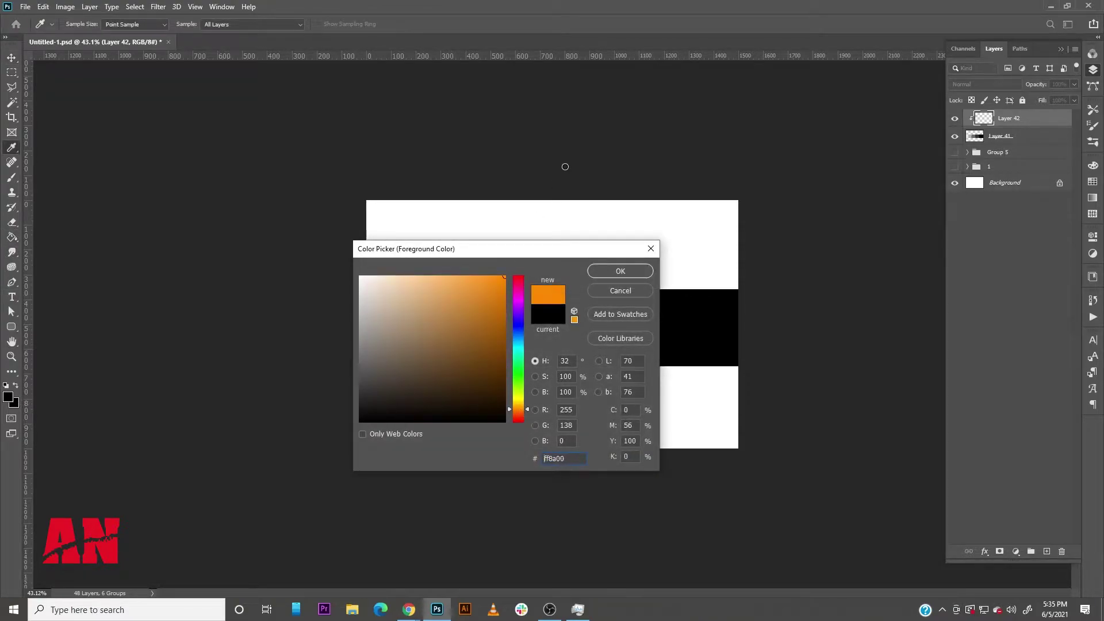
click(633, 274)
click(646, 337)
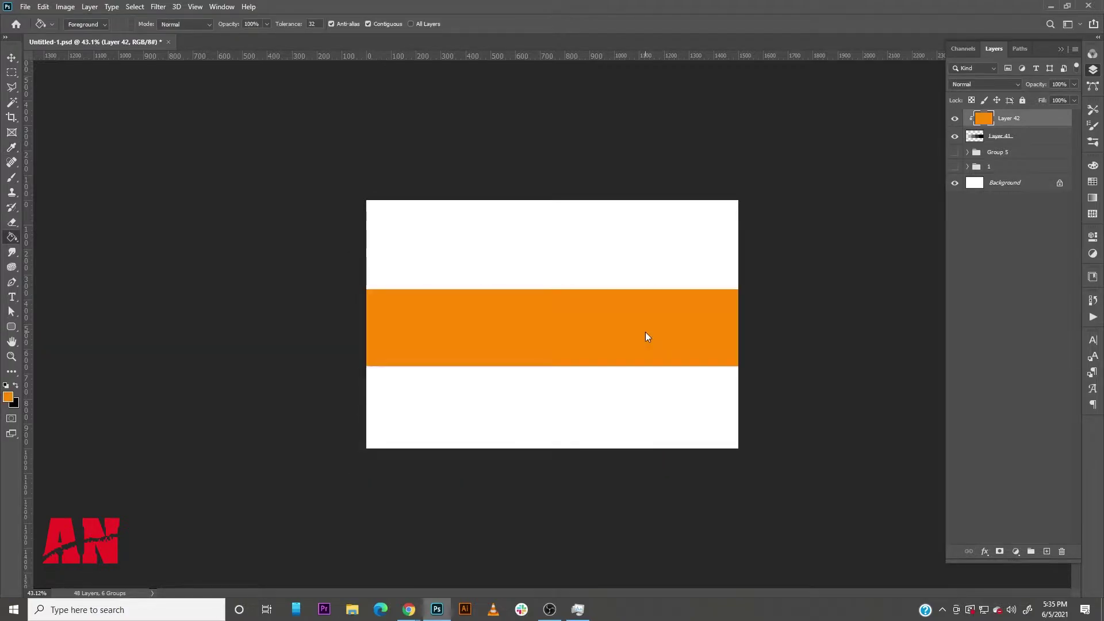
Step: Set Layer 42's blending mode to Color and toggle its visibility to compare the tinted and grey strips
click(980, 82)
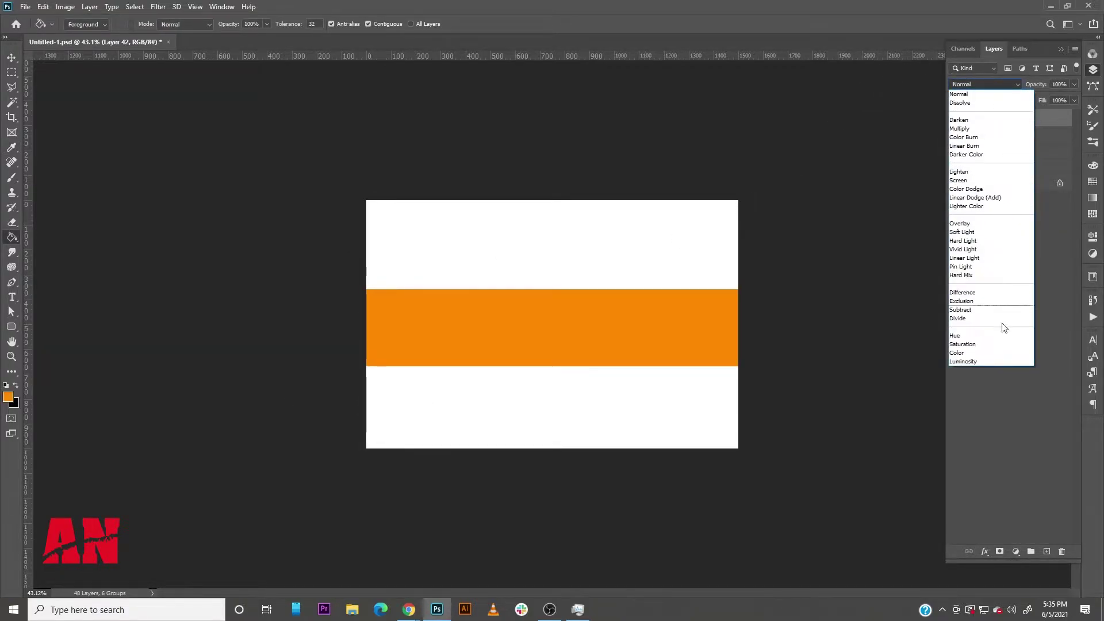
click(976, 353)
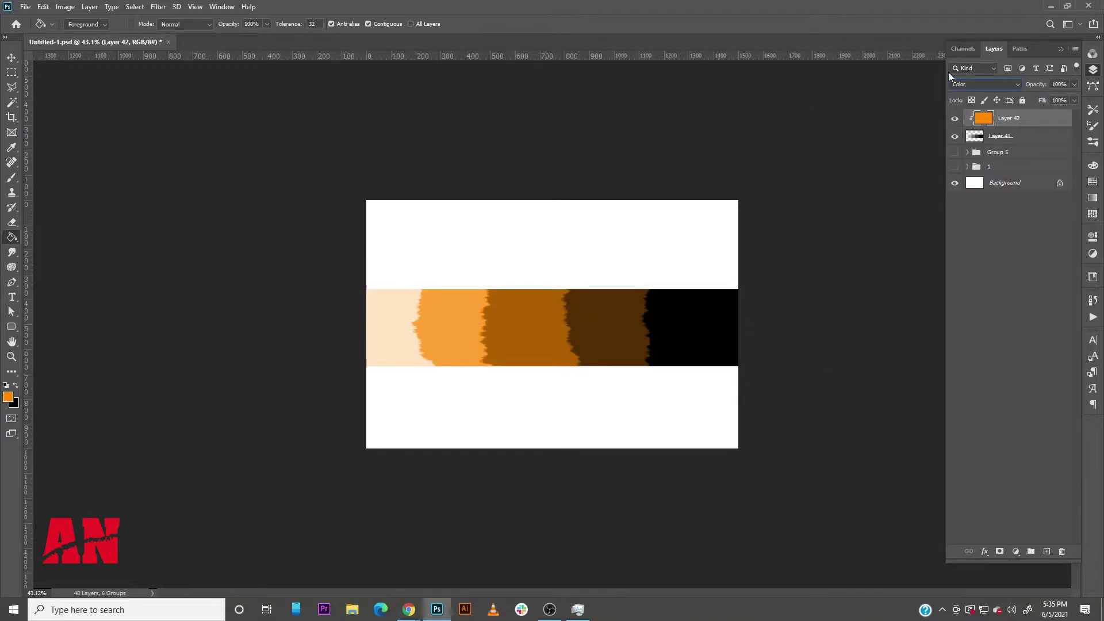
click(955, 119)
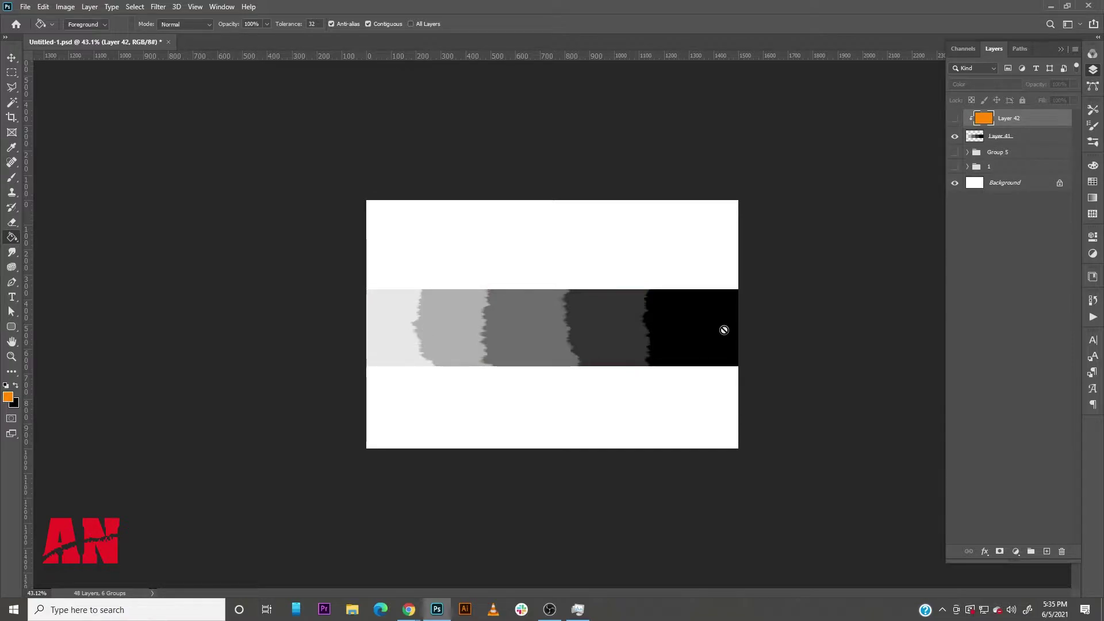
click(956, 119)
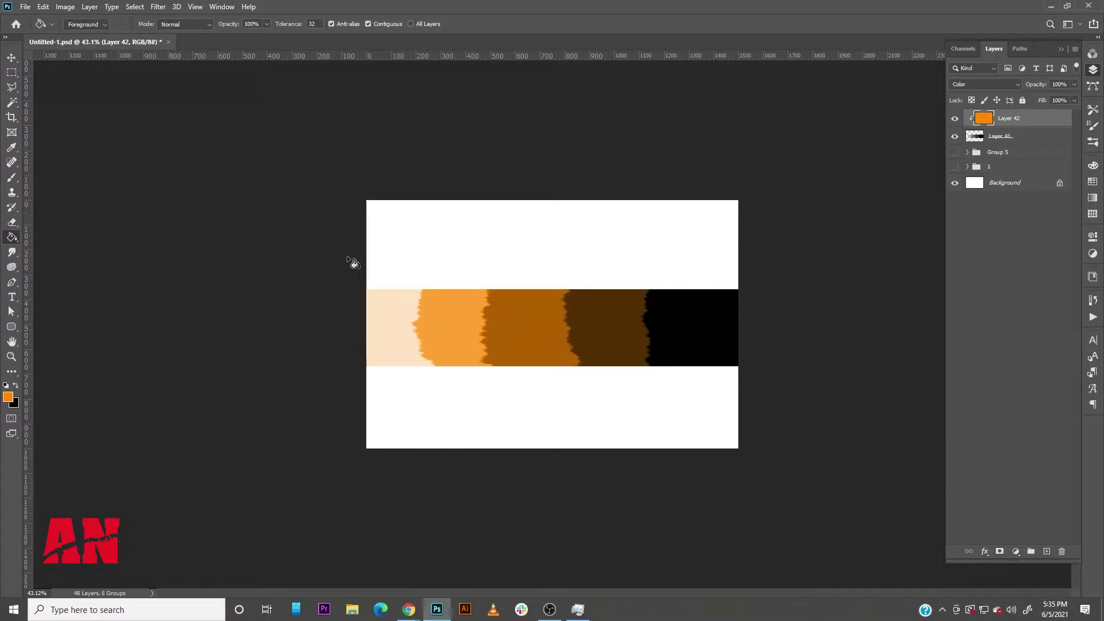
Step: Hide Layer 42 and Layer 41, and add a new empty layer above them
click(955, 119)
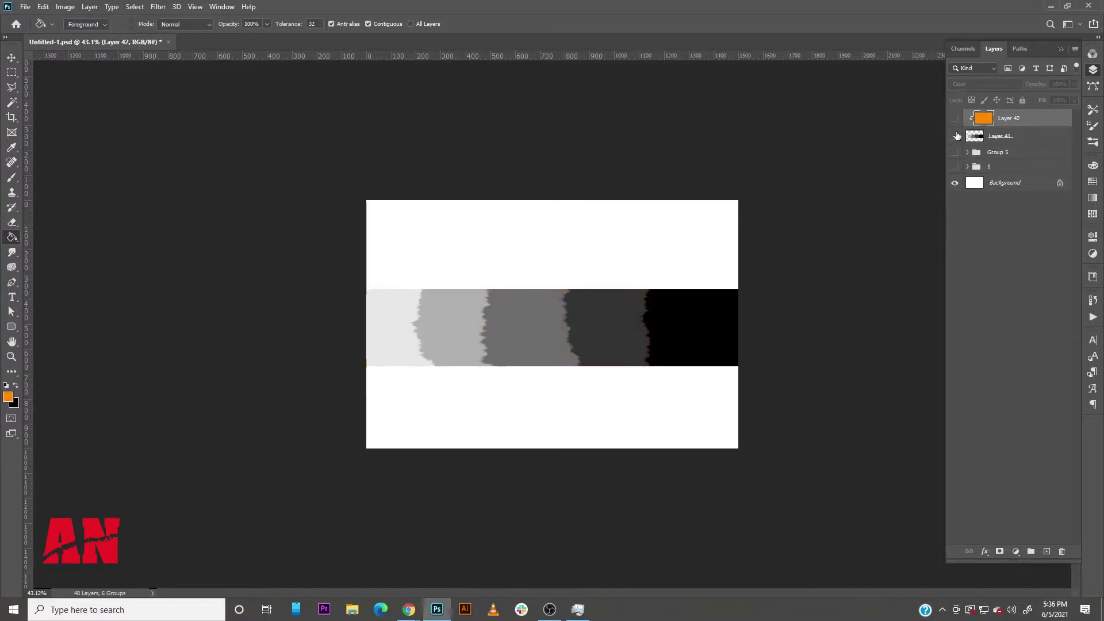
click(955, 136)
click(1047, 552)
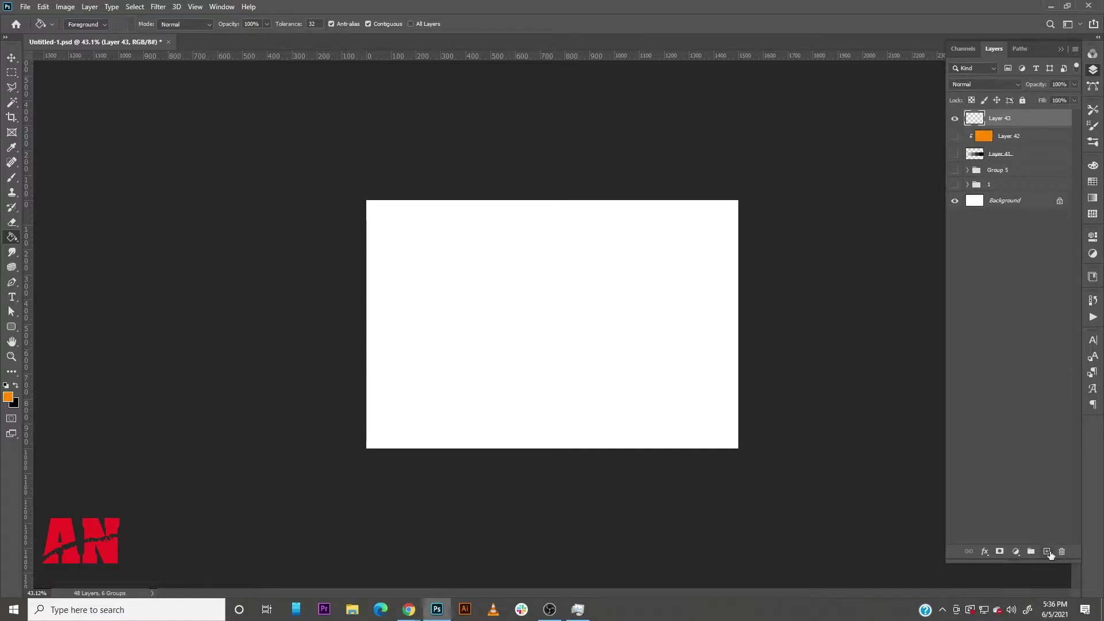
Step: Make a circular elliptical marquee selection about 590 px in diameter, slightly below and right of the canvas centre
click(11, 72)
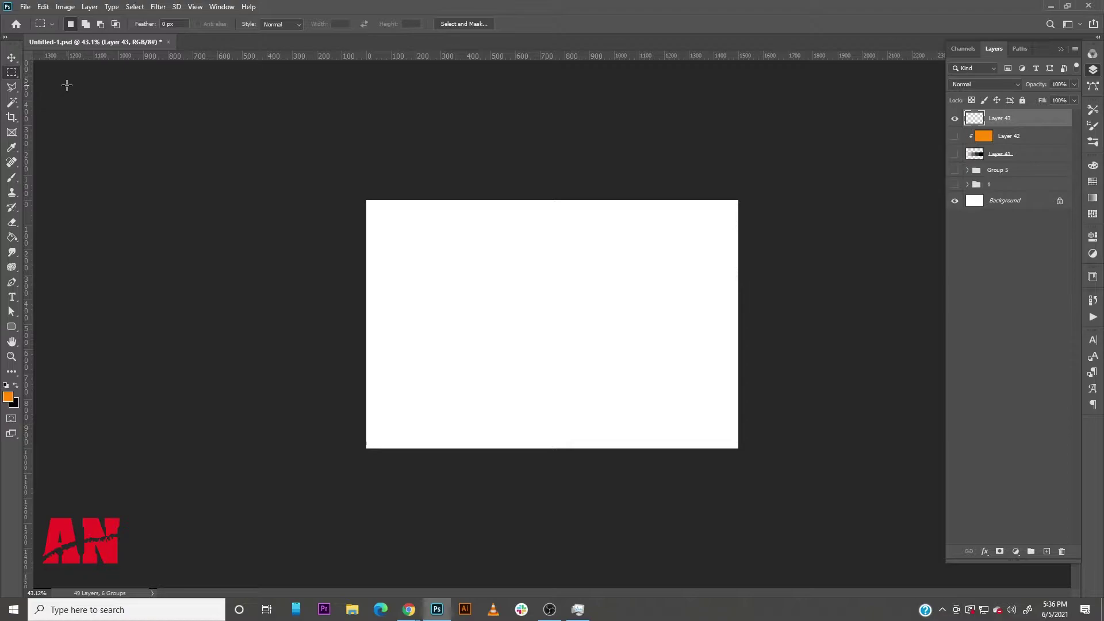
right_click(12, 73)
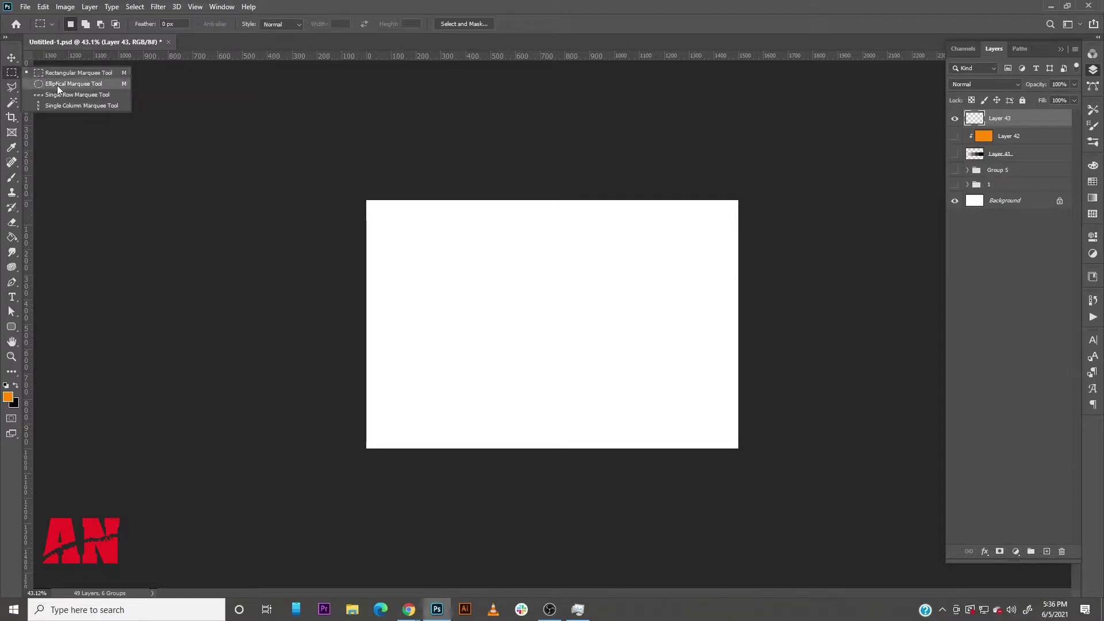
click(57, 85)
drag(509, 287, 670, 409)
scroll(783, 350, up, 1)
Step: Fill the circular selection with mid grey #888888 and deselect it
click(12, 237)
click(7, 397)
mouse_move(375, 321)
mouse_down()
mouse_move(301, 303)
mouse_move(295, 354)
mouse_move(293, 344)
mouse_up()
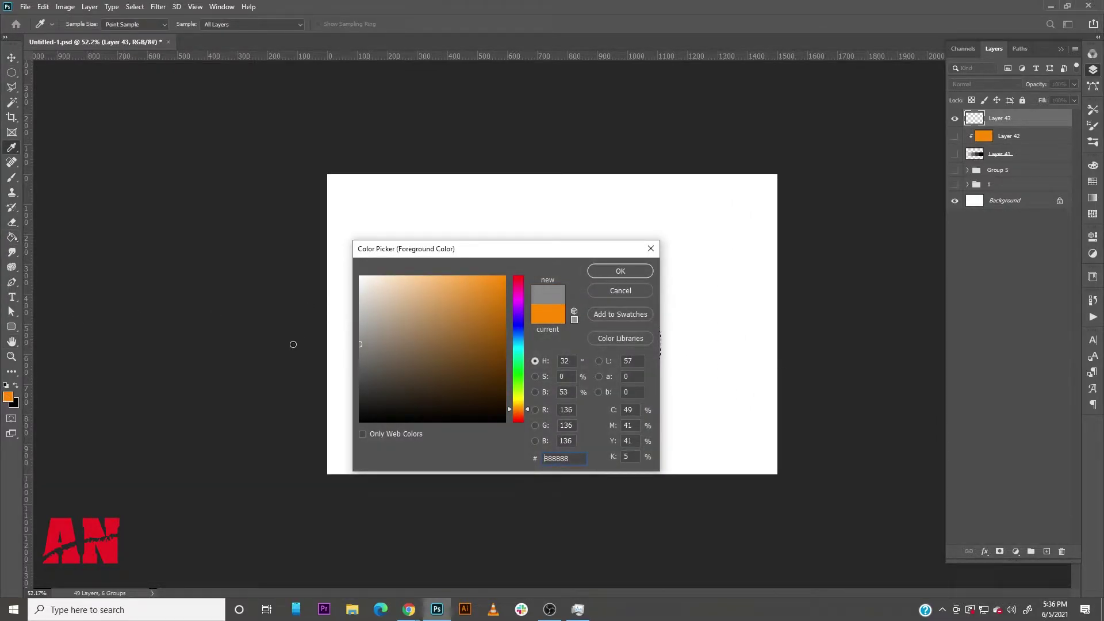
click(640, 274)
click(579, 360)
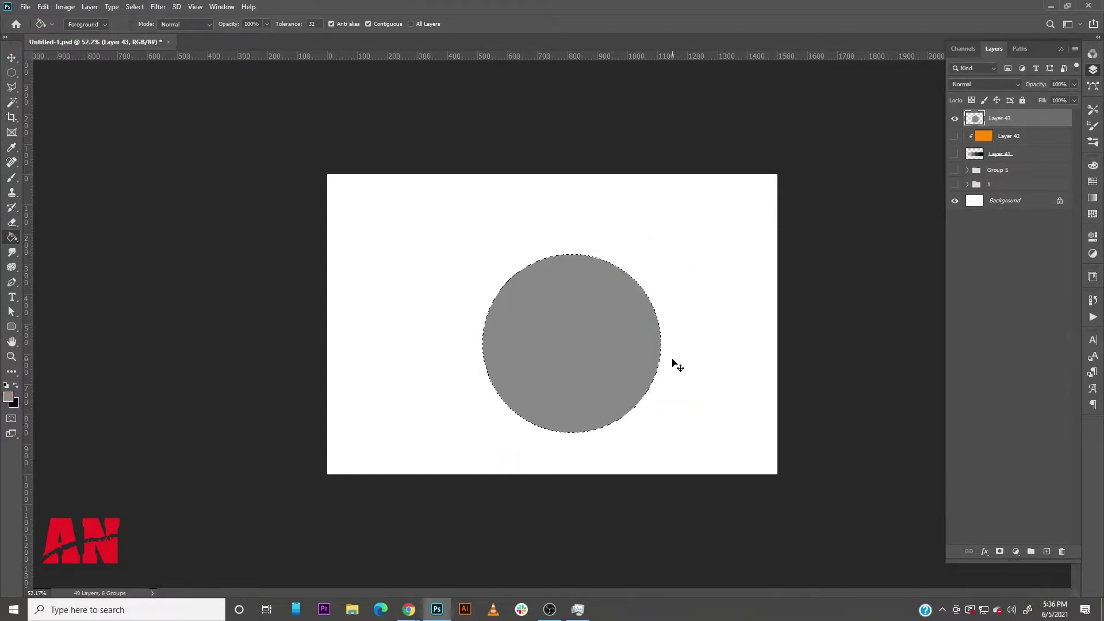
key(ctrl+d)
Step: Lock the circle layer's transparent pixels and enlarge the brush to 200 px
click(974, 102)
click(13, 178)
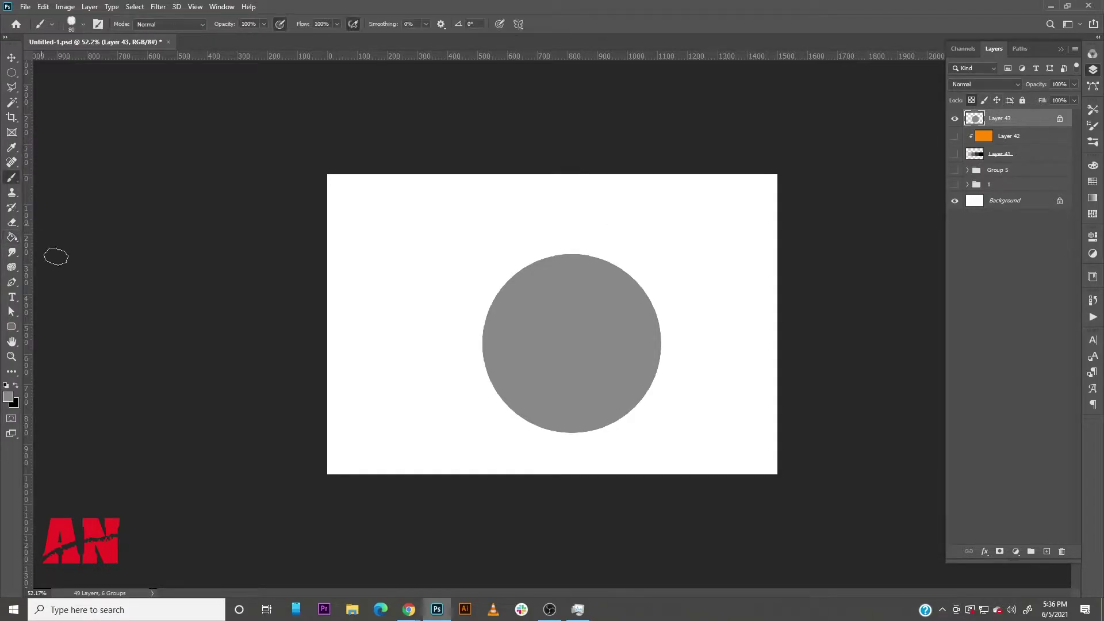
key(bracketright)
key(bracketright)
key(bracketright)
key(bracketright)
key(bracketright)
Step: Paint a small white #ffffff highlight spot on the upper left of the grey circle
click(10, 400)
click(364, 282)
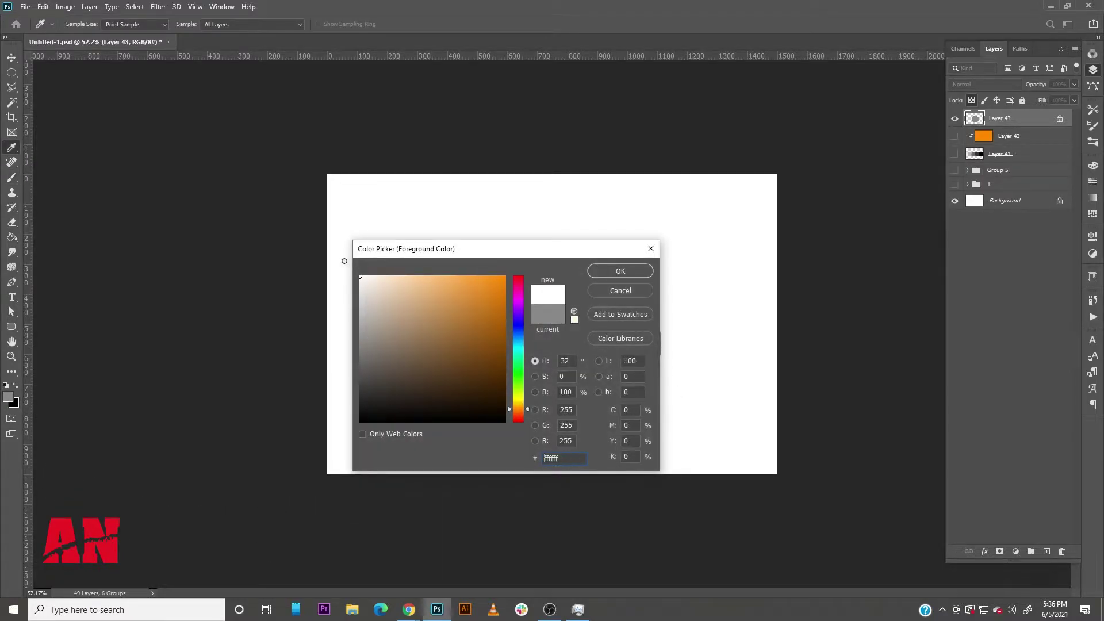
click(627, 273)
drag(554, 277, 549, 287)
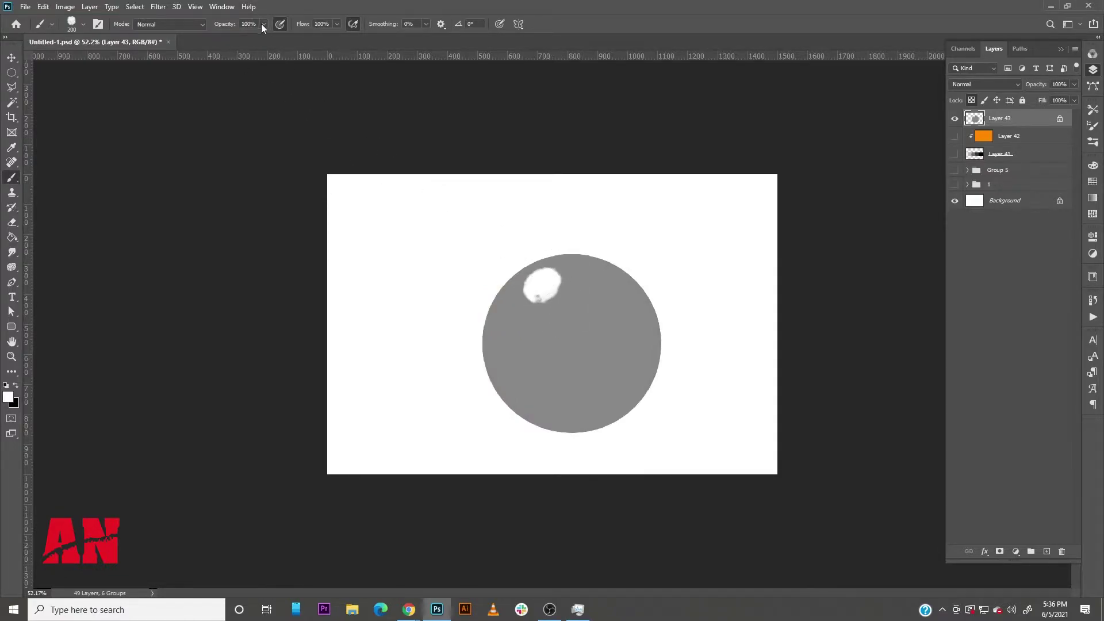
Step: Lower the brush opacity to 24% and build up soft white light over the circle's upper part and centre
drag(263, 24, 224, 36)
mouse_move(552, 278)
mouse_down()
mouse_move(521, 292)
mouse_move(555, 285)
mouse_move(527, 284)
mouse_move(554, 296)
mouse_move(539, 281)
mouse_move(553, 289)
mouse_move(558, 271)
mouse_move(533, 287)
mouse_move(552, 295)
mouse_move(522, 292)
mouse_move(521, 278)
mouse_move(545, 260)
mouse_move(588, 265)
mouse_move(580, 301)
mouse_move(515, 343)
mouse_move(511, 293)
mouse_move(591, 264)
mouse_move(605, 302)
mouse_move(539, 358)
mouse_move(534, 298)
mouse_move(625, 282)
mouse_move(635, 294)
mouse_move(610, 277)
mouse_move(578, 348)
mouse_move(530, 341)
mouse_move(611, 253)
mouse_move(571, 354)
mouse_move(514, 303)
mouse_move(599, 250)
mouse_move(537, 328)
mouse_move(535, 279)
mouse_move(518, 348)
mouse_move(616, 278)
mouse_move(580, 338)
mouse_move(533, 338)
mouse_move(612, 246)
mouse_move(502, 320)
mouse_move(539, 315)
mouse_move(576, 267)
mouse_move(504, 332)
mouse_move(524, 395)
mouse_move(521, 339)
mouse_move(508, 323)
mouse_move(579, 357)
mouse_up()
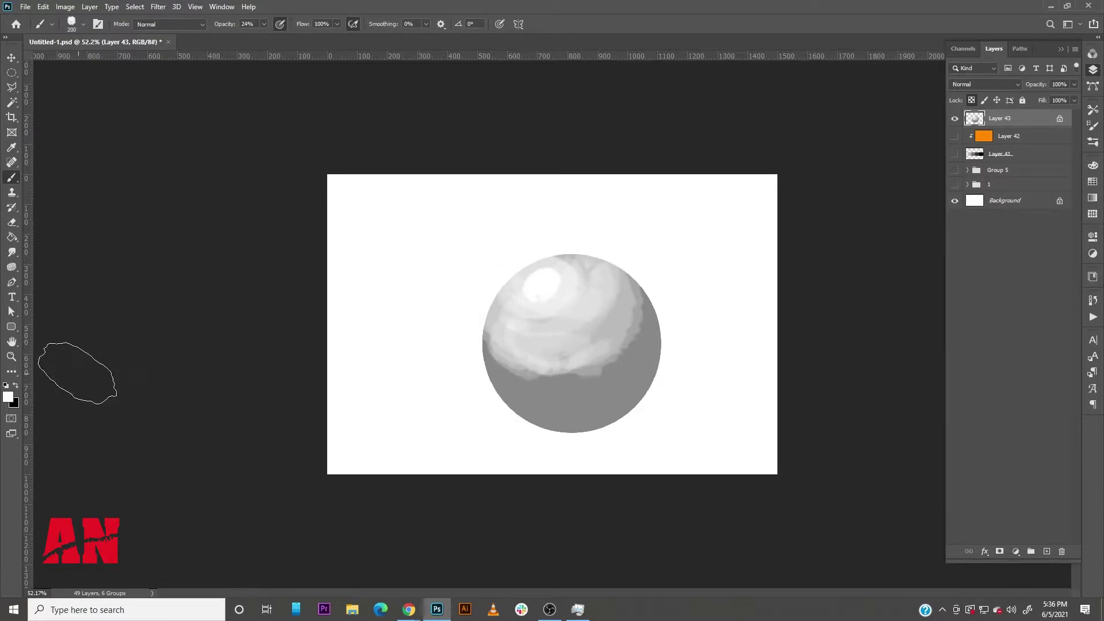
mouse_move(497, 361)
mouse_down()
mouse_move(619, 300)
mouse_move(558, 375)
mouse_up()
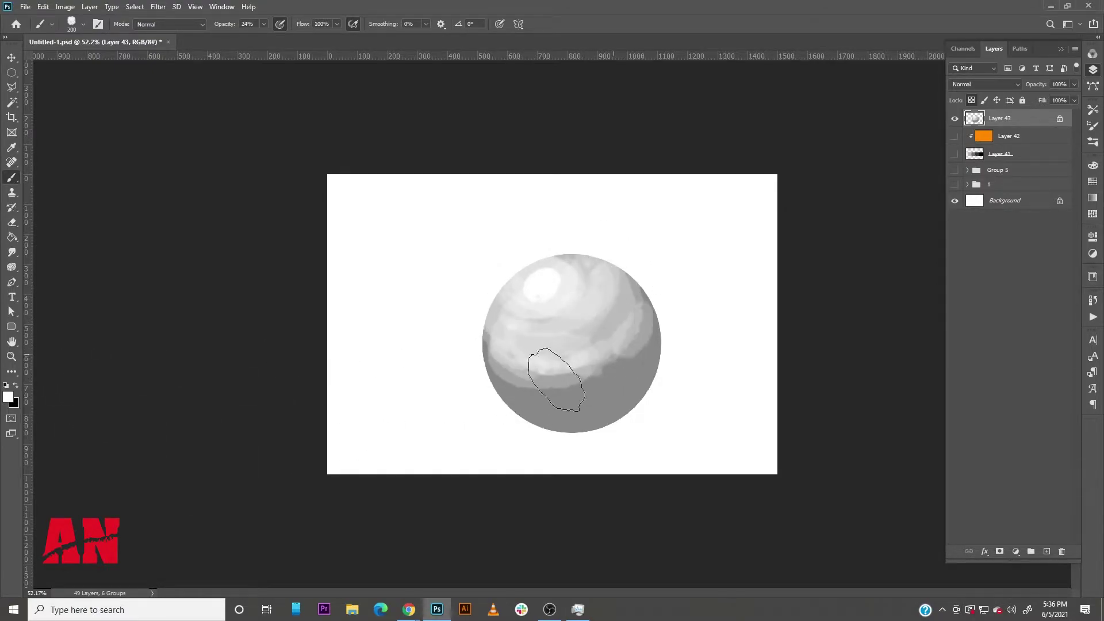
Step: Shade the circle's lower half and side edges with dark grey #2c2c2c to form a sphere's shadow
click(7, 399)
drag(363, 396, 348, 398)
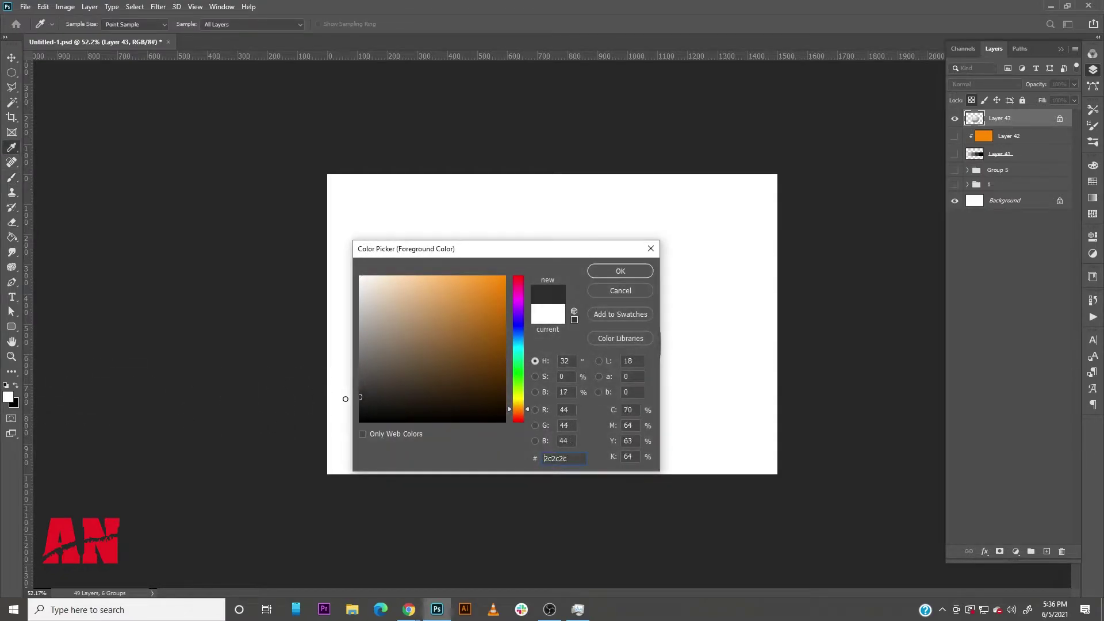
click(613, 269)
mouse_move(604, 386)
mouse_down()
mouse_move(504, 340)
mouse_move(493, 365)
mouse_move(646, 355)
mouse_move(610, 388)
mouse_move(536, 407)
mouse_move(648, 285)
mouse_move(644, 311)
mouse_move(570, 405)
mouse_move(636, 379)
mouse_move(646, 331)
mouse_move(565, 429)
mouse_move(503, 408)
mouse_move(604, 416)
mouse_move(543, 421)
mouse_move(663, 343)
mouse_move(609, 419)
mouse_move(661, 382)
mouse_move(648, 273)
mouse_move(655, 367)
mouse_move(526, 405)
mouse_move(492, 389)
mouse_move(507, 274)
mouse_move(480, 378)
mouse_move(500, 264)
mouse_move(512, 270)
mouse_move(484, 365)
mouse_up()
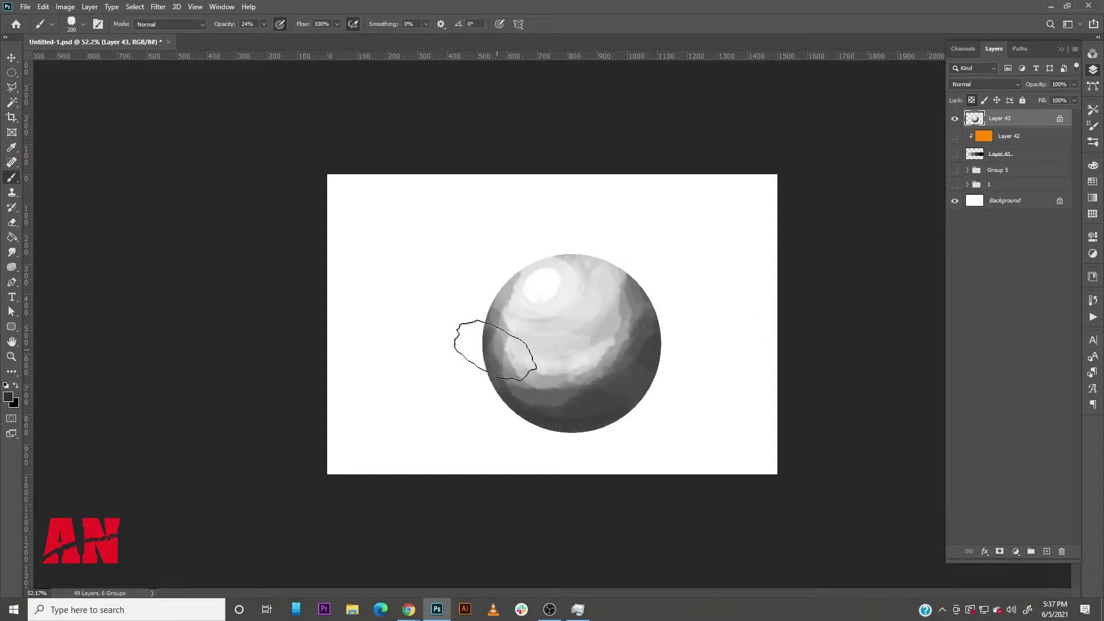
mouse_move(562, 397)
mouse_down()
mouse_move(593, 368)
mouse_move(551, 368)
mouse_up()
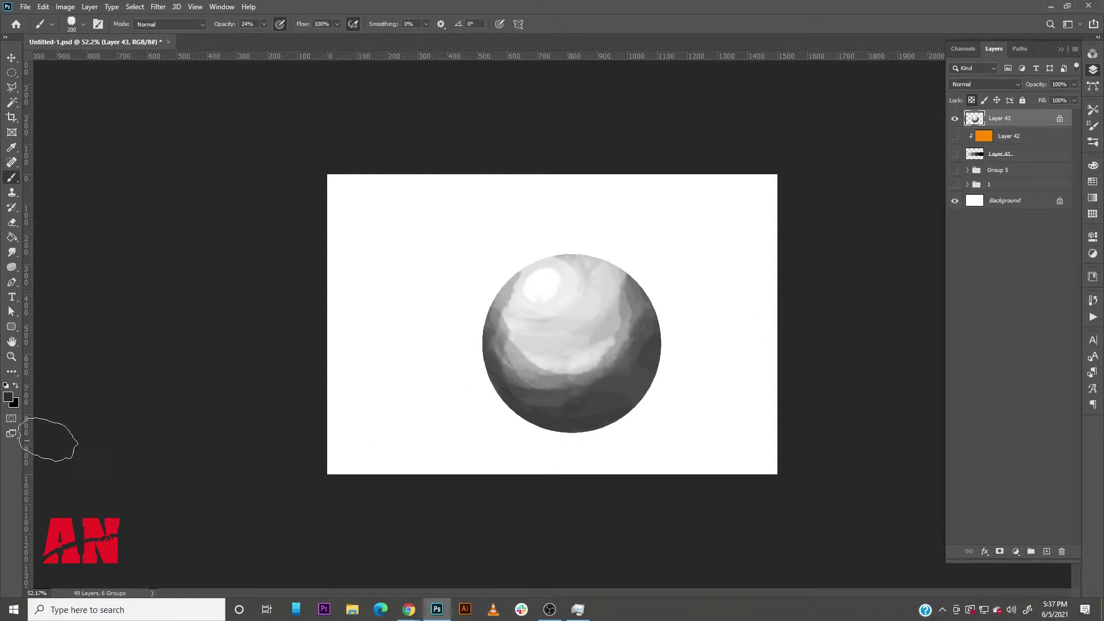
Step: Blend the transition between light and shadow on the sphere with semi-transparent strokes of grey #5d5d5d
click(6, 397)
click(458, 366)
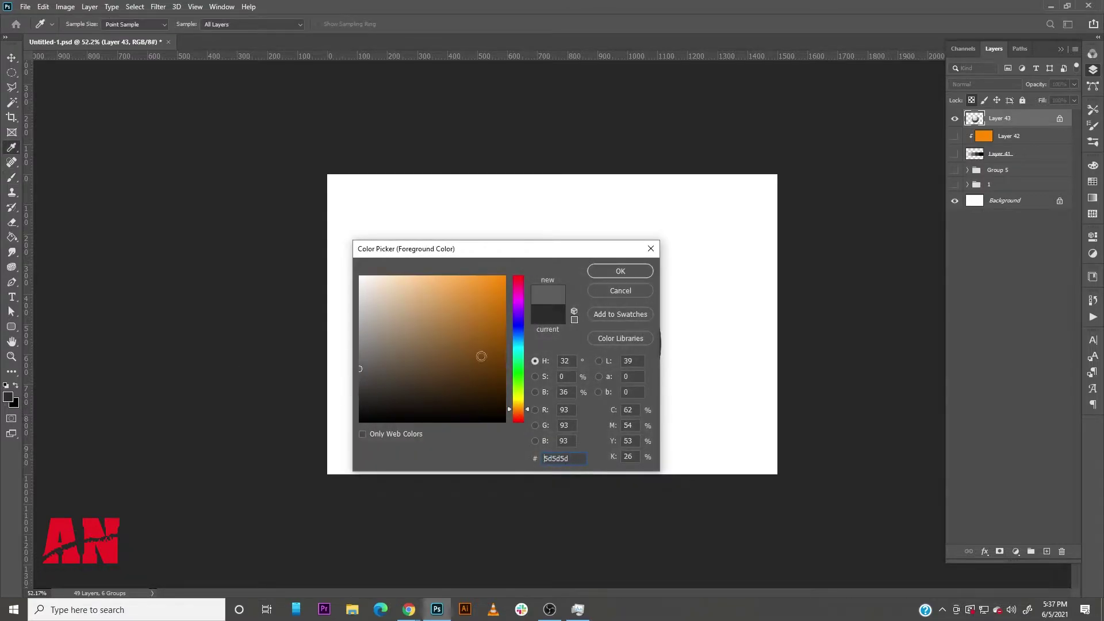
click(621, 271)
drag(620, 316, 543, 368)
drag(616, 289, 526, 352)
drag(606, 322, 535, 350)
mouse_move(621, 262)
mouse_down()
mouse_move(573, 350)
mouse_move(528, 342)
mouse_up()
mouse_move(592, 285)
mouse_down()
mouse_move(535, 340)
mouse_move(532, 326)
mouse_up()
Step: Sample greys from the sphere and paint them over the hard edges between its highlight and shadow areas
alt+click(523, 317)
alt+click(542, 285)
mouse_move(561, 281)
mouse_down()
mouse_move(535, 321)
mouse_move(510, 295)
mouse_move(526, 318)
mouse_up()
mouse_move(624, 285)
mouse_down()
mouse_move(656, 276)
mouse_move(656, 345)
mouse_move(630, 318)
mouse_up()
alt+click(639, 331)
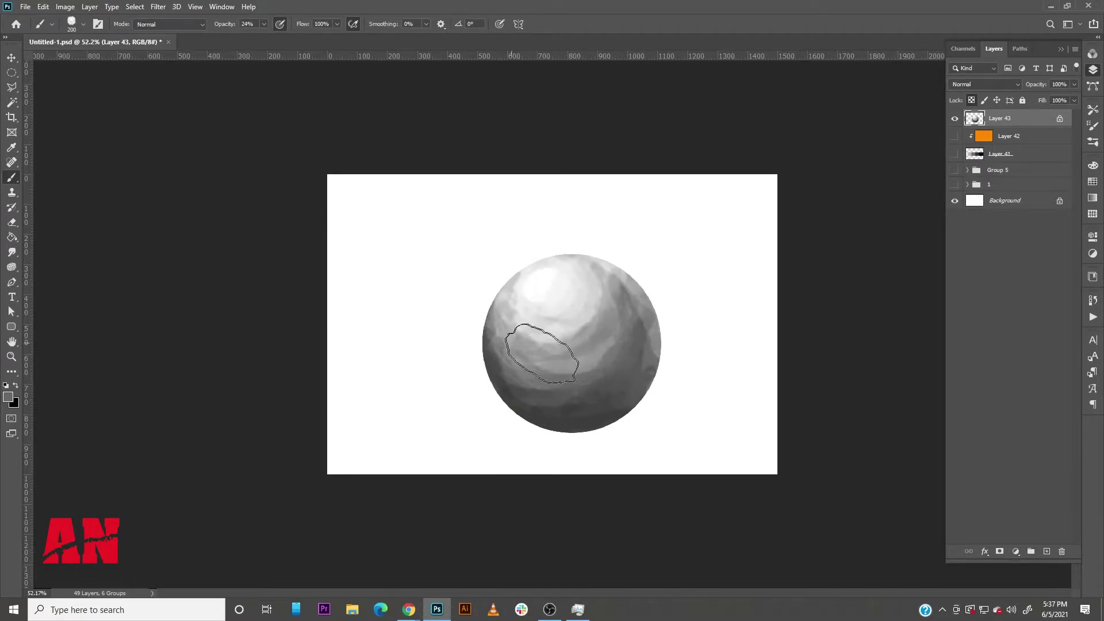
Step: Smudge the tonal transitions on the sphere's left side, and with an enlarged brush smudge down its right and lower sides
click(12, 252)
drag(517, 300, 506, 368)
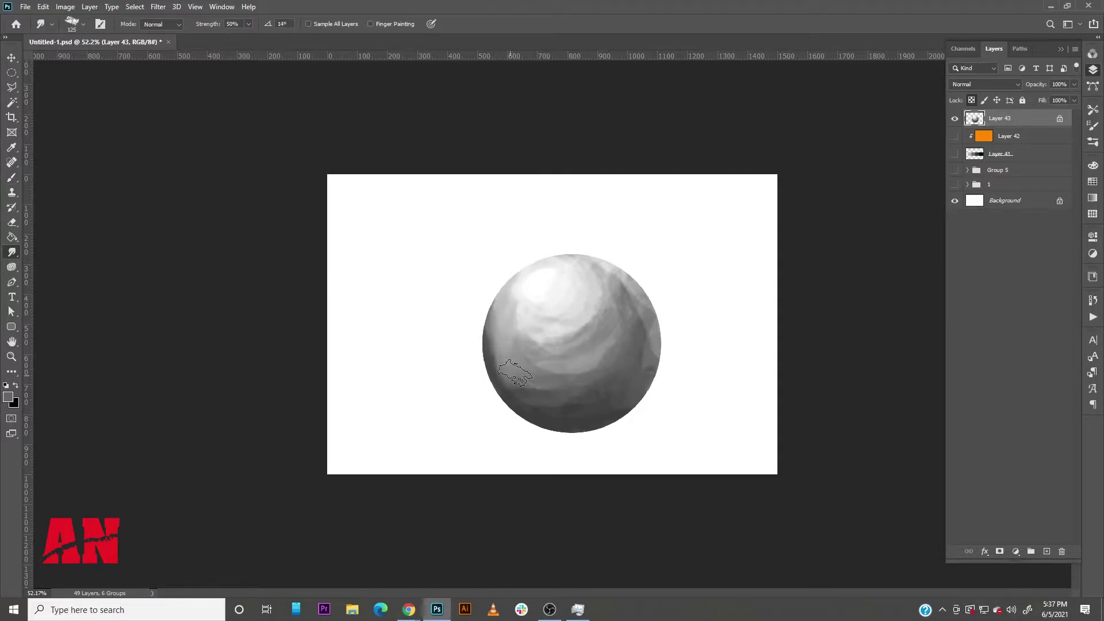
key(bracketright)
key(bracketright)
key(bracketright)
key(bracketright)
key(bracketright)
mouse_move(620, 282)
mouse_down()
mouse_move(649, 337)
mouse_move(597, 401)
mouse_move(547, 335)
mouse_move(554, 300)
mouse_move(538, 320)
mouse_move(515, 297)
mouse_move(503, 322)
mouse_move(532, 425)
mouse_move(588, 418)
mouse_move(605, 380)
mouse_move(552, 370)
mouse_move(579, 438)
mouse_up()
Step: Switch to a soft round brush at 300 px and smooth the sphere's grey shading
click(12, 178)
right_click(596, 329)
drag(727, 460, 709, 422)
double_click(656, 452)
key(p)
key(b)
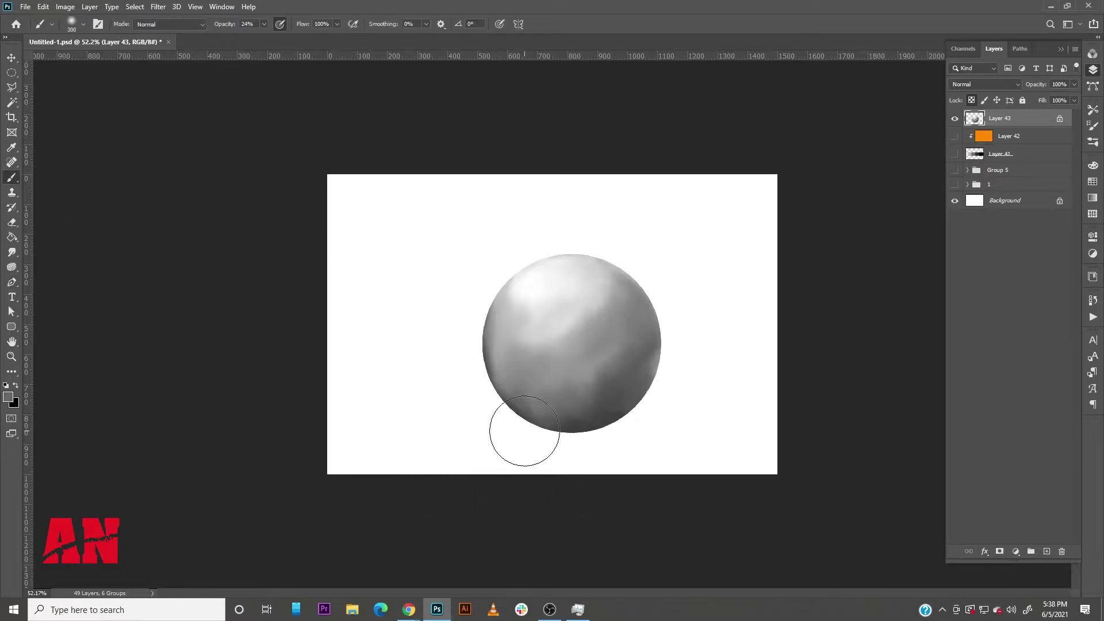
Step: Set the foreground colour to black and deepen the shadow around the sphere's left, lower and right sides
click(9, 397)
click(362, 399)
click(629, 272)
key(bracketleft)
key(bracketleft)
mouse_move(491, 389)
mouse_down()
mouse_move(537, 433)
mouse_move(508, 257)
mouse_move(481, 305)
mouse_move(590, 451)
mouse_up()
key(bracketright)
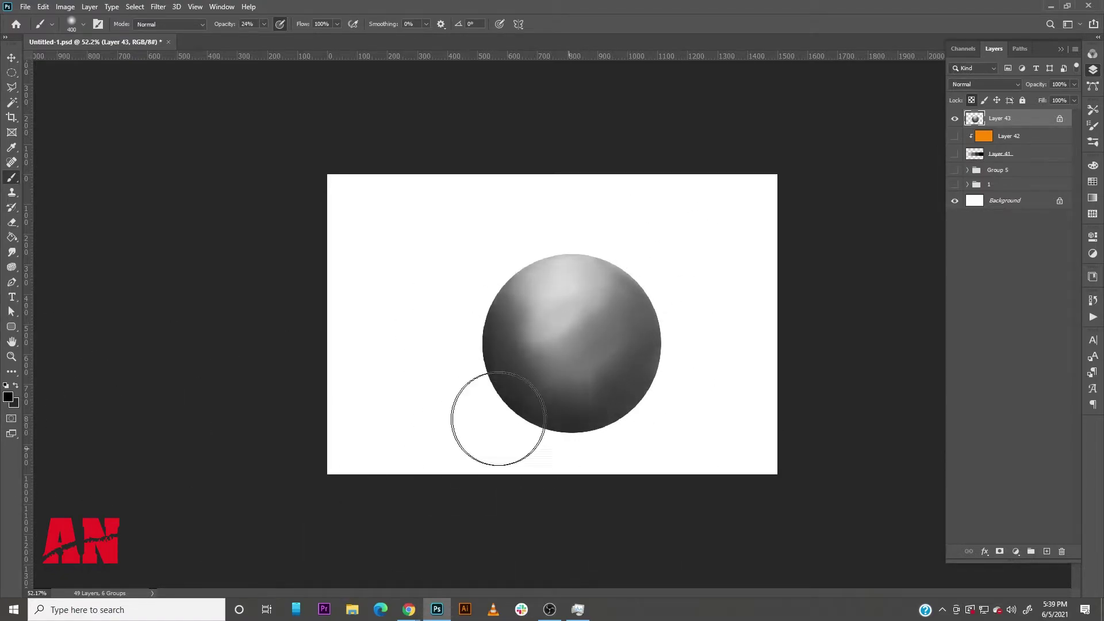
Step: Brighten the sphere's upper centre and add reflected light along its right and lower edges in white, enlarging the brush to 900 px
key(x)
key(bracketright)
mouse_move(535, 345)
mouse_down()
mouse_move(559, 345)
mouse_move(557, 380)
mouse_up()
key(bracketright)
key(bracketleft)
key(bracketleft)
key(bracketleft)
key(bracketleft)
drag(686, 330, 562, 471)
mouse_move(562, 472)
mouse_down()
mouse_move(689, 351)
mouse_move(684, 386)
mouse_move(485, 432)
mouse_move(635, 499)
mouse_move(652, 238)
mouse_move(590, 289)
mouse_up()
mouse_move(553, 325)
mouse_down()
mouse_move(561, 333)
mouse_move(547, 316)
mouse_up()
key(bracketright)
key(bracketright)
key(bracketright)
key(bracketright)
key(bracketright)
key(bracketright)
key(bracketright)
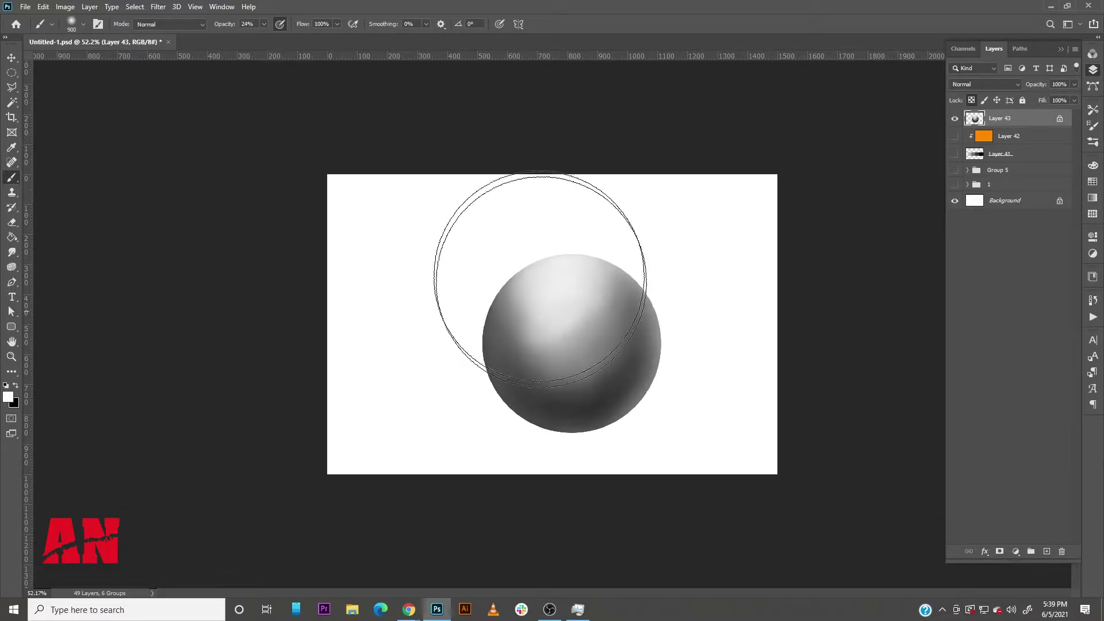
Step: Unlock the transparent pixels on the sphere's layer and save the document
scroll(554, 393, down, 2)
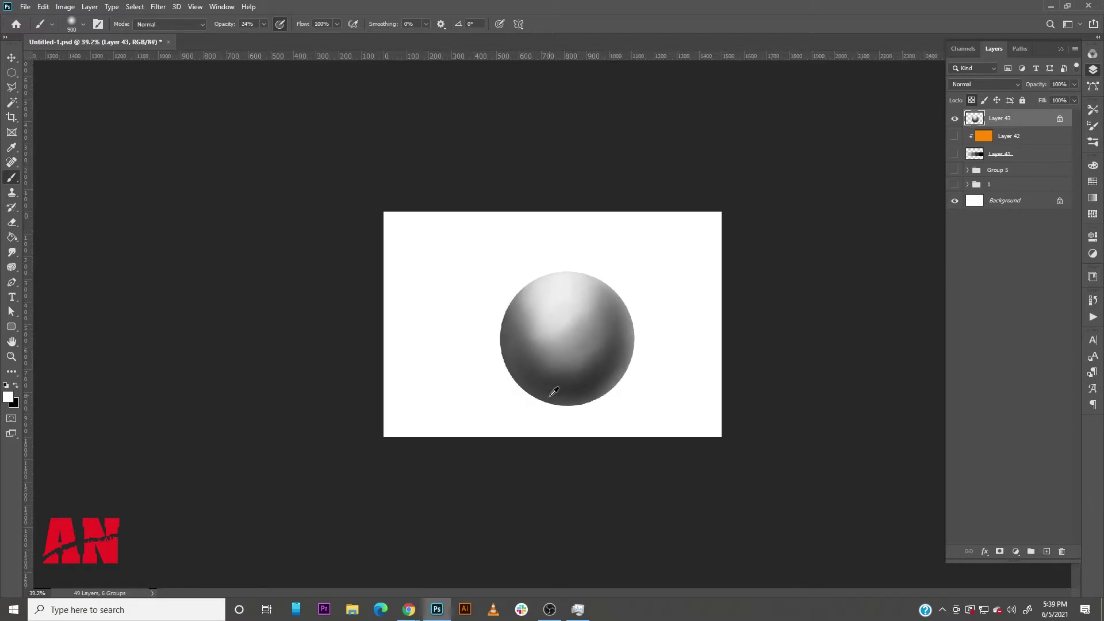
click(13, 59)
scroll(631, 361, down, 1)
scroll(669, 374, up, 2)
key(ctrl+s)
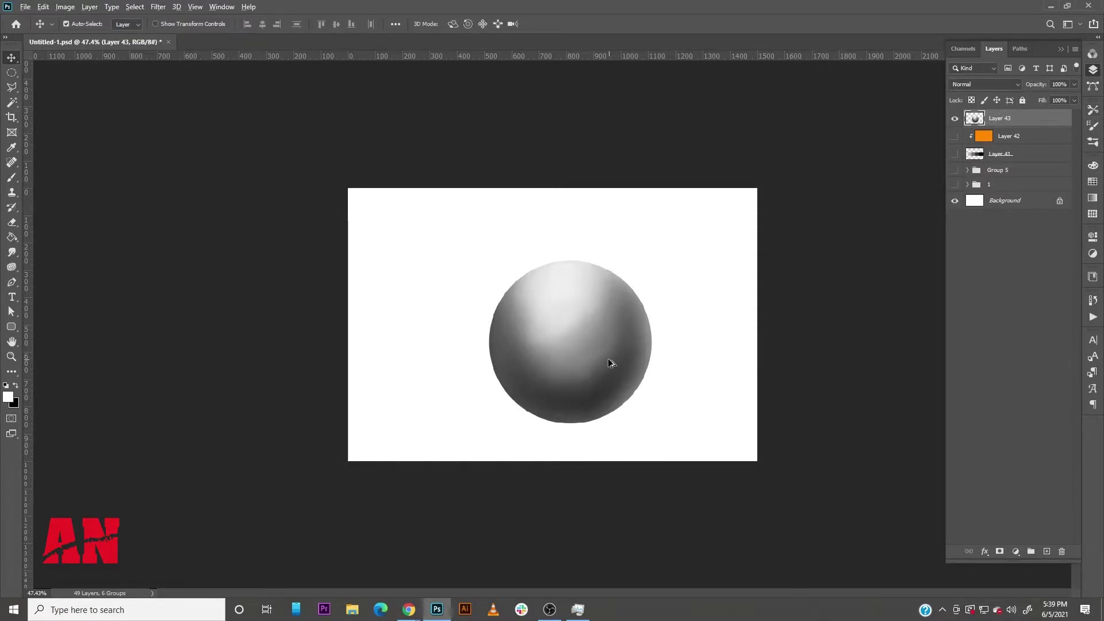
scroll(609, 363, up, 1)
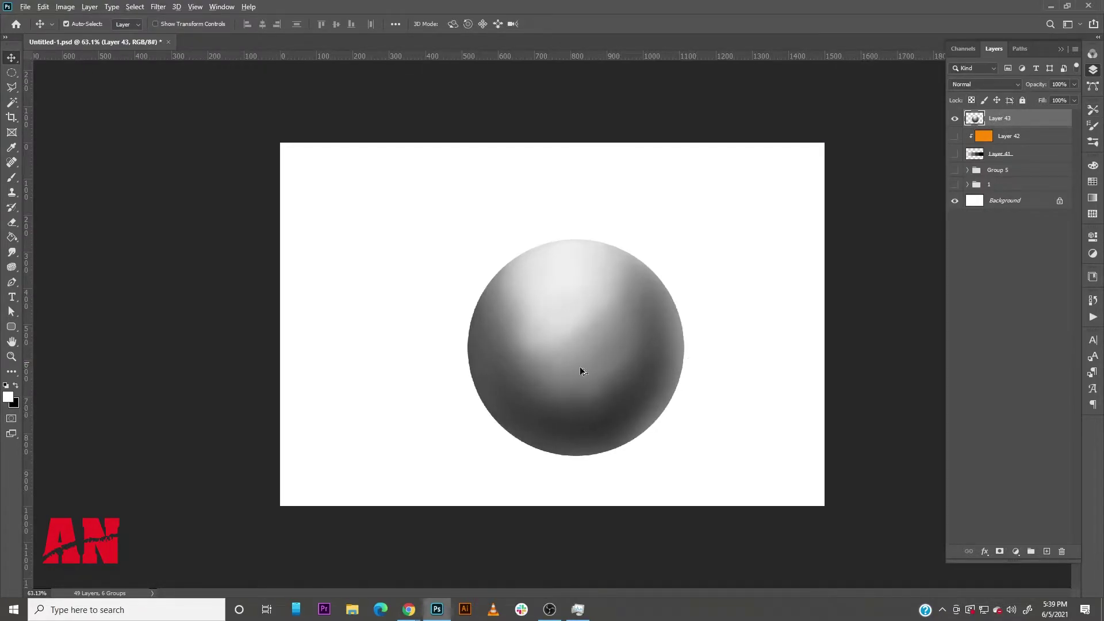
Step: Add a new layer above the greyscale sphere, clip it to the sphere and set its blend mode to Color
click(1045, 553)
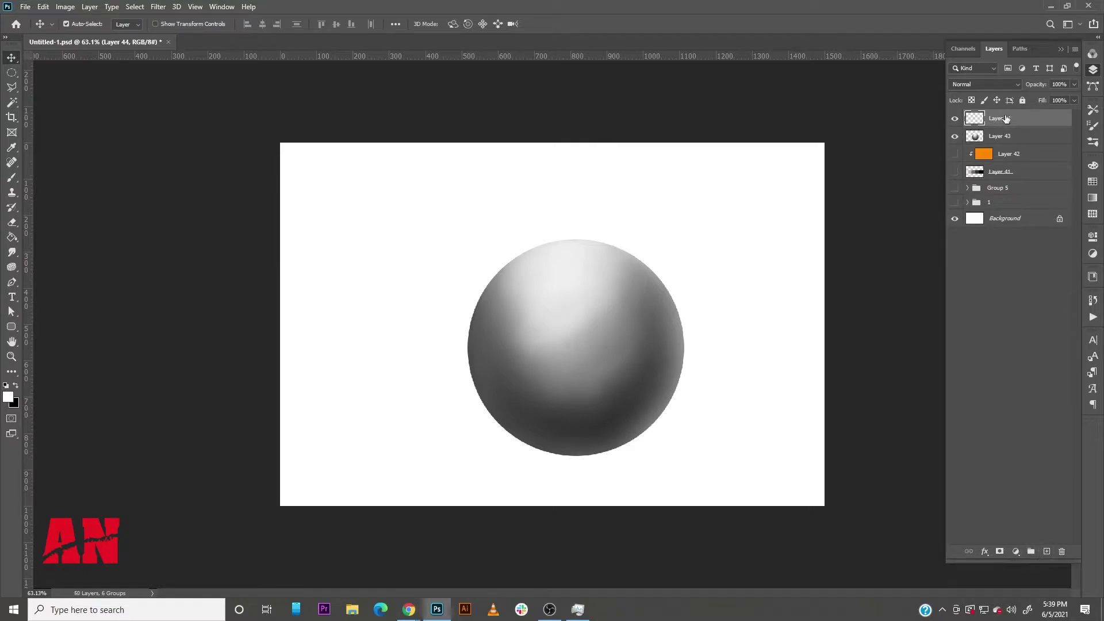
right_click(1006, 119)
click(1005, 328)
click(974, 84)
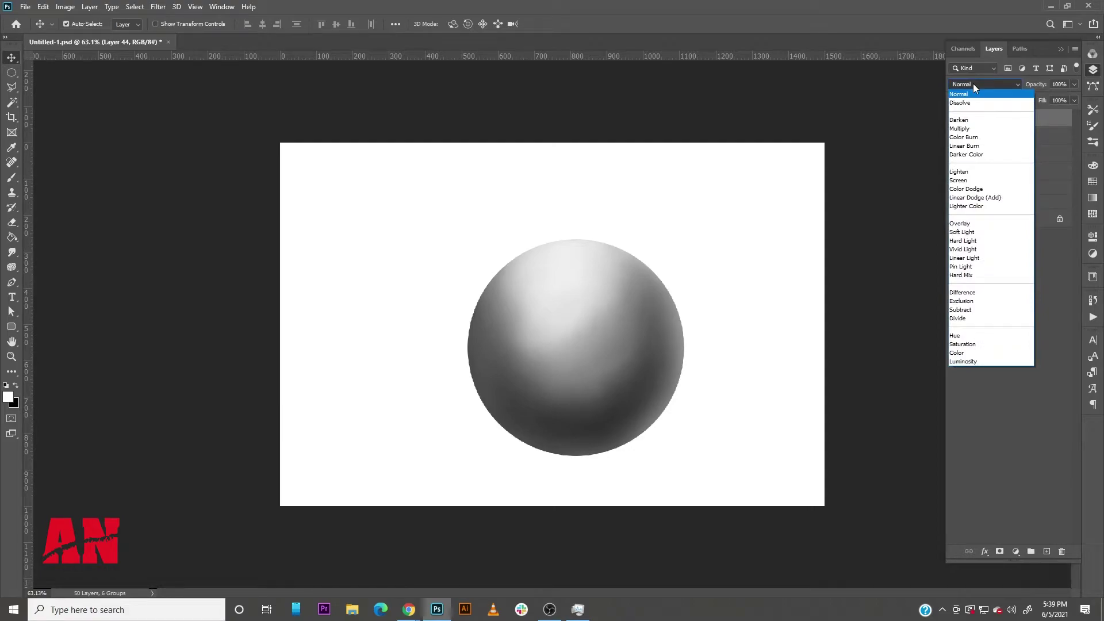
click(997, 353)
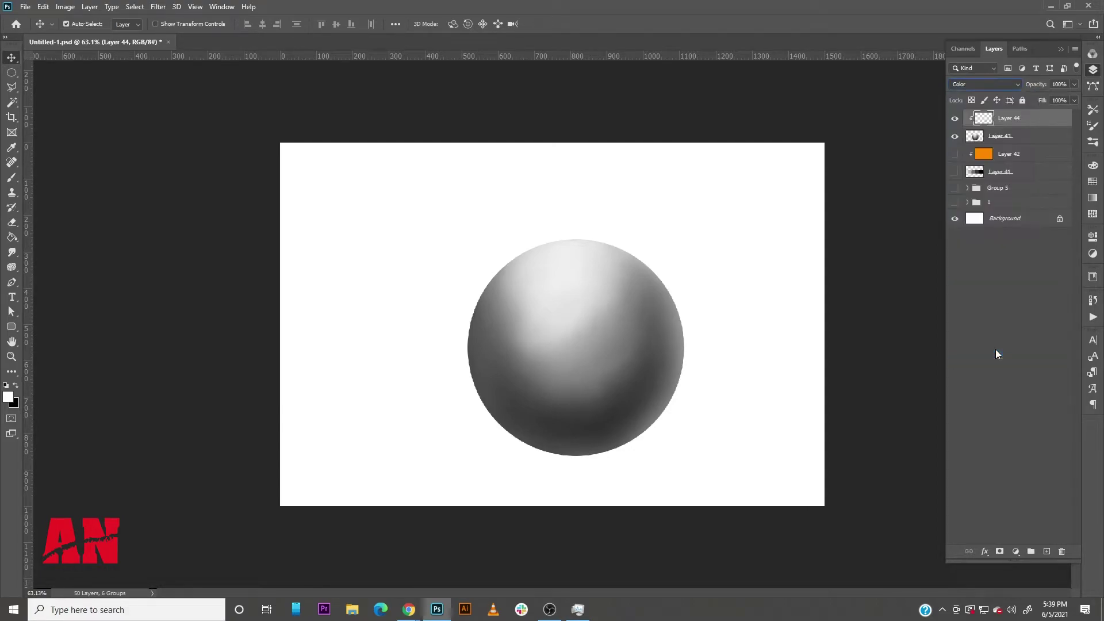
Step: Set the foreground colour to muted blue #6983bc and tint the whole sphere with a large soft brush
click(8, 398)
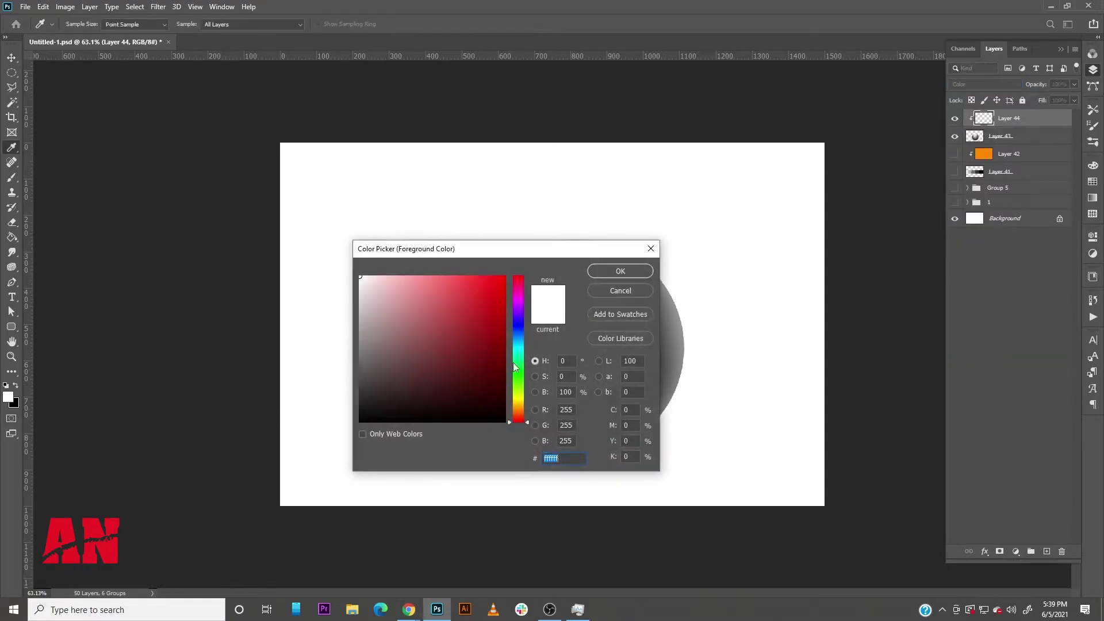
click(517, 333)
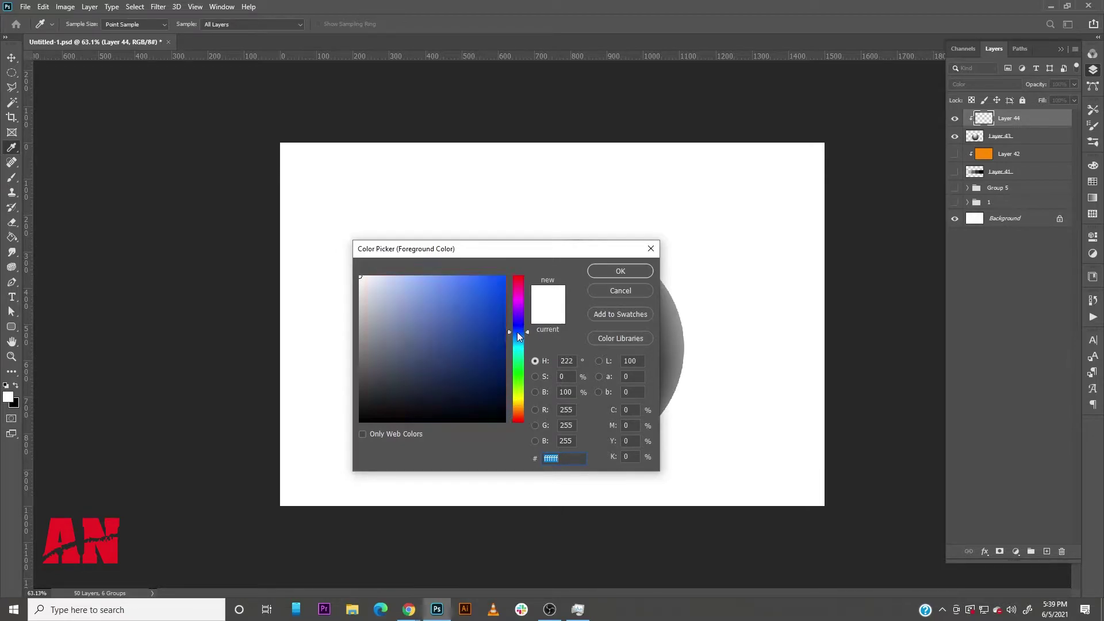
click(423, 315)
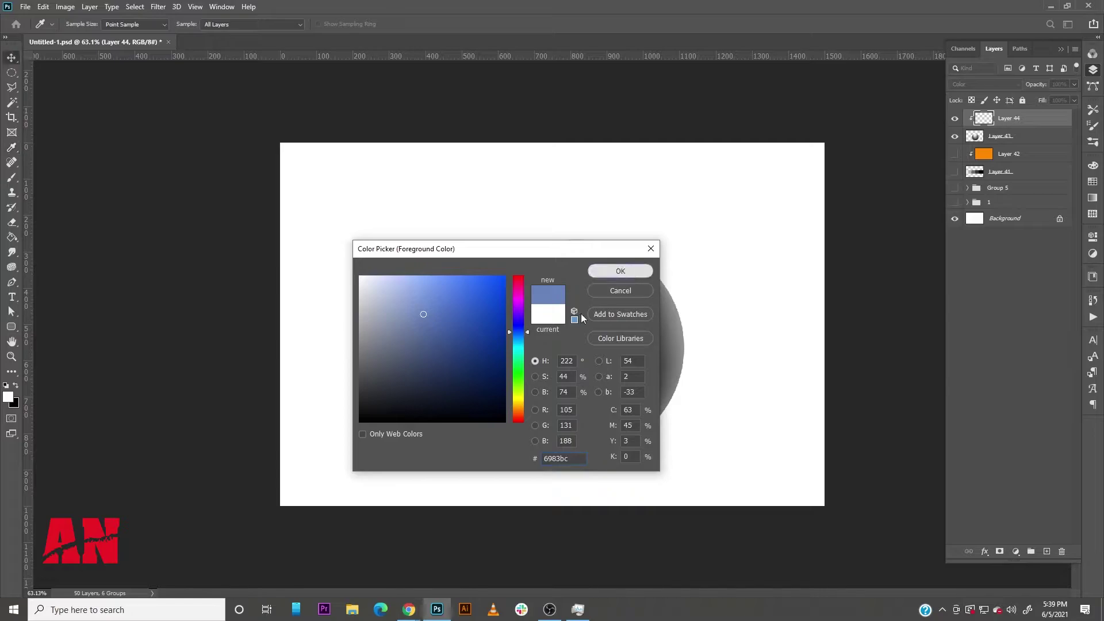
key(Return)
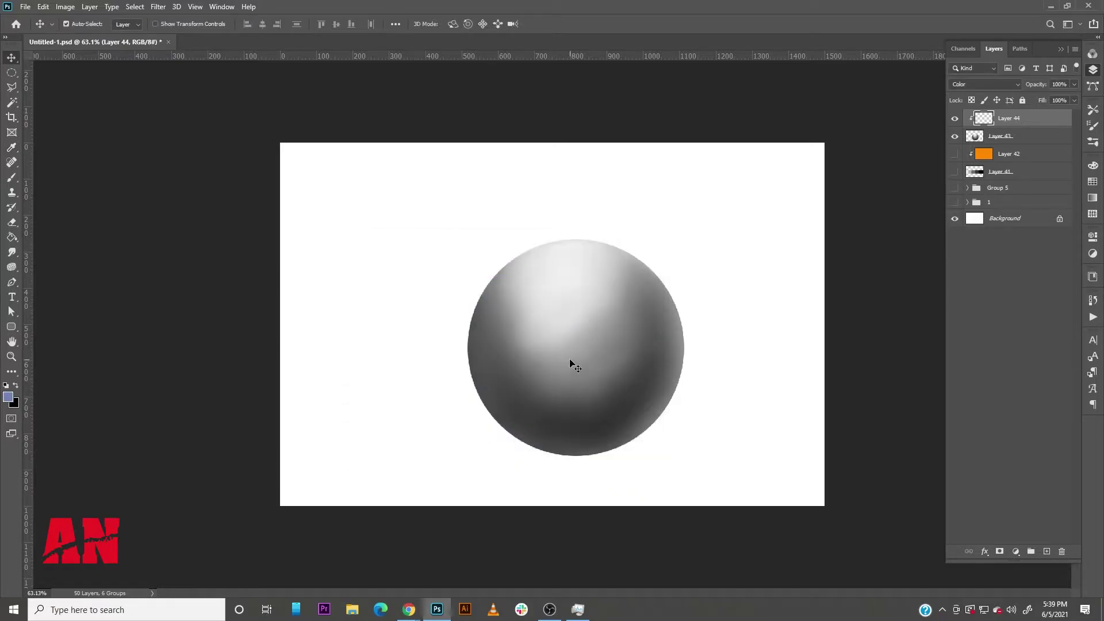
click(12, 178)
mouse_move(500, 309)
mouse_down()
mouse_move(605, 354)
mouse_move(597, 406)
mouse_move(611, 354)
mouse_move(589, 322)
mouse_up()
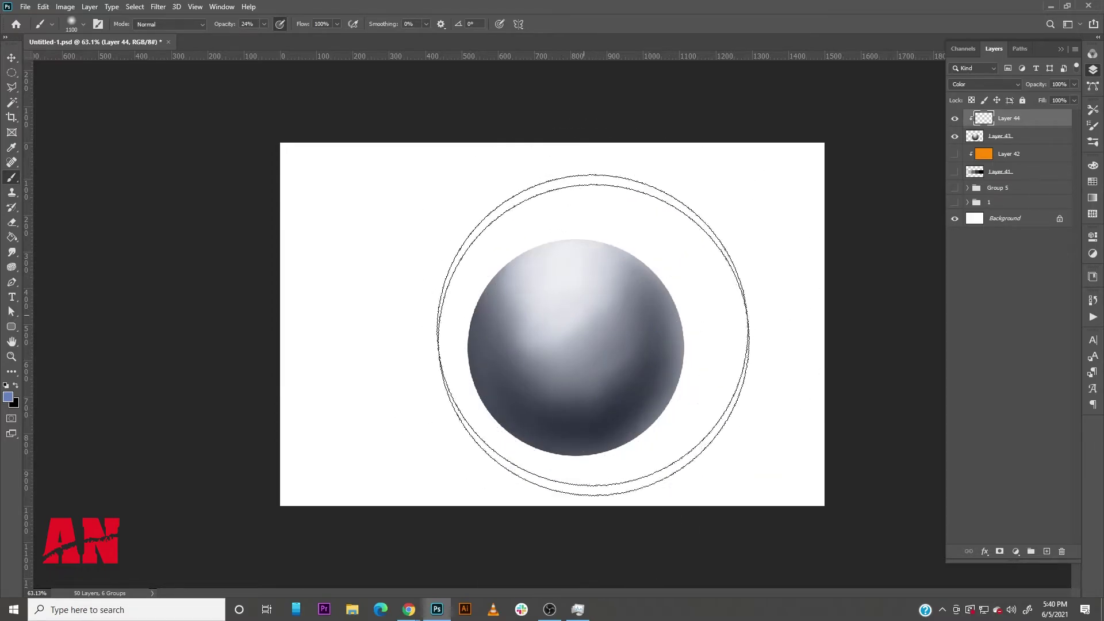
Step: Recolour the sphere with a deeper, saturated blue, and reduce the brush size to 400 px
click(10, 399)
click(490, 337)
click(629, 270)
mouse_move(551, 372)
mouse_down()
mouse_move(622, 353)
mouse_move(553, 324)
mouse_move(500, 358)
mouse_move(682, 332)
mouse_move(569, 264)
mouse_move(525, 376)
mouse_up()
key(bracketleft)
key(bracketleft)
key(bracketleft)
key(bracketleft)
key(bracketleft)
key(bracketleft)
key(bracketleft)
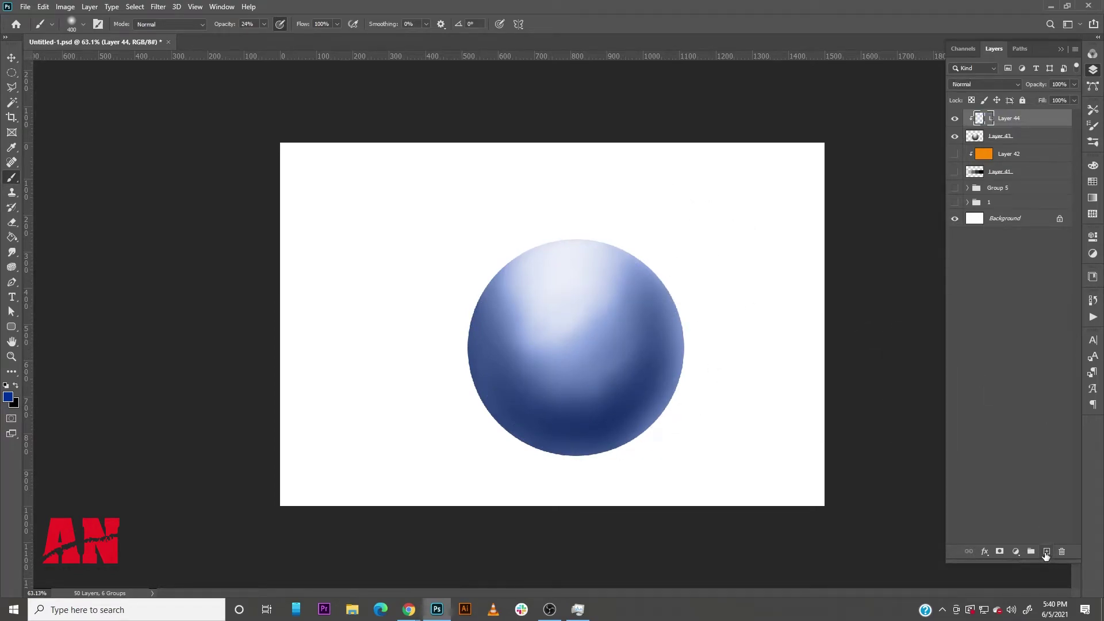
Step: Add another layer above the blue tint, clip it to the sphere and set its blend mode to Color
click(1046, 552)
right_click(1018, 124)
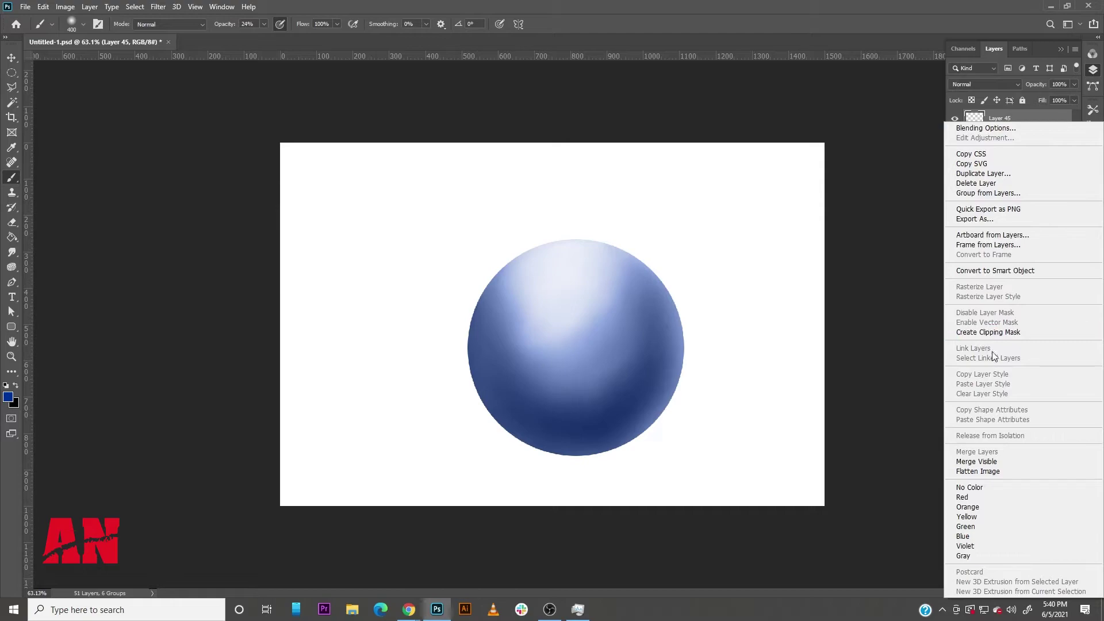
click(999, 334)
click(984, 86)
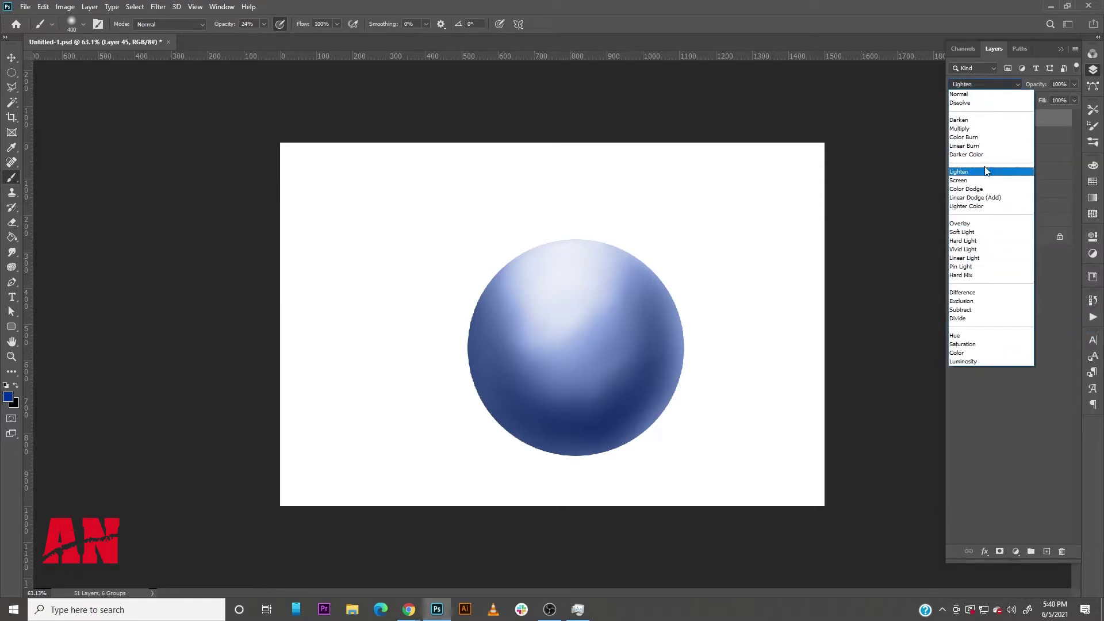
click(981, 355)
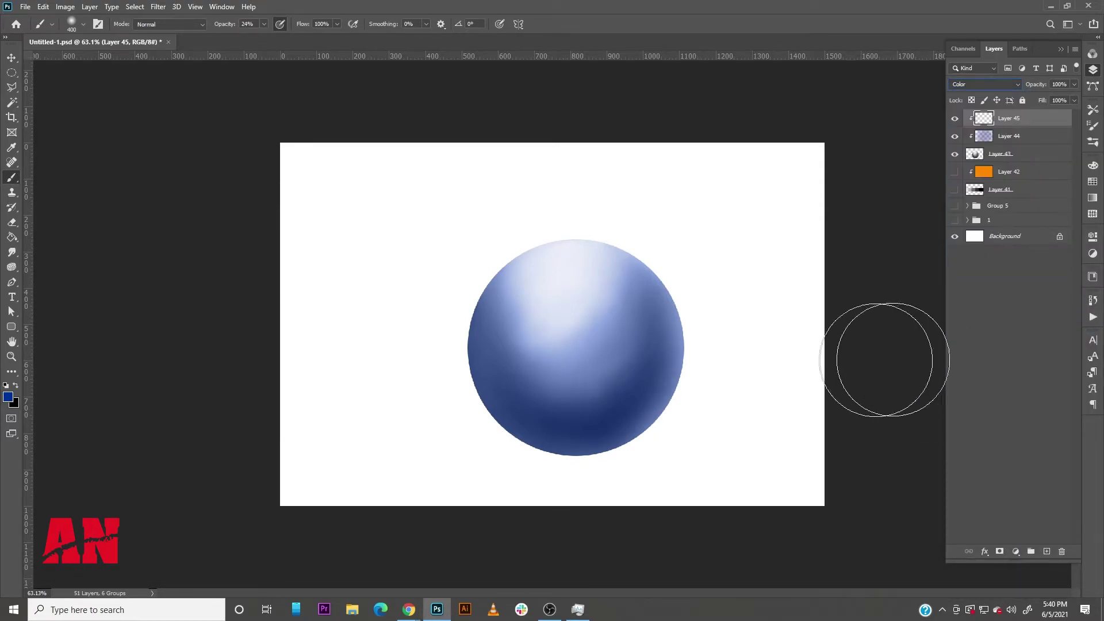
Step: Set the foreground colour to yellow #ffc600 and paint over the sphere, leaving a blue patch right of centre
click(9, 397)
click(519, 403)
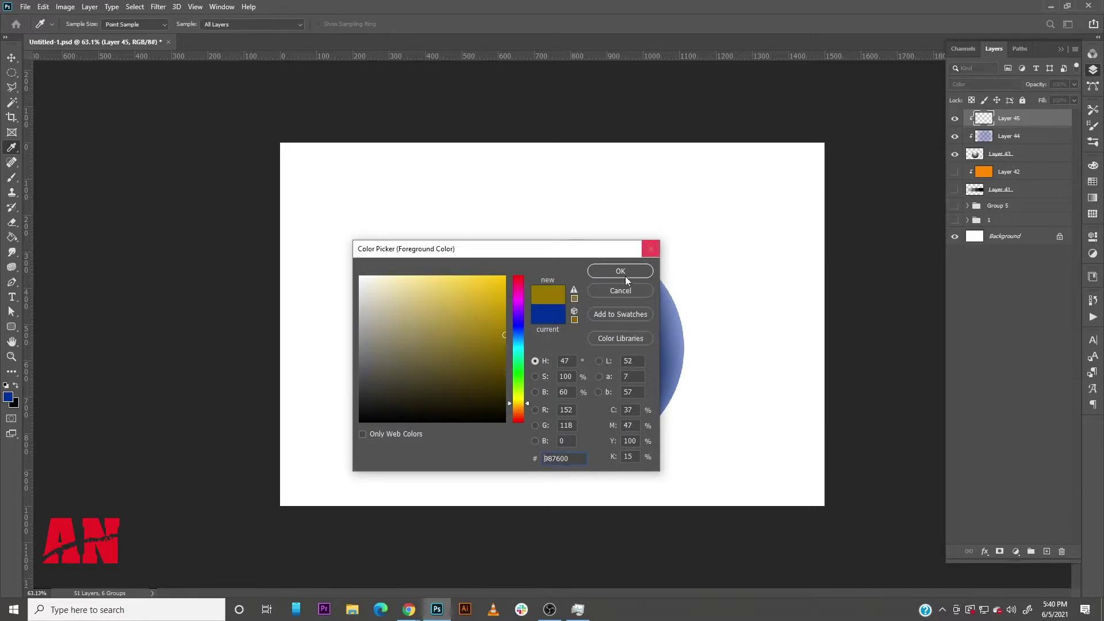
click(505, 316)
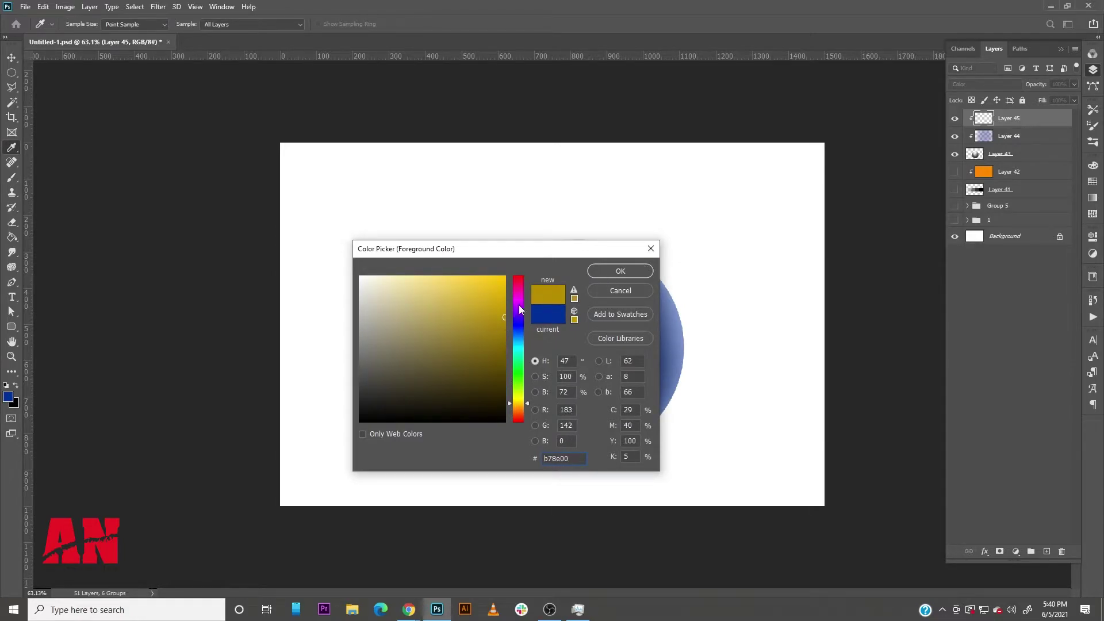
click(620, 271)
key(b)
mouse_move(553, 244)
mouse_down()
mouse_move(482, 315)
mouse_move(549, 404)
mouse_move(480, 347)
mouse_move(526, 414)
mouse_move(522, 429)
mouse_move(537, 419)
mouse_move(533, 386)
mouse_move(525, 414)
mouse_move(511, 407)
mouse_move(553, 403)
mouse_move(677, 280)
mouse_move(539, 329)
mouse_move(567, 231)
mouse_move(658, 249)
mouse_move(655, 280)
mouse_move(637, 261)
mouse_move(688, 318)
mouse_move(682, 409)
mouse_move(699, 333)
mouse_move(702, 427)
mouse_move(726, 382)
mouse_move(713, 418)
mouse_move(635, 478)
mouse_move(531, 467)
mouse_move(704, 402)
mouse_move(687, 395)
mouse_move(567, 439)
mouse_move(728, 333)
mouse_move(738, 234)
mouse_move(630, 444)
mouse_move(658, 465)
mouse_move(633, 474)
mouse_move(701, 359)
mouse_move(607, 469)
mouse_up()
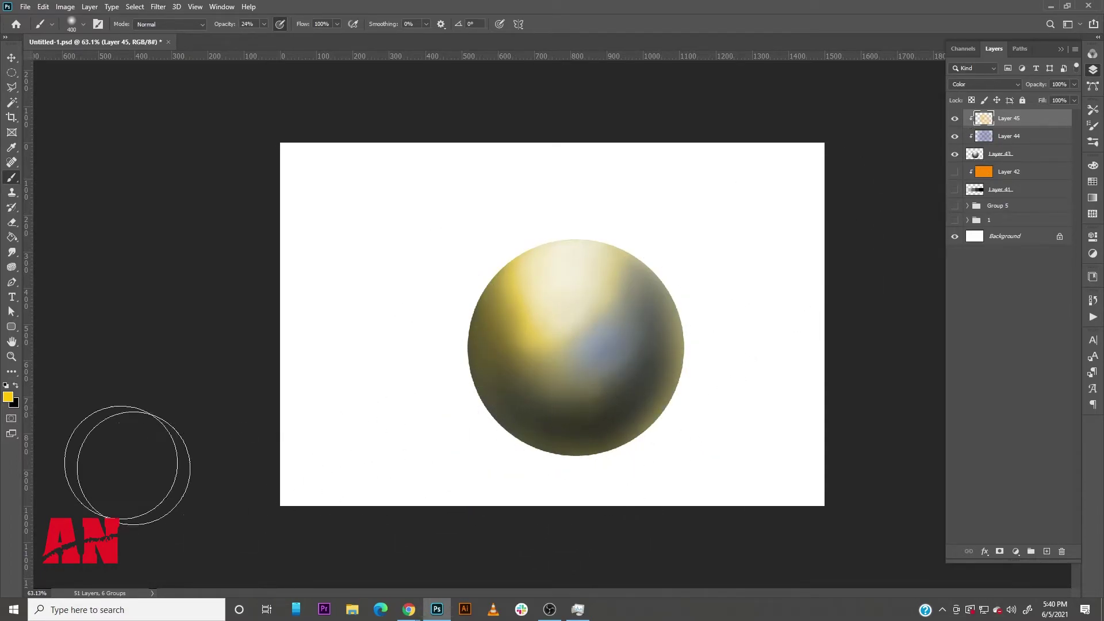
Step: Set the foreground colour to orange #ff7800, keeping the yellow layer in Color mode
click(8, 397)
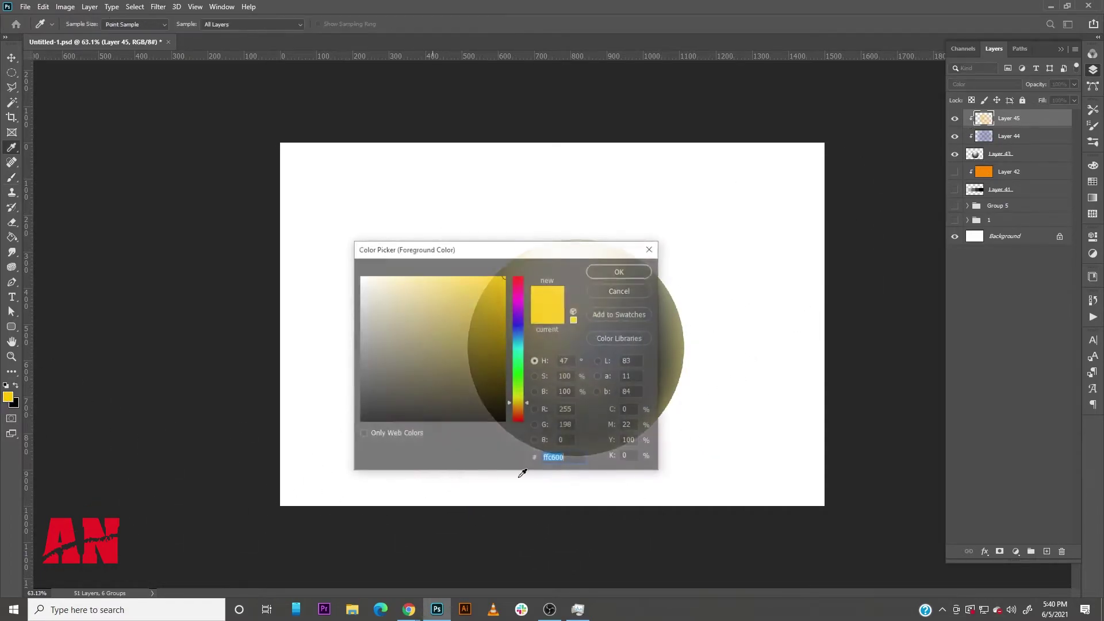
click(505, 339)
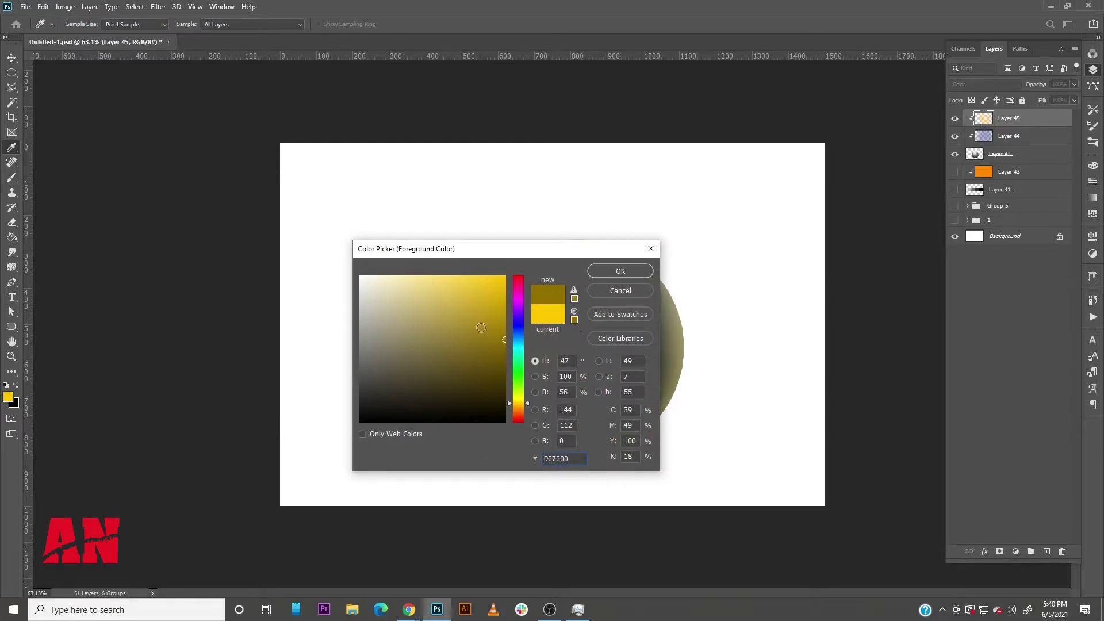
click(518, 411)
click(504, 277)
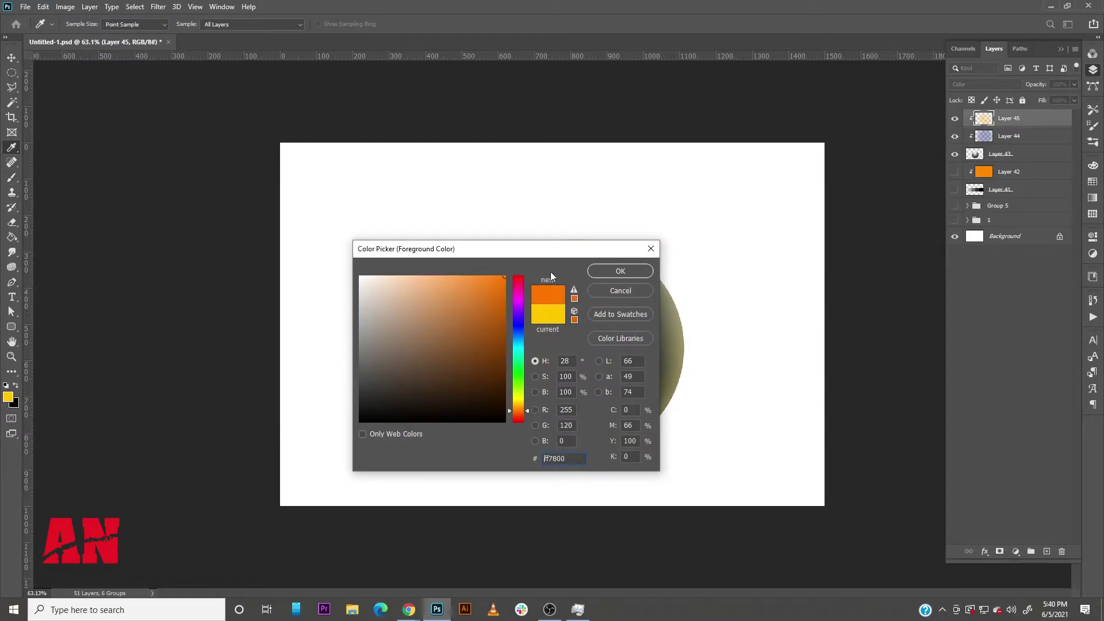
click(620, 271)
click(985, 85)
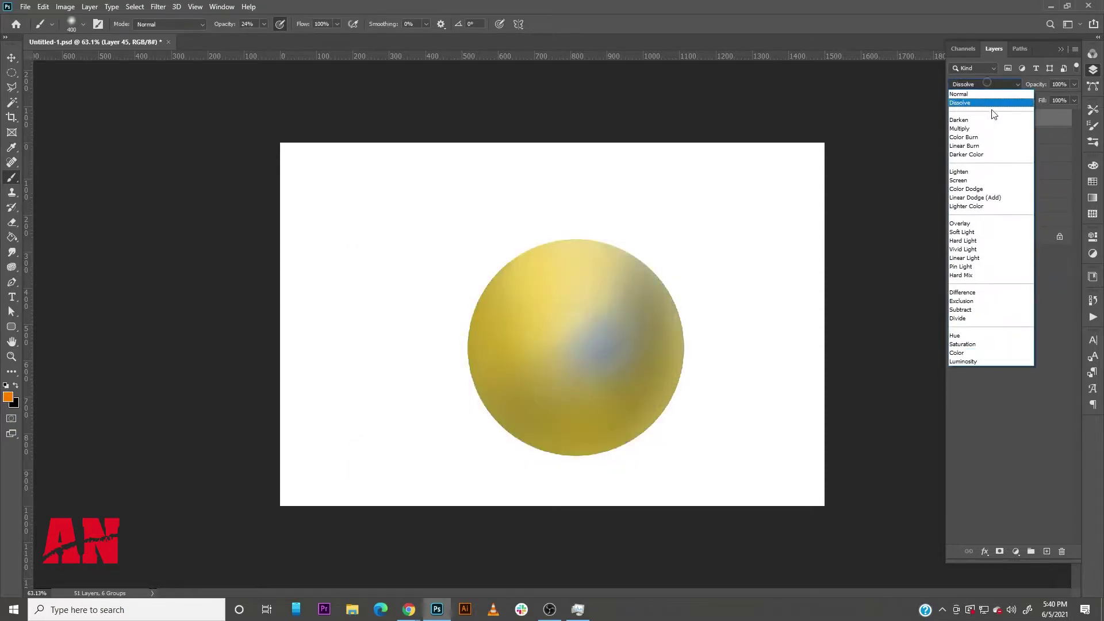
click(1061, 119)
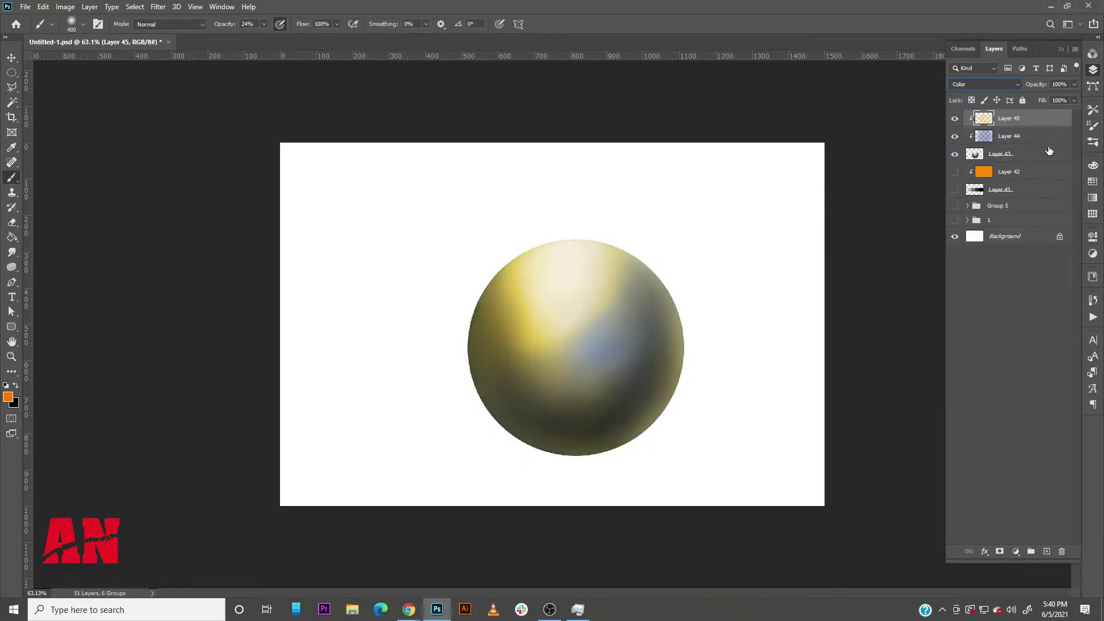
Step: Add a new layer above the yellow tint, set its blend mode to Multiply and clip it to the sphere
click(1046, 552)
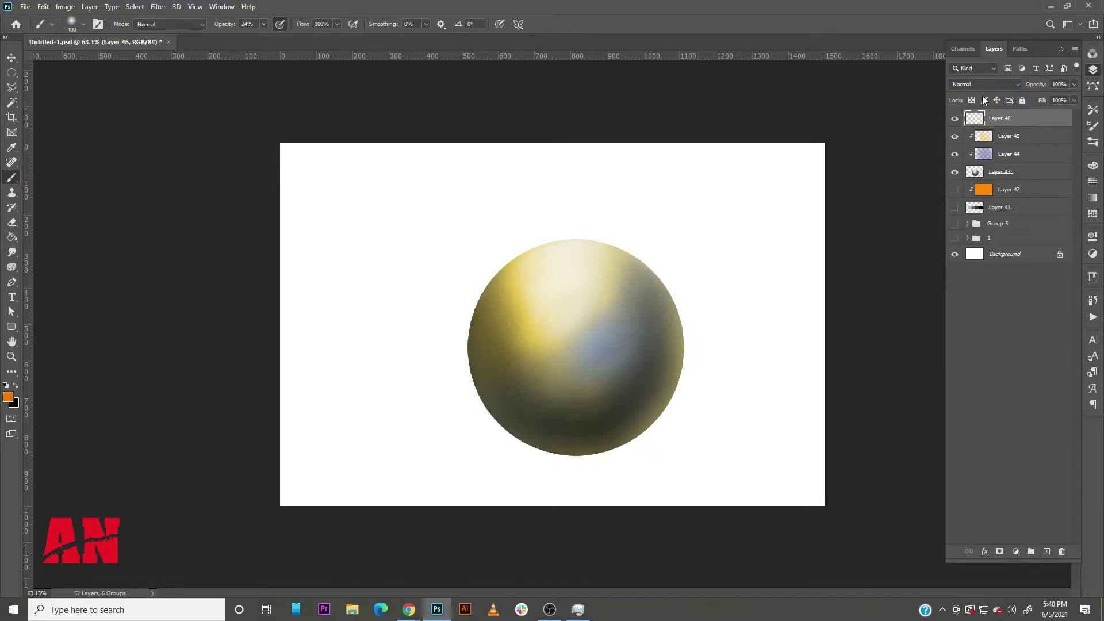
click(984, 84)
click(985, 121)
right_click(1047, 120)
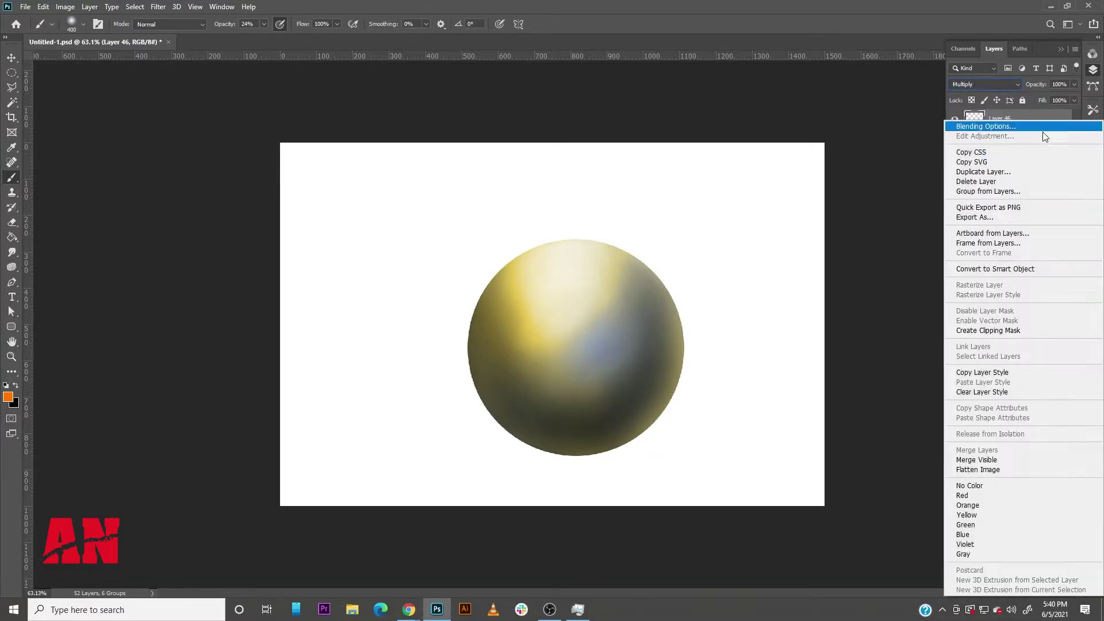
click(1016, 336)
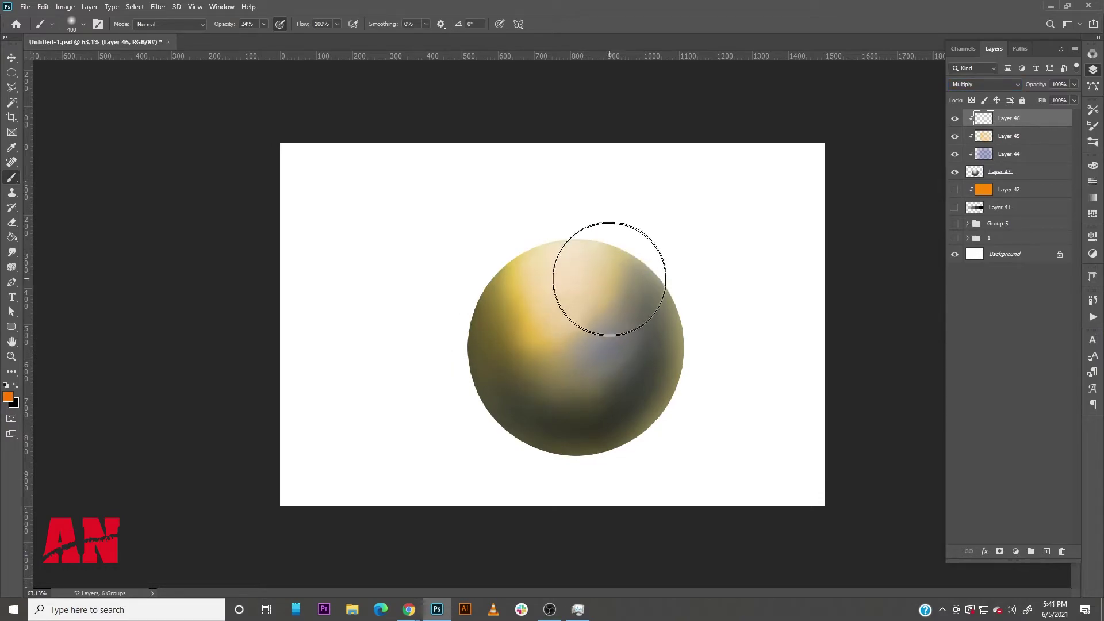
Step: Undo the broad orange stroke, reduce the brush to 175 px and tint the sphere's left and lower-left shadow orange
key(ctrl+z)
key(bracketleft)
key(bracketleft)
key(bracketleft)
key(bracketleft)
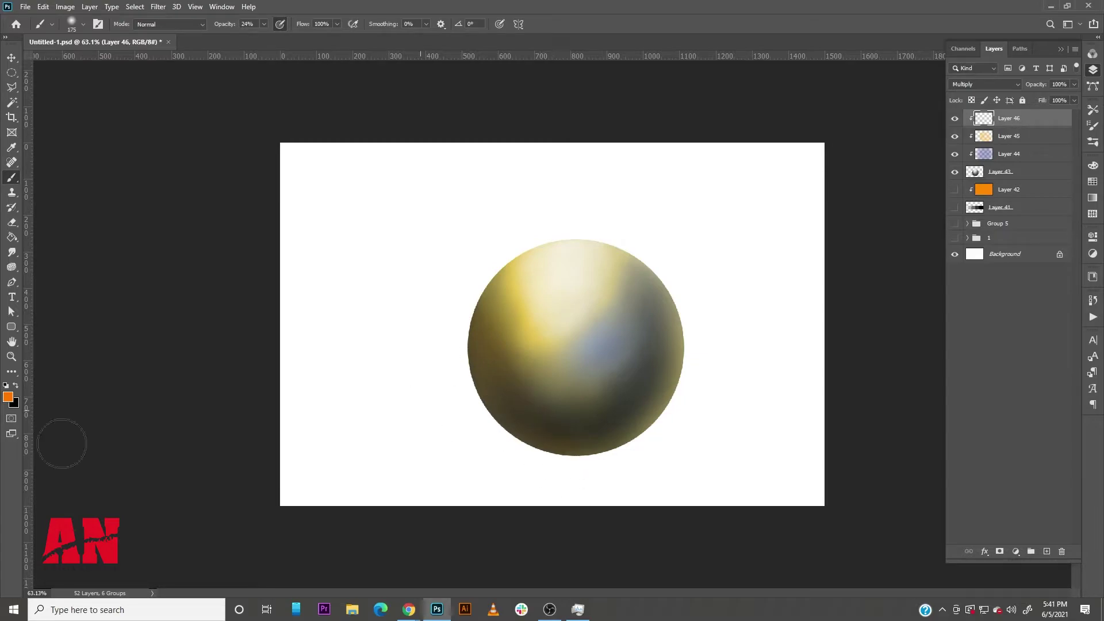
Step: Set the foreground colour to red-orange #dd3400 and deepen the shadow along the sphere's left and lower-left side
click(6, 398)
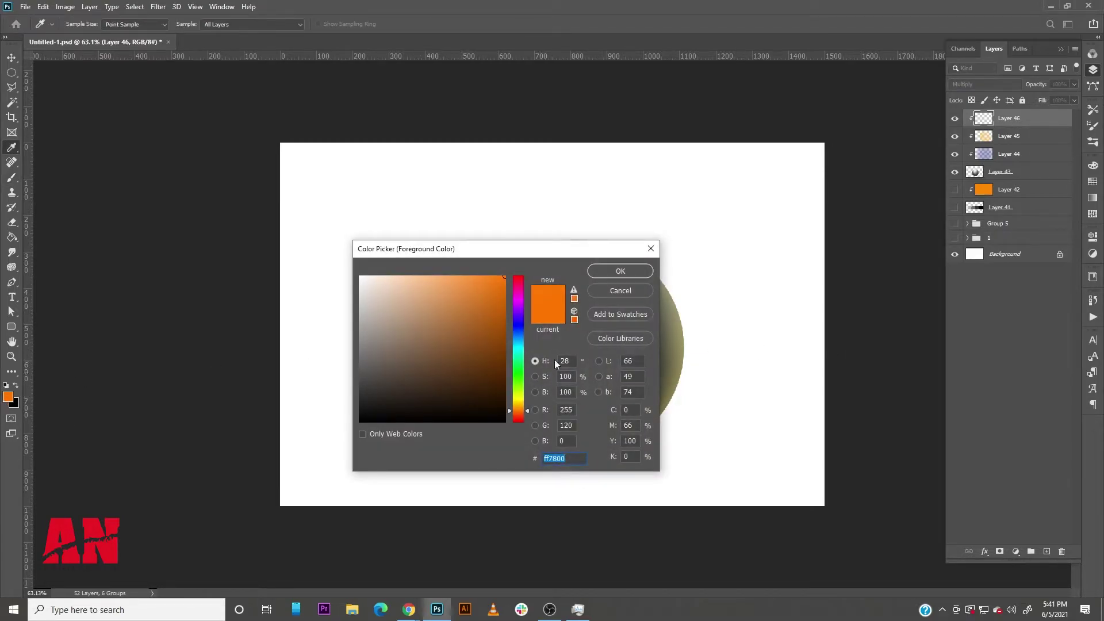
drag(523, 422, 523, 416)
drag(497, 328, 535, 296)
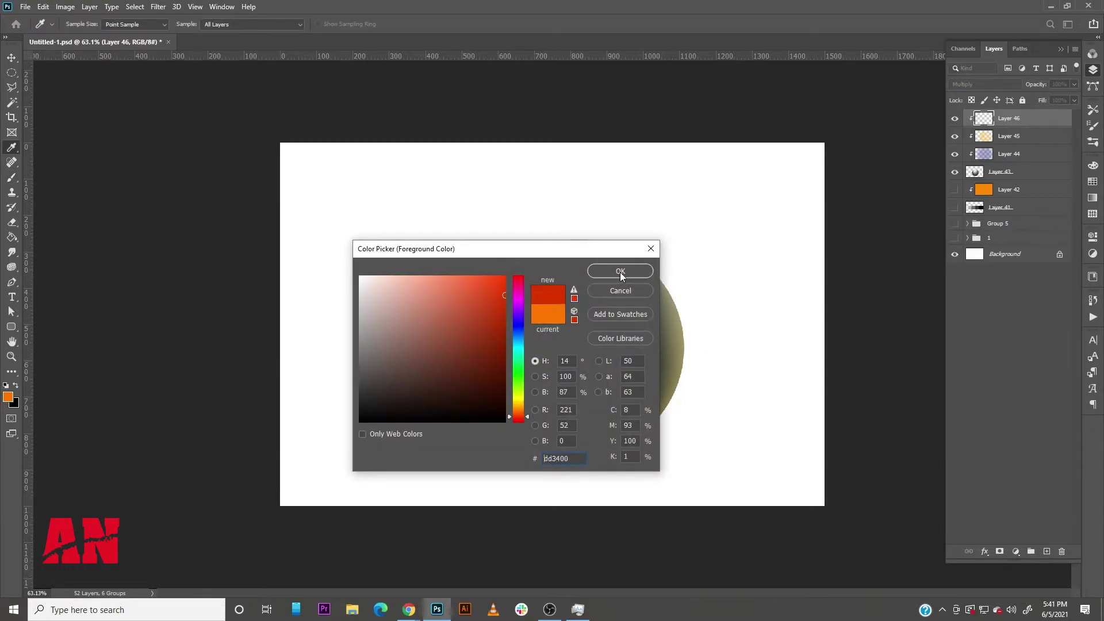
click(621, 272)
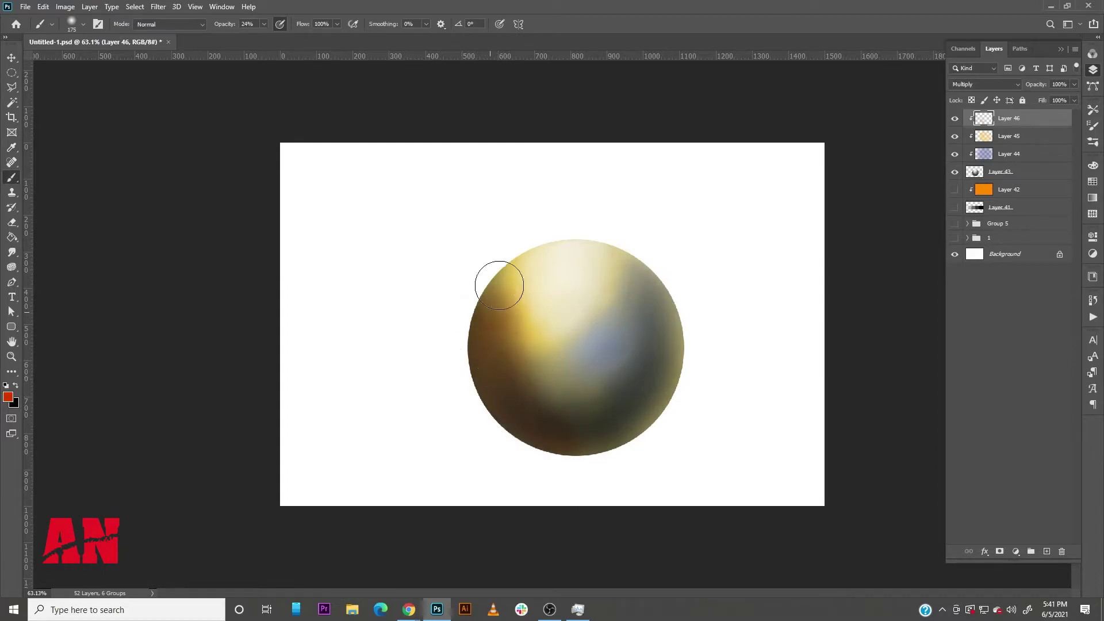
Step: Extend the red-orange shadow up the sphere's upper-left edge and across its bottom and lower-right side
drag(493, 302, 508, 269)
drag(562, 415, 615, 417)
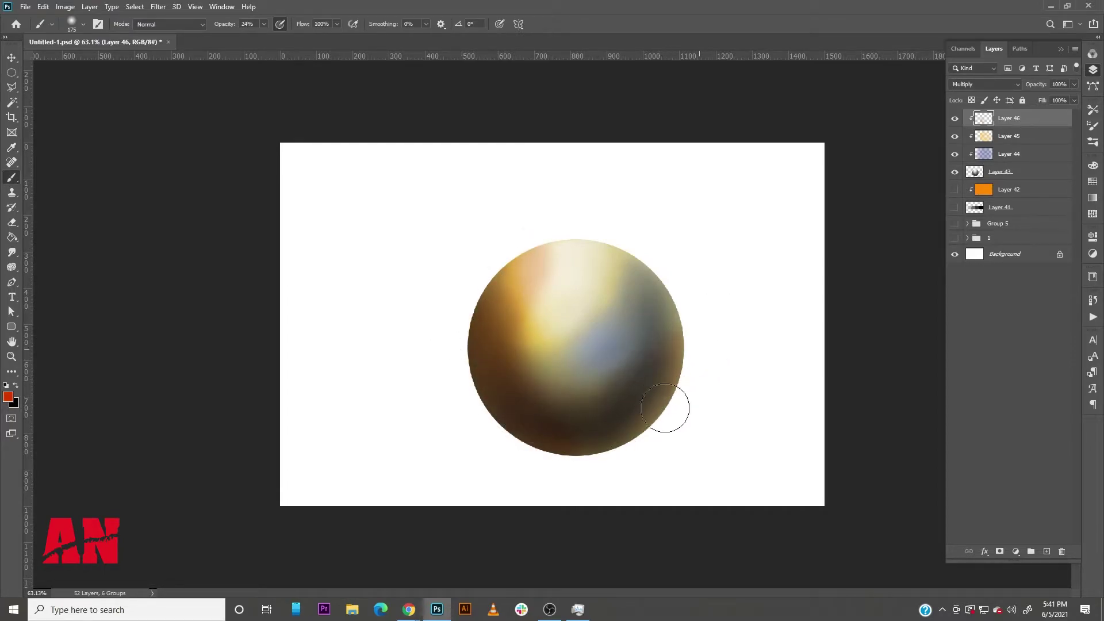
Step: Change the red-orange layer's blend mode to Color Dodge and brush more red-orange over the sphere's bottom and lower-right shadow
click(984, 84)
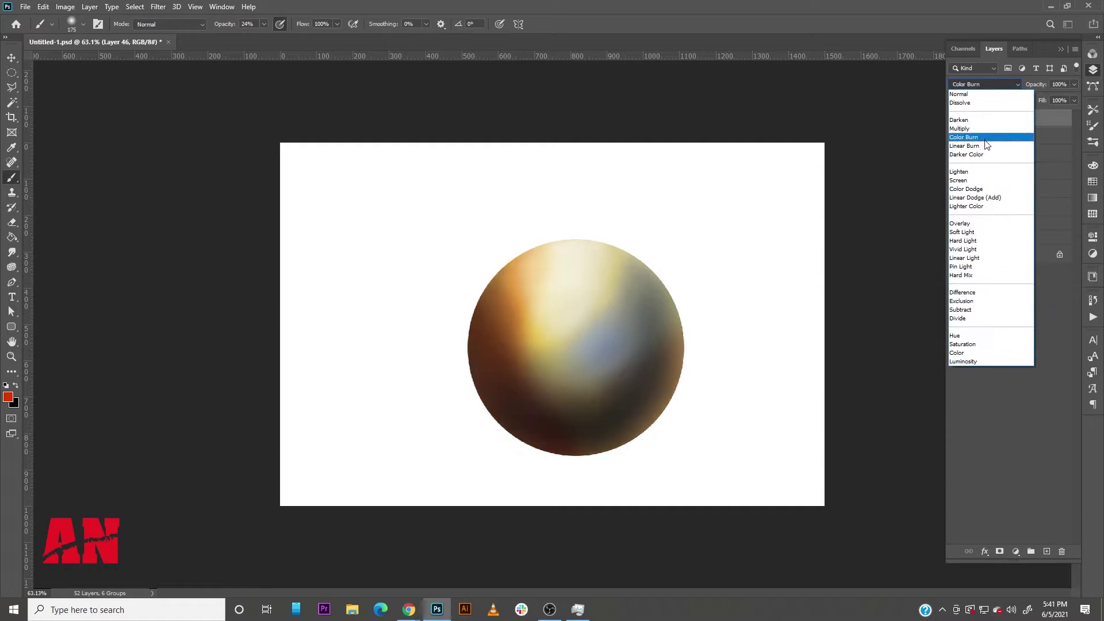
click(982, 190)
mouse_move(562, 452)
mouse_down()
mouse_move(647, 429)
mouse_move(613, 422)
mouse_move(658, 403)
mouse_move(675, 362)
mouse_move(644, 269)
mouse_move(672, 325)
mouse_move(626, 384)
mouse_move(550, 384)
mouse_up()
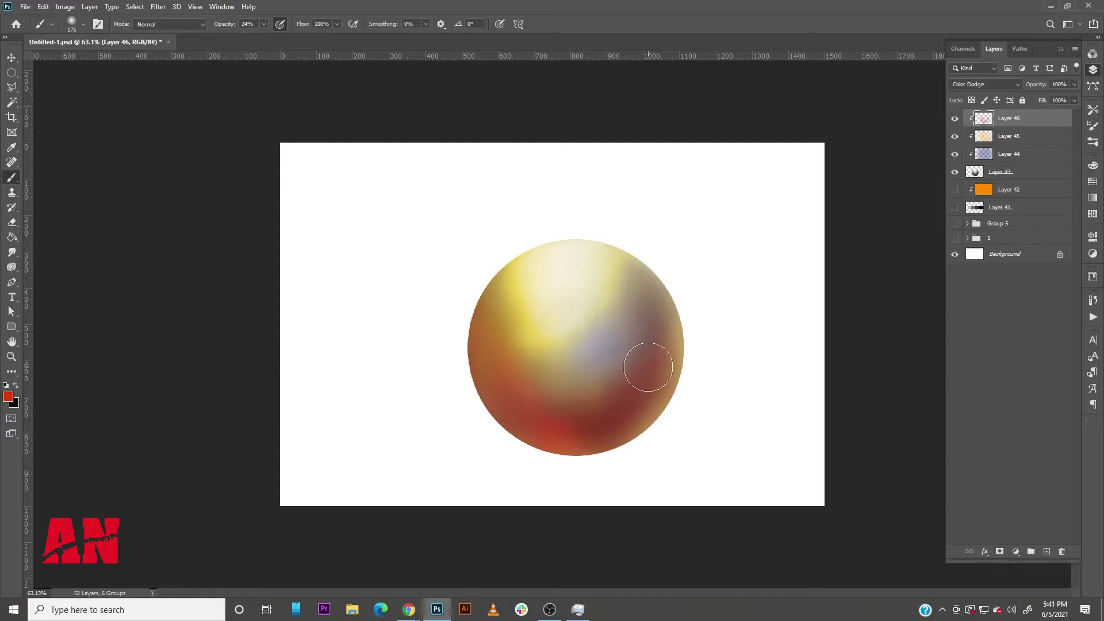
Step: Enlarge the brush to 500 px and sweep red-orange over the sphere's right side and centre
key(bracketright)
key(bracketright)
key(bracketright)
mouse_move(647, 293)
mouse_down()
mouse_move(671, 380)
mouse_move(598, 448)
mouse_move(554, 442)
mouse_move(649, 291)
mouse_move(634, 313)
mouse_move(604, 243)
mouse_move(583, 240)
mouse_move(559, 337)
mouse_up()
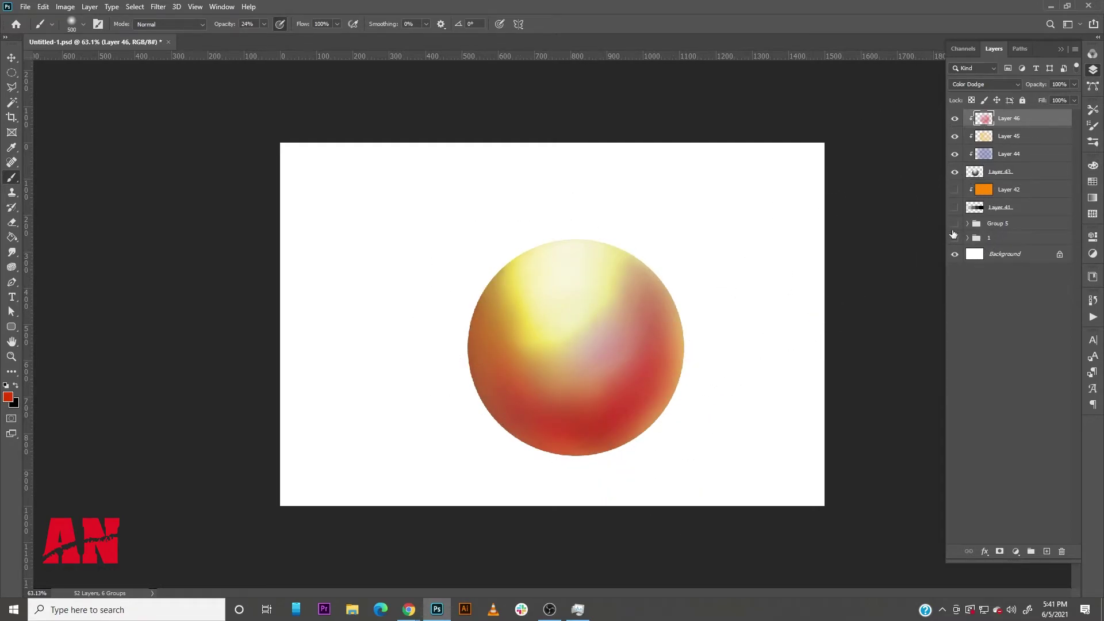
Step: Set the foreground colour to amber #dd9700 and brush it broadly over the sphere from bottom to top
click(13, 398)
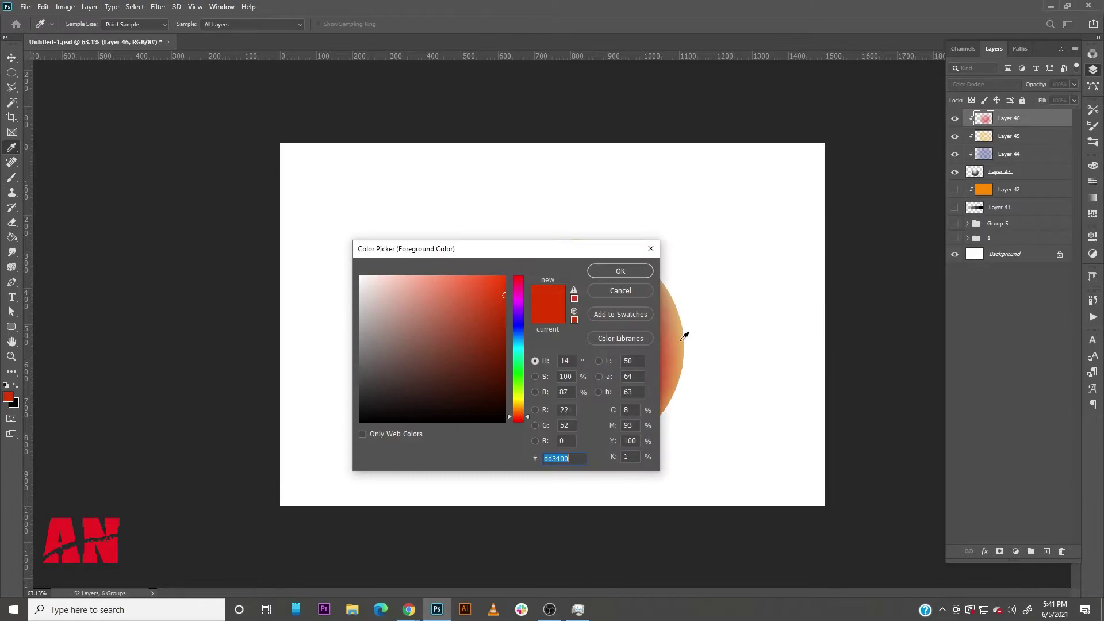
click(520, 406)
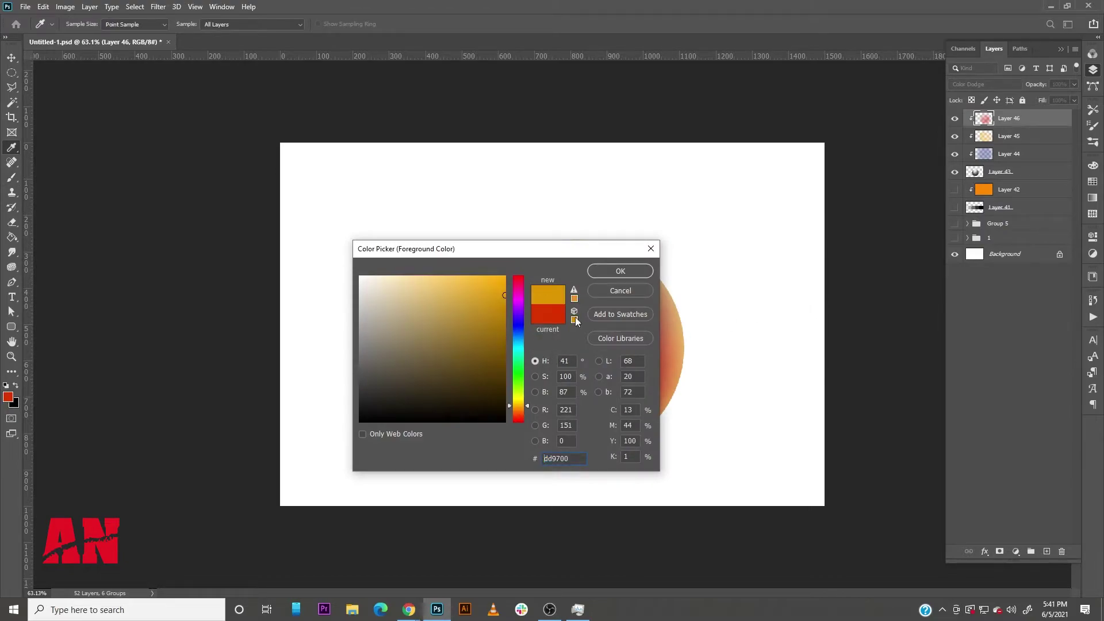
click(627, 275)
mouse_move(595, 463)
mouse_down()
mouse_move(688, 294)
mouse_move(672, 262)
mouse_move(590, 214)
mouse_up()
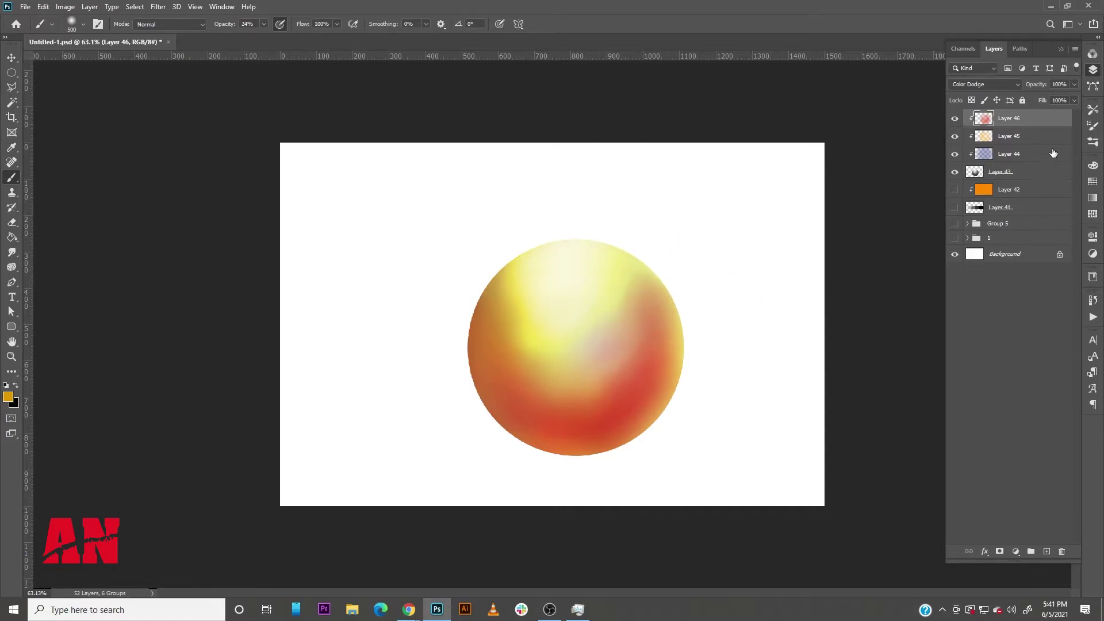
Step: Compare Linear Burn, Darken and neighbouring blend modes on the top layer, restore Color Dodge and compare with the layer hidden
click(985, 84)
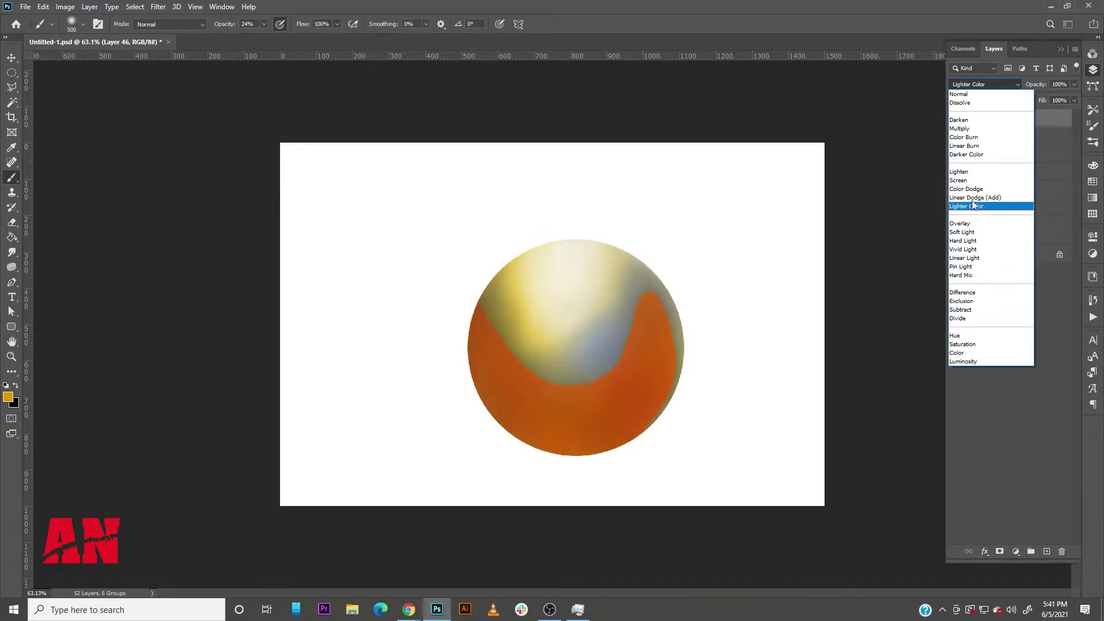
click(975, 147)
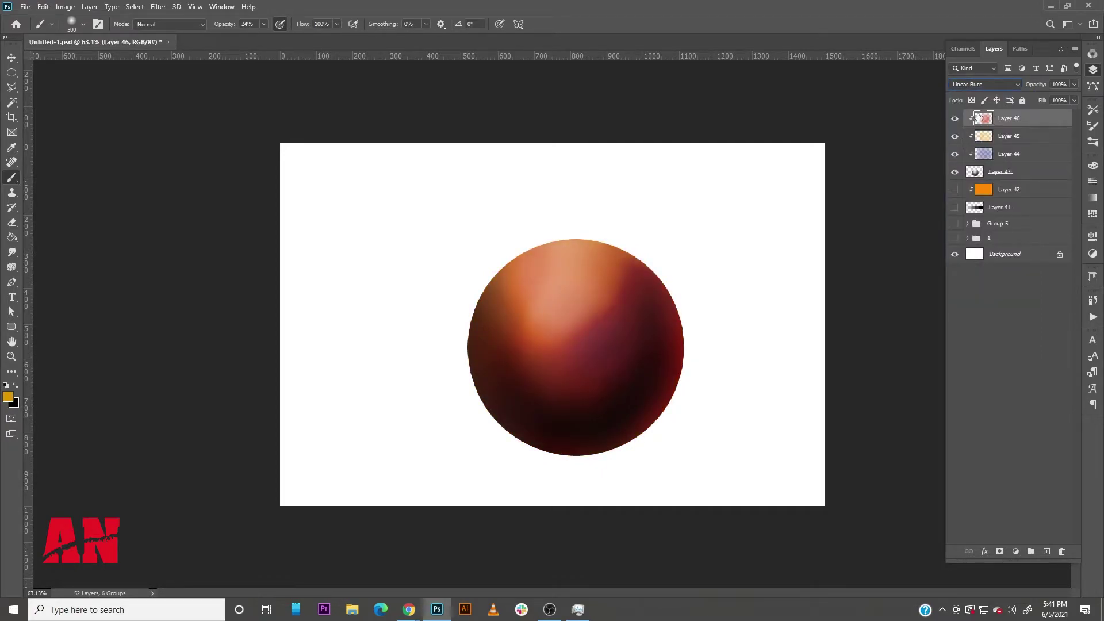
scroll(992, 84, up, 4)
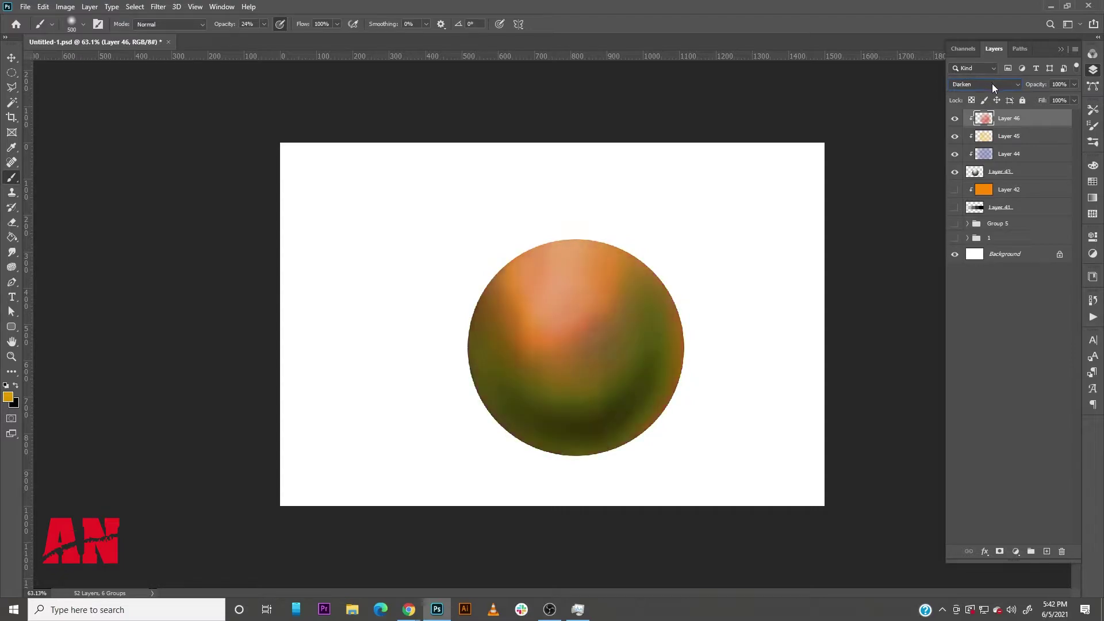
scroll(992, 84, down, 3)
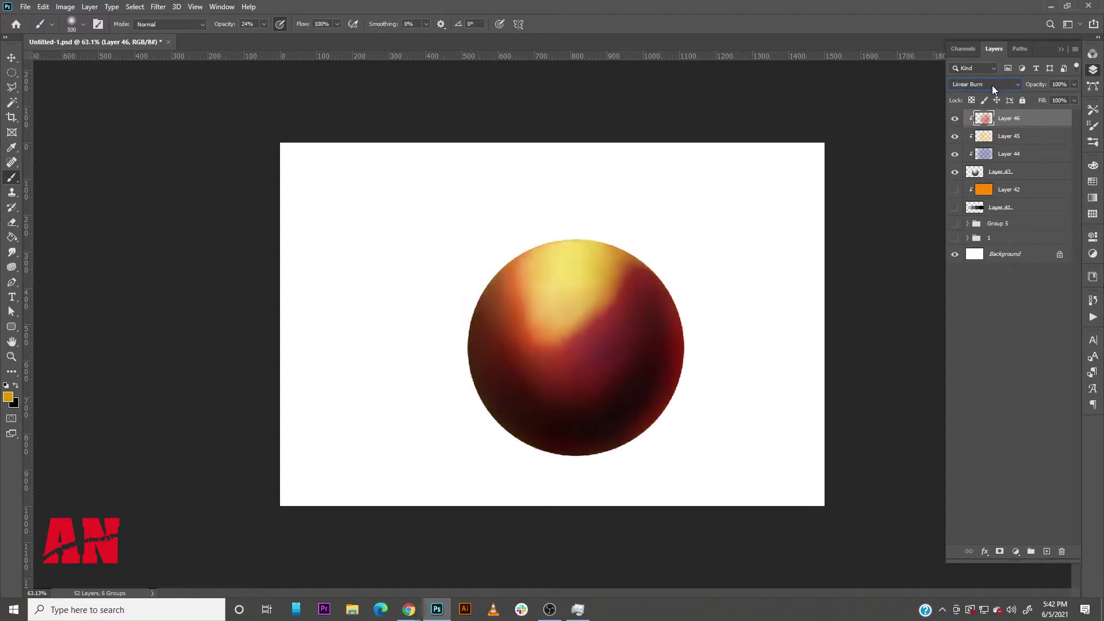
scroll(992, 86, down, 1)
scroll(991, 85, up, 2)
click(992, 86)
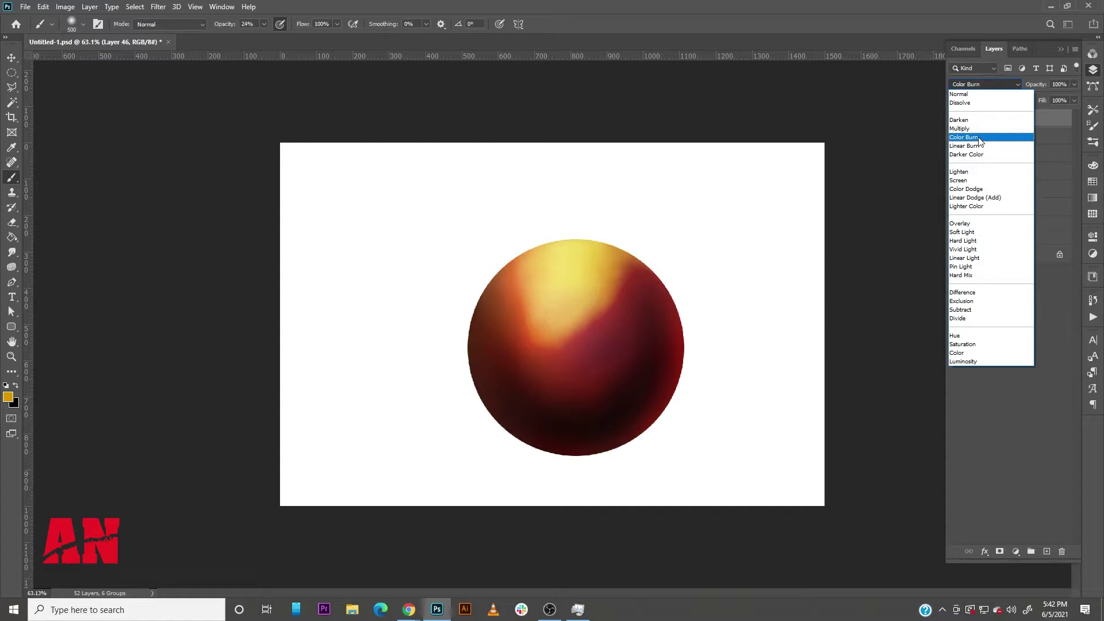
click(976, 190)
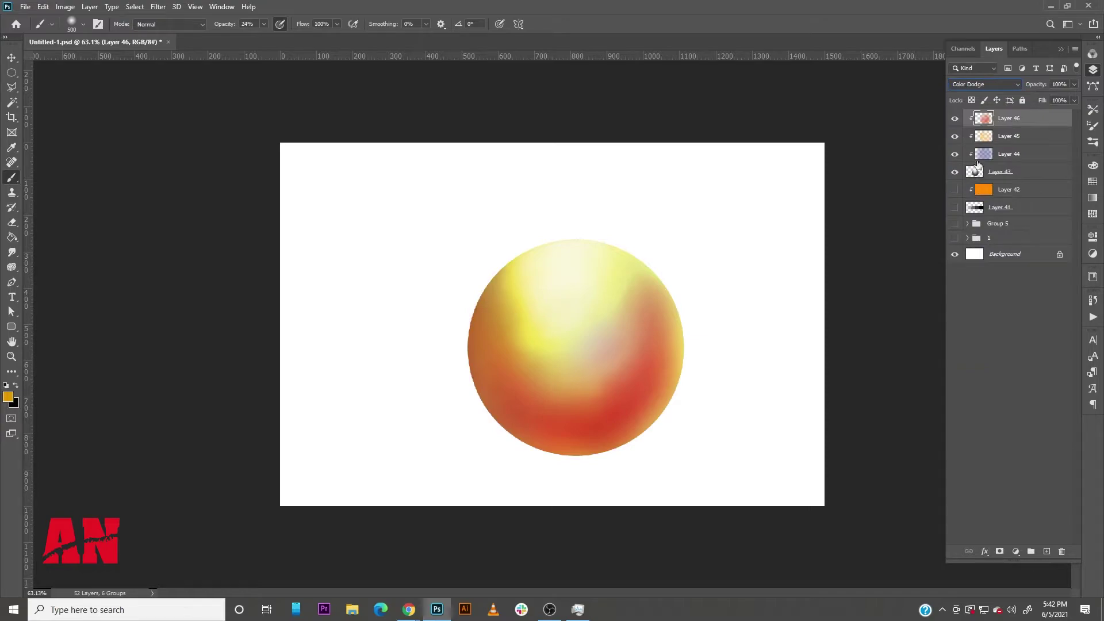
click(955, 121)
click(955, 121)
Step: Add a new layer on top and hide the three clipped tint layers beneath it
click(1046, 551)
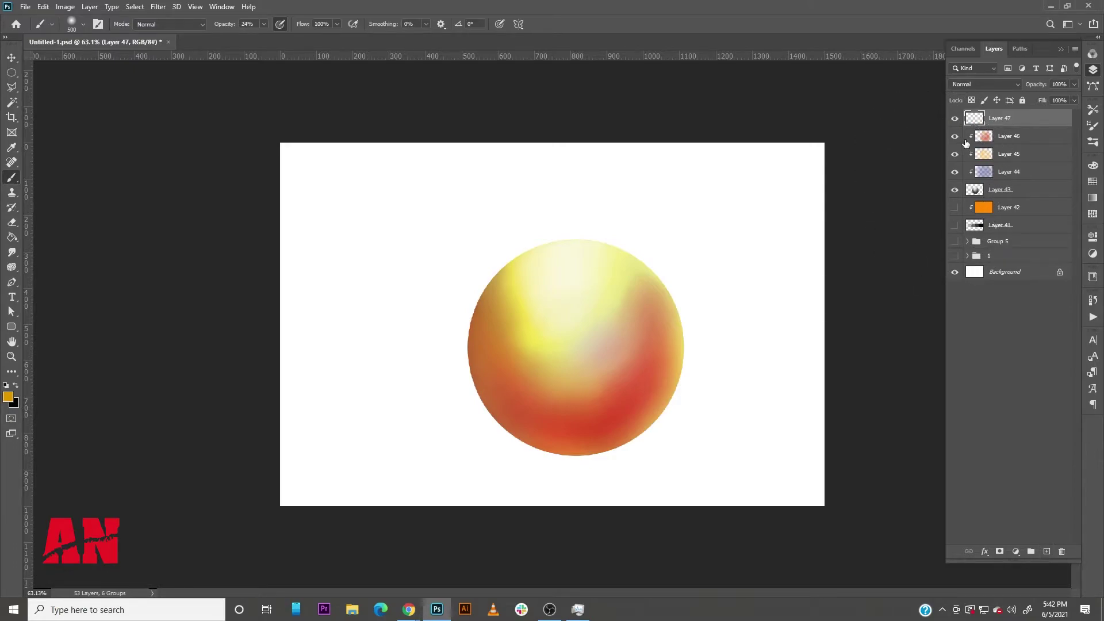
click(956, 154)
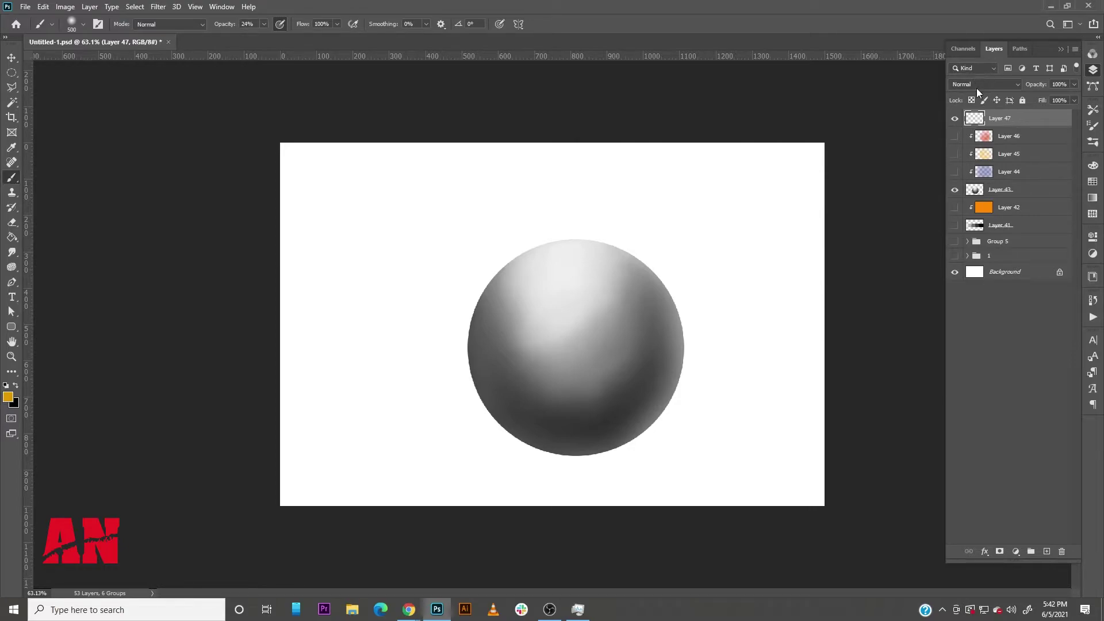
Step: Set the brush mode to Color, tint the sphere's left side amber and clip the new layer to the sphere
click(182, 23)
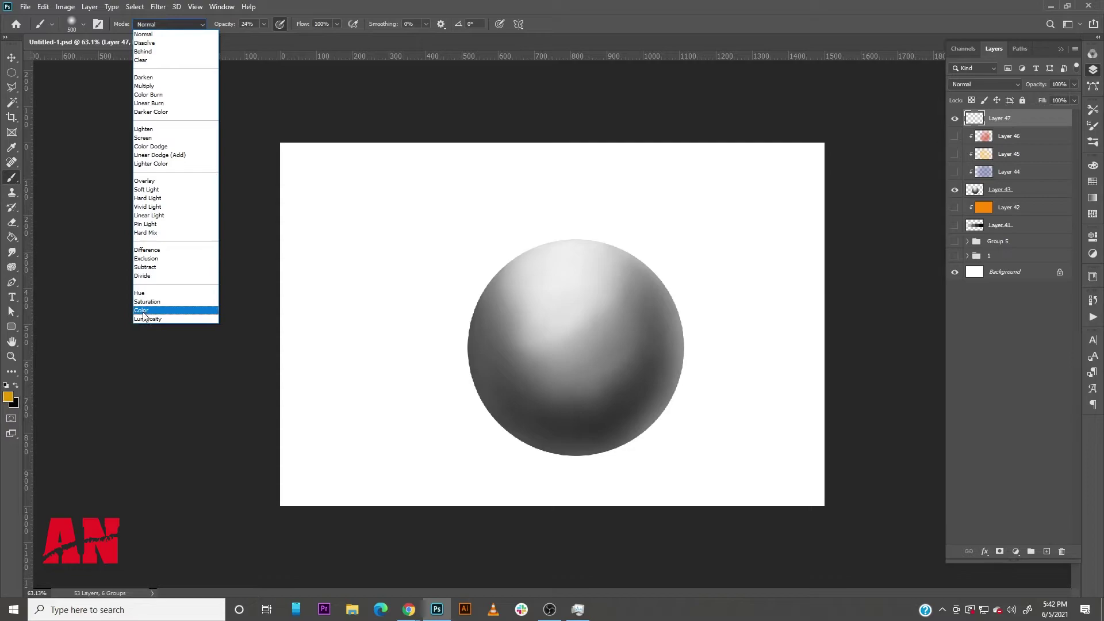
click(145, 312)
mouse_move(553, 331)
mouse_down()
mouse_move(509, 314)
mouse_move(520, 290)
mouse_up()
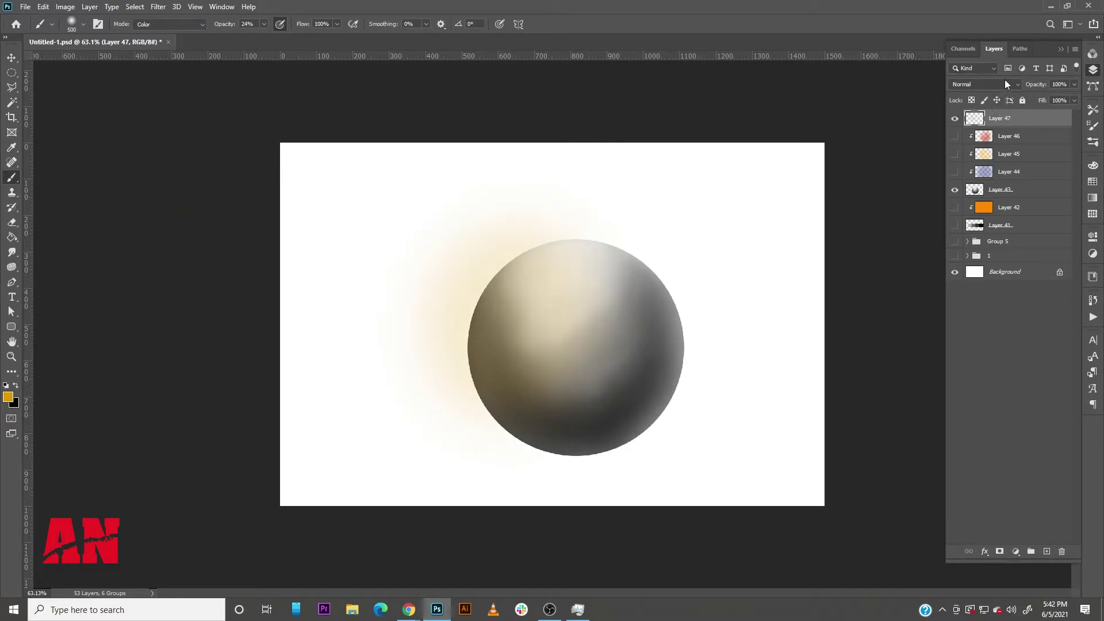
right_click(1012, 119)
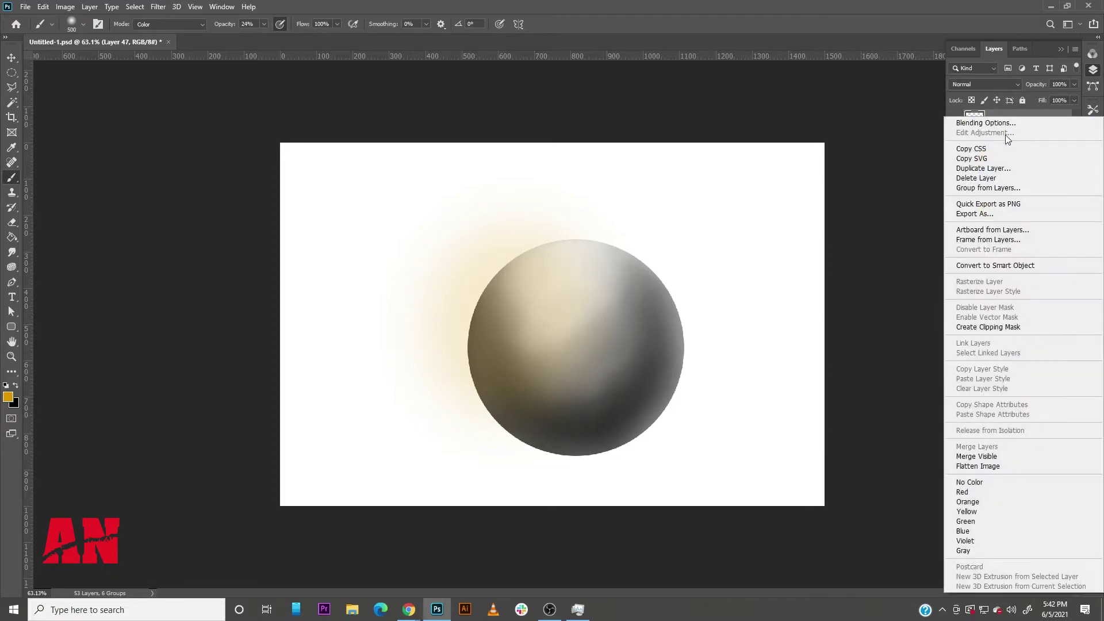
click(1009, 328)
Step: Brush amber over the rest of the sphere until the whole surface is tinted
mouse_move(545, 421)
mouse_down()
mouse_move(607, 398)
mouse_move(632, 373)
mouse_move(643, 303)
mouse_up()
mouse_move(572, 257)
mouse_down()
mouse_move(561, 373)
mouse_move(593, 294)
mouse_move(682, 277)
mouse_move(650, 314)
mouse_move(552, 371)
mouse_move(567, 419)
mouse_move(614, 386)
mouse_move(648, 305)
mouse_move(636, 330)
mouse_move(558, 386)
mouse_move(626, 360)
mouse_move(713, 404)
mouse_up()
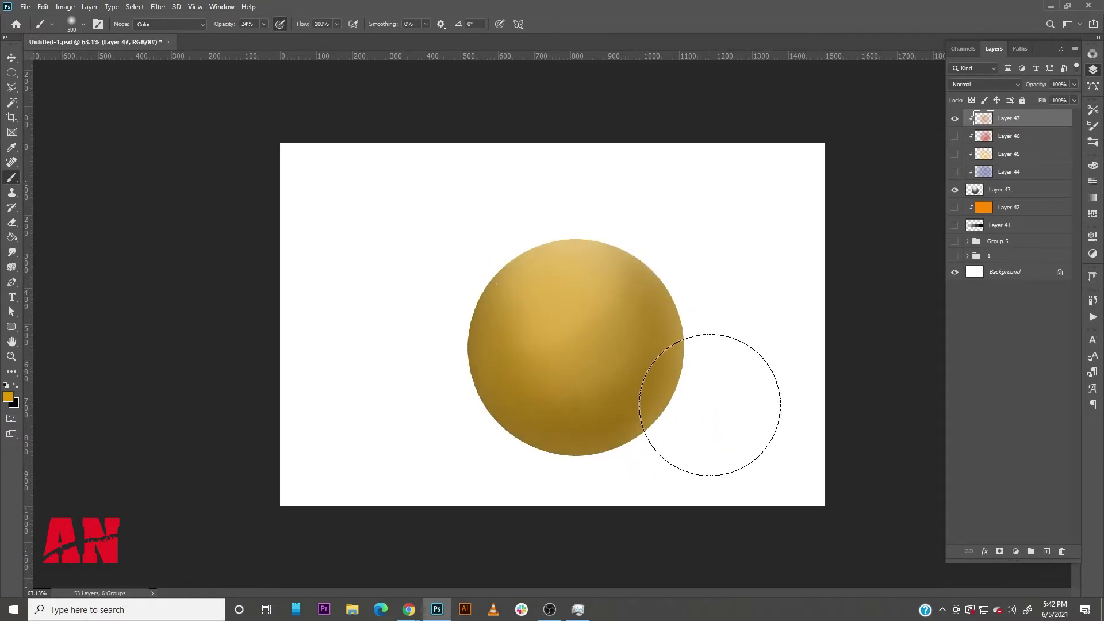
mouse_move(631, 368)
mouse_down()
mouse_move(555, 377)
mouse_move(620, 384)
mouse_move(518, 312)
mouse_move(693, 316)
mouse_up()
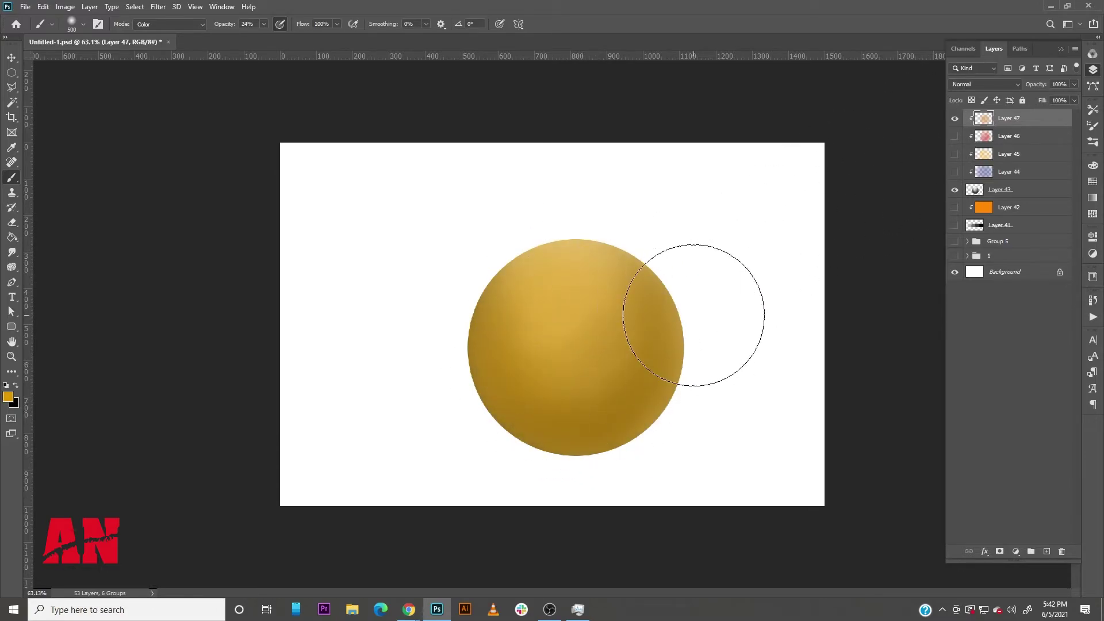
Step: Compare the sphere with and without the amber tint by toggling that layer's visibility
click(955, 119)
click(955, 118)
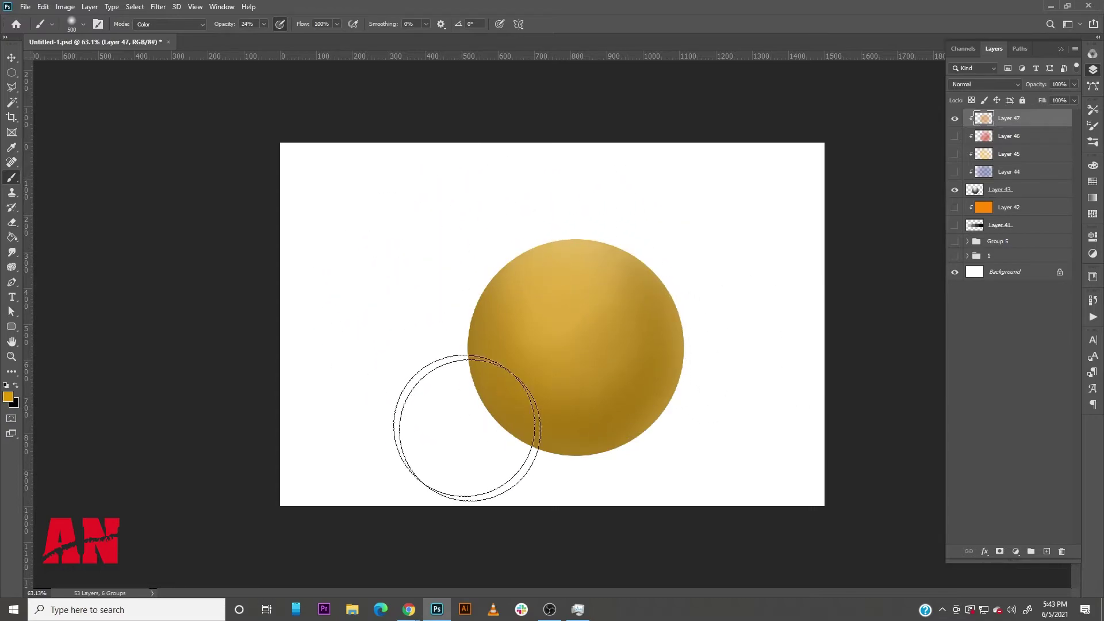
click(956, 118)
click(955, 118)
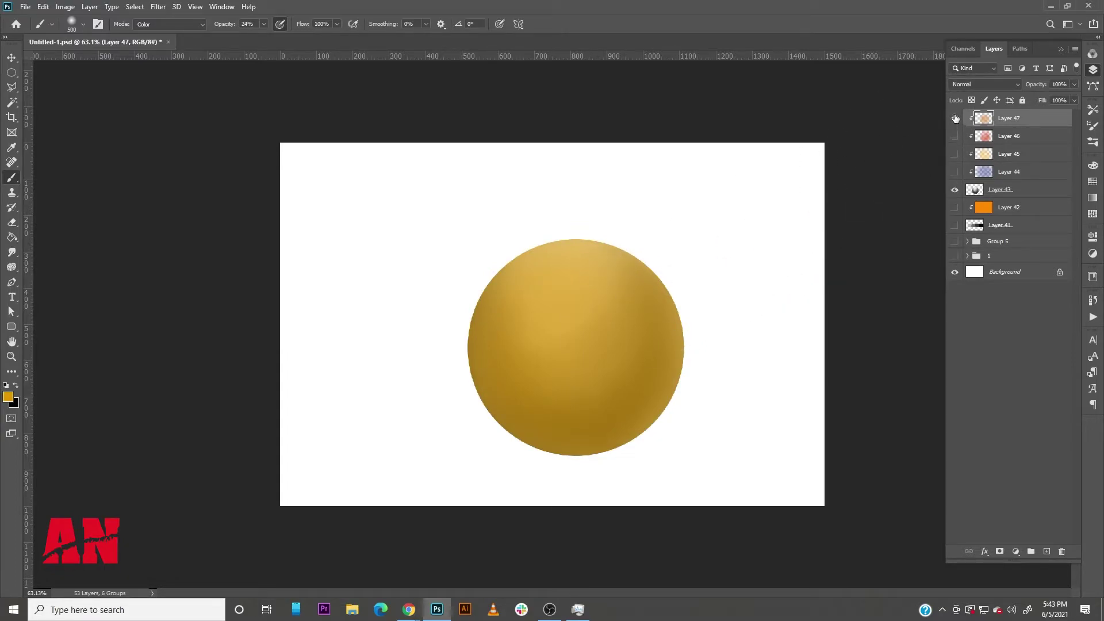
Step: Cycle the amber layer through the blend modes and settle on Overlay
click(961, 83)
click(960, 83)
scroll(965, 84, down, 4)
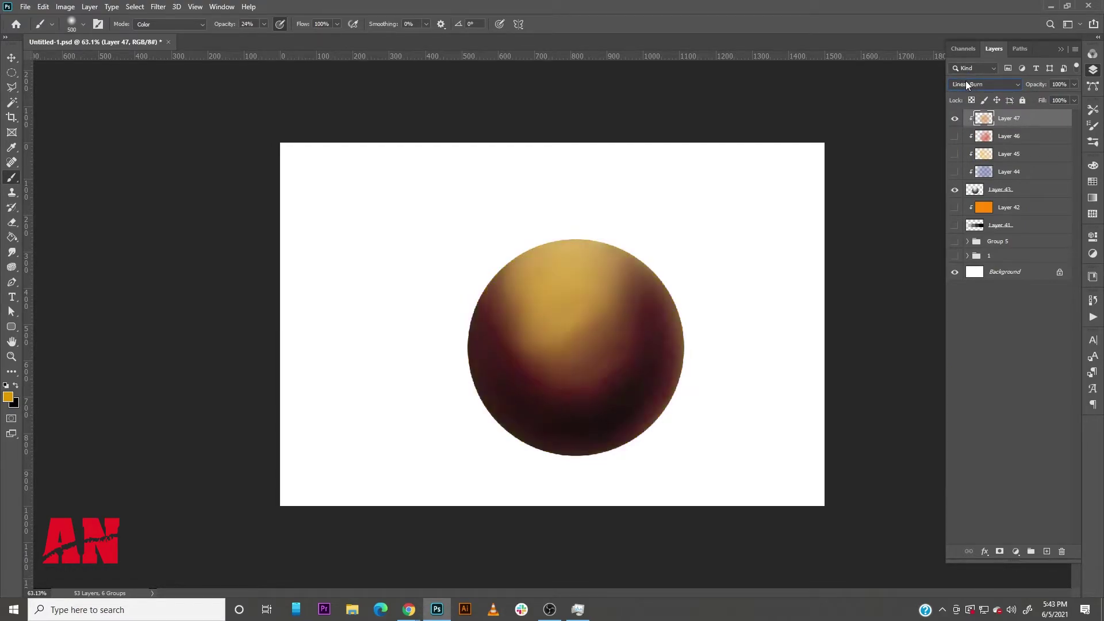
scroll(966, 84, down, 6)
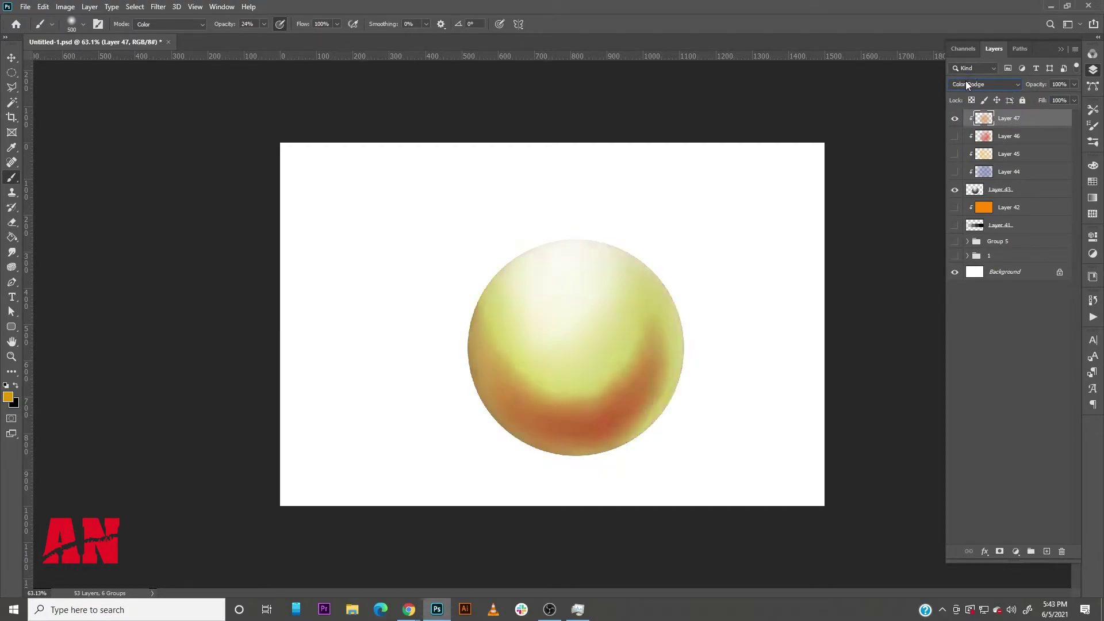
scroll(966, 84, down, 2)
scroll(966, 83, up, 1)
scroll(966, 84, up, 1)
scroll(967, 84, down, 1)
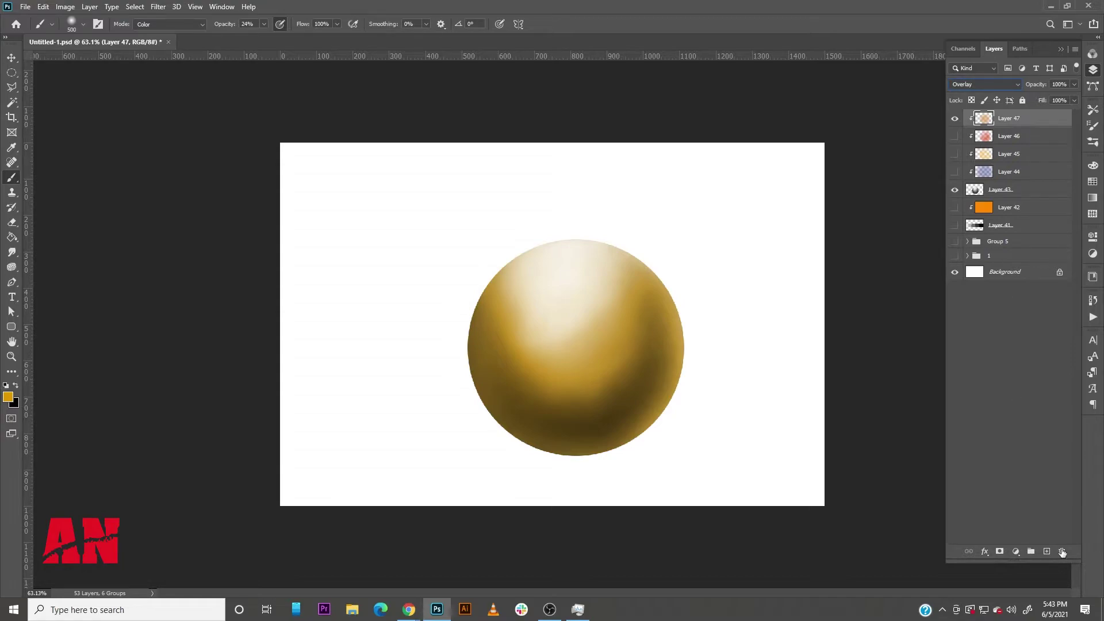
Step: Return the brush mode to Normal and brush amber over the sphere's upper highlight and centre
click(170, 24)
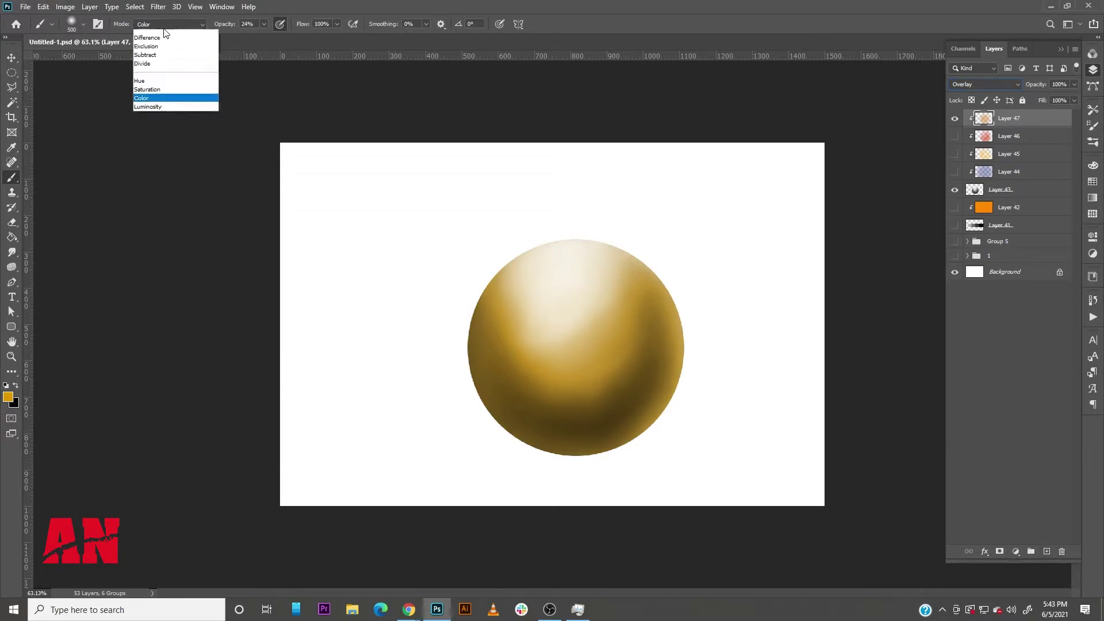
click(162, 36)
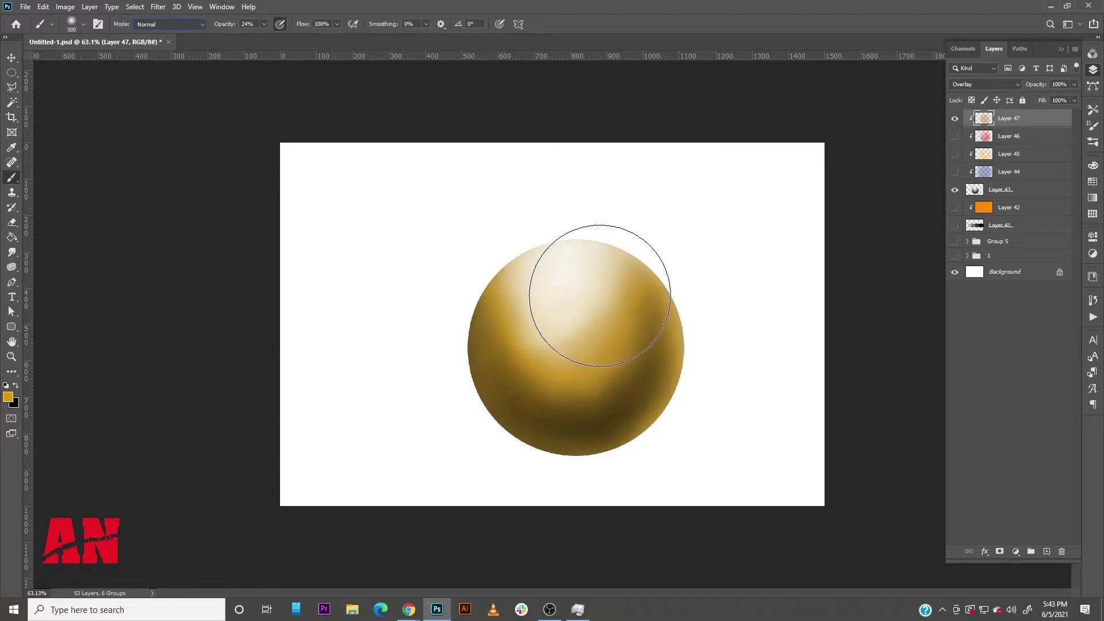
drag(530, 247, 595, 366)
Step: Compare the sphere with and without the amber layer, leaving both that layer and the greyscale sphere hidden
click(956, 119)
click(956, 119)
click(956, 118)
click(953, 191)
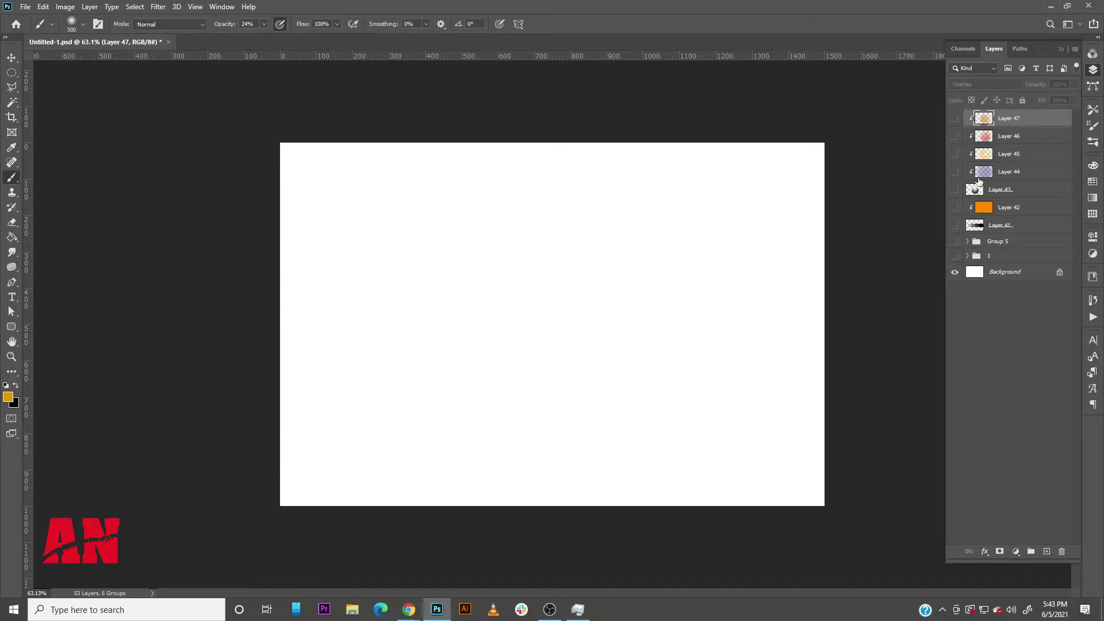
Step: Load the greyscale sphere's outline as a selection and add a new layer above the amber layer
click(968, 196)
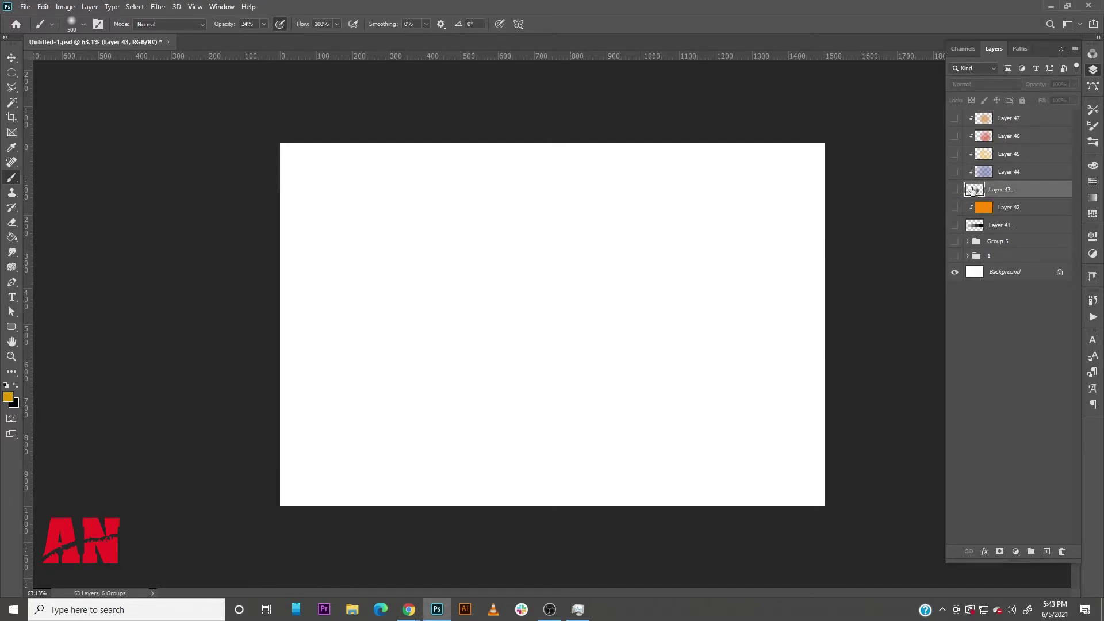
ctrl+click(972, 191)
click(1011, 118)
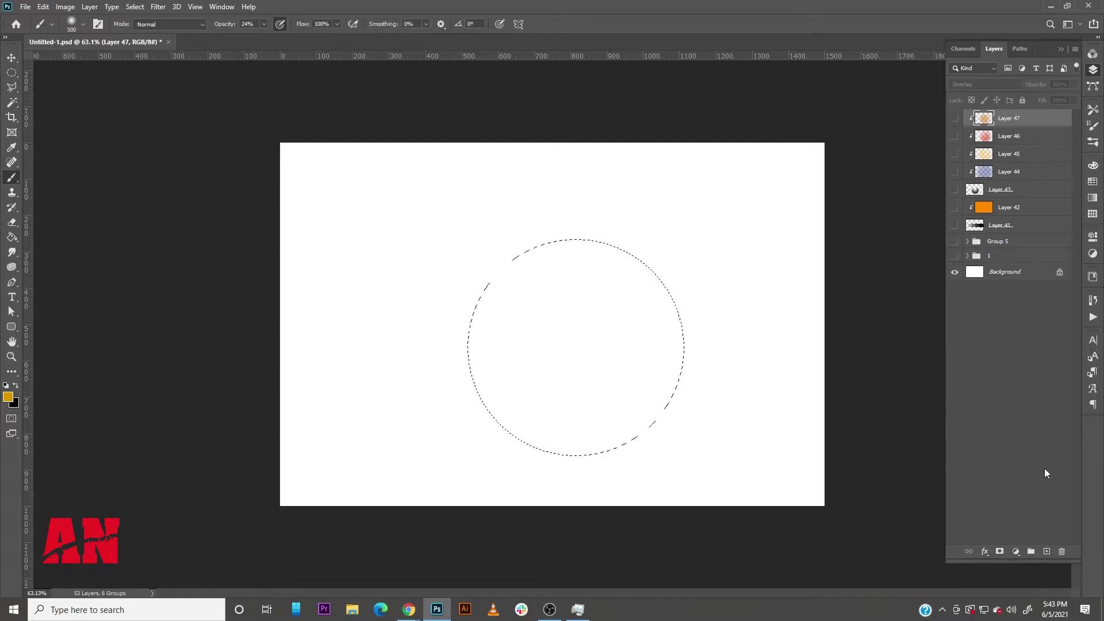
click(1053, 552)
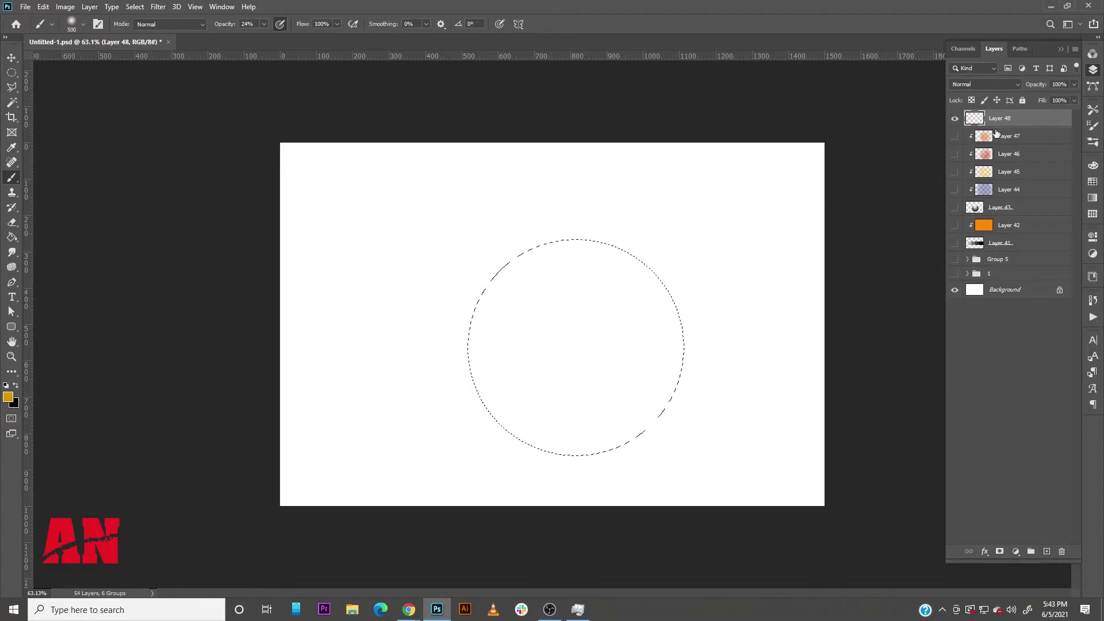
click(10, 59)
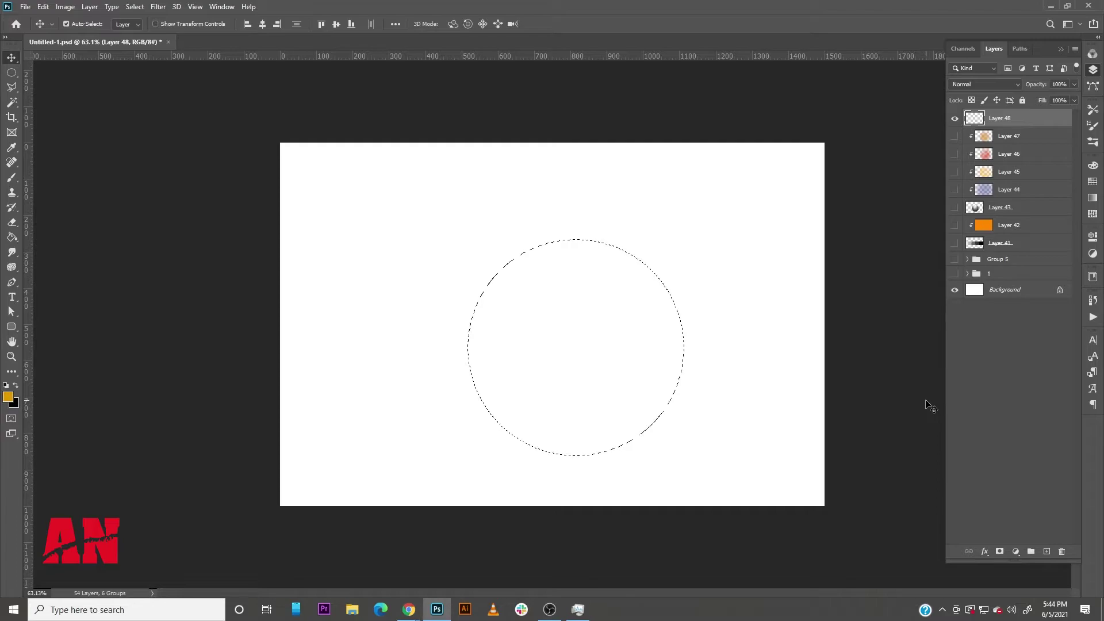
click(1047, 550)
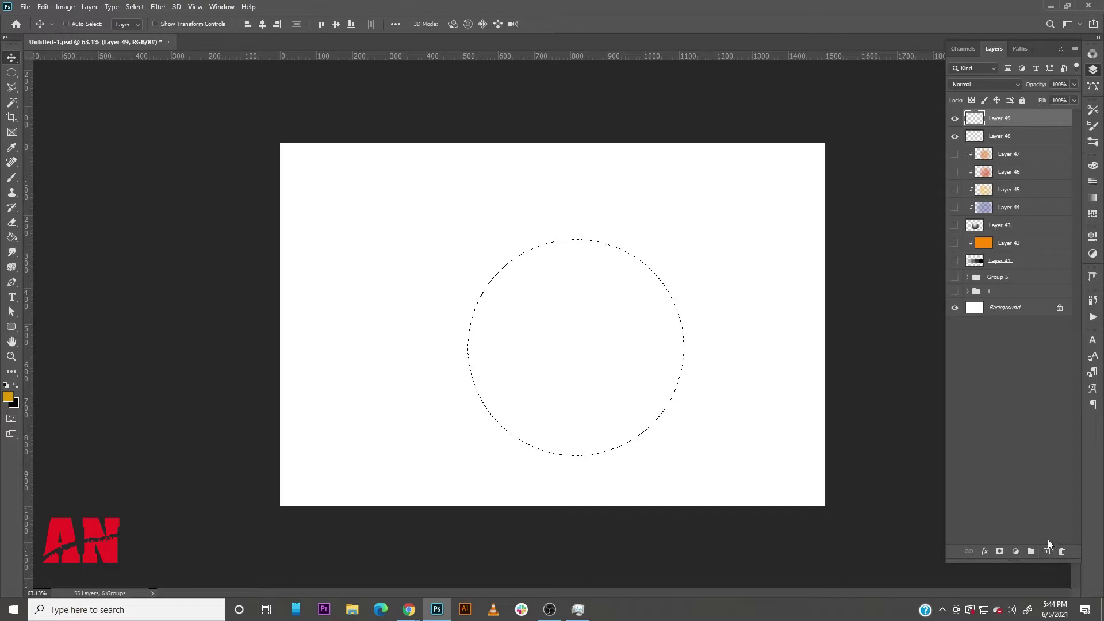
key(ctrl+z)
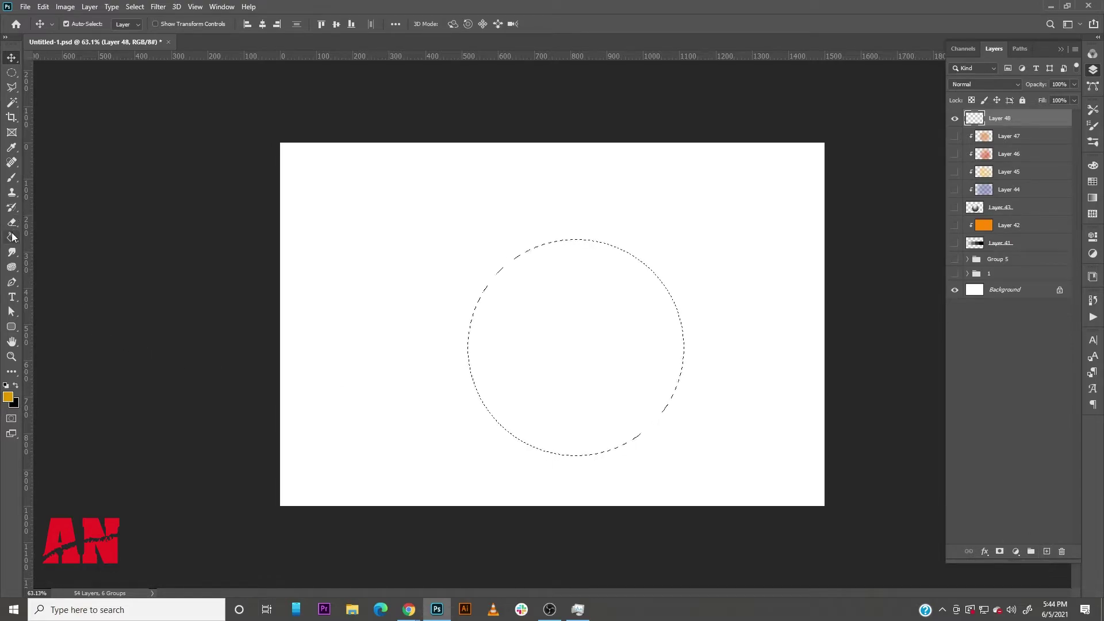
Step: Fill the circular selection with orange ff9000 on the new layer using the Paint Bucket and deselect
click(12, 237)
click(8, 397)
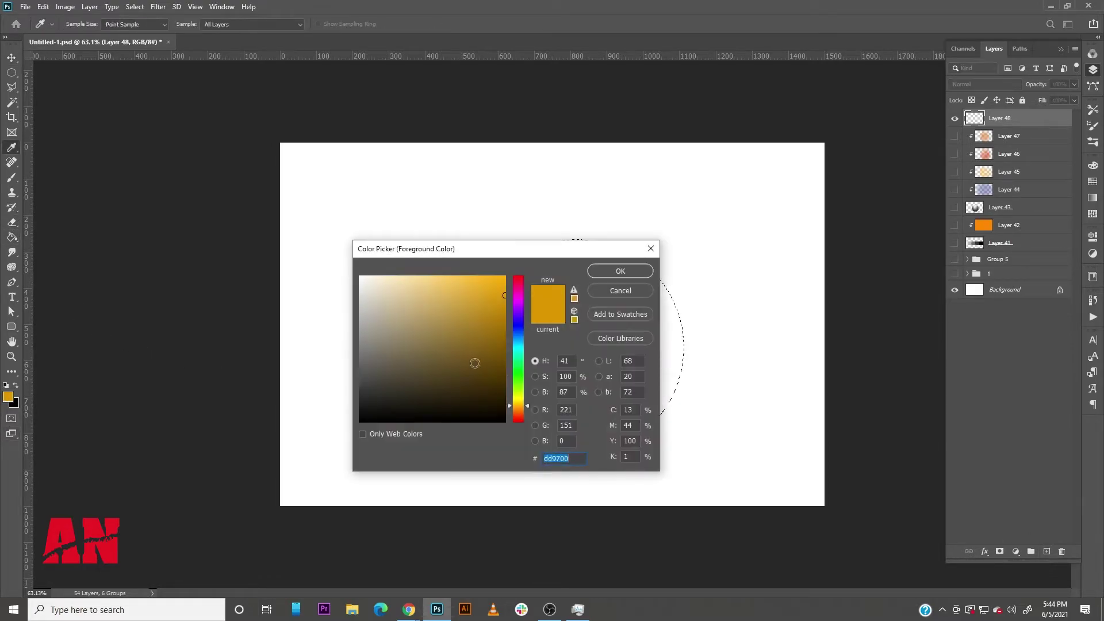
click(505, 312)
drag(513, 406, 516, 409)
drag(482, 286, 569, 258)
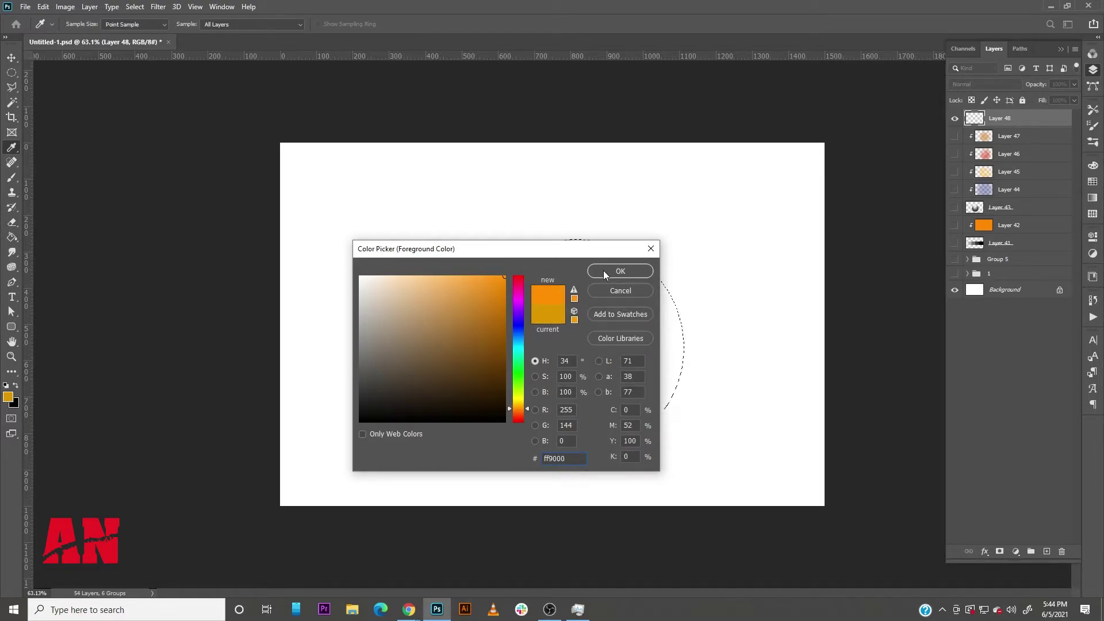
click(620, 271)
key(g)
click(621, 347)
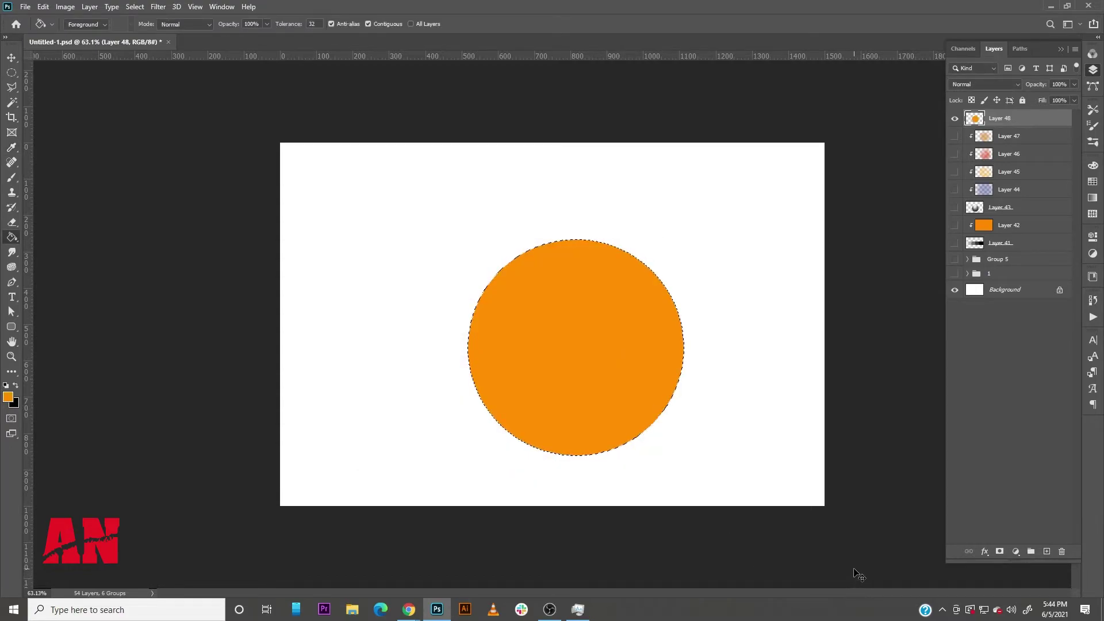
key(ctrl+d)
Step: Add a new layer above the orange circle and clip it to the circle
click(1047, 552)
right_click(1017, 120)
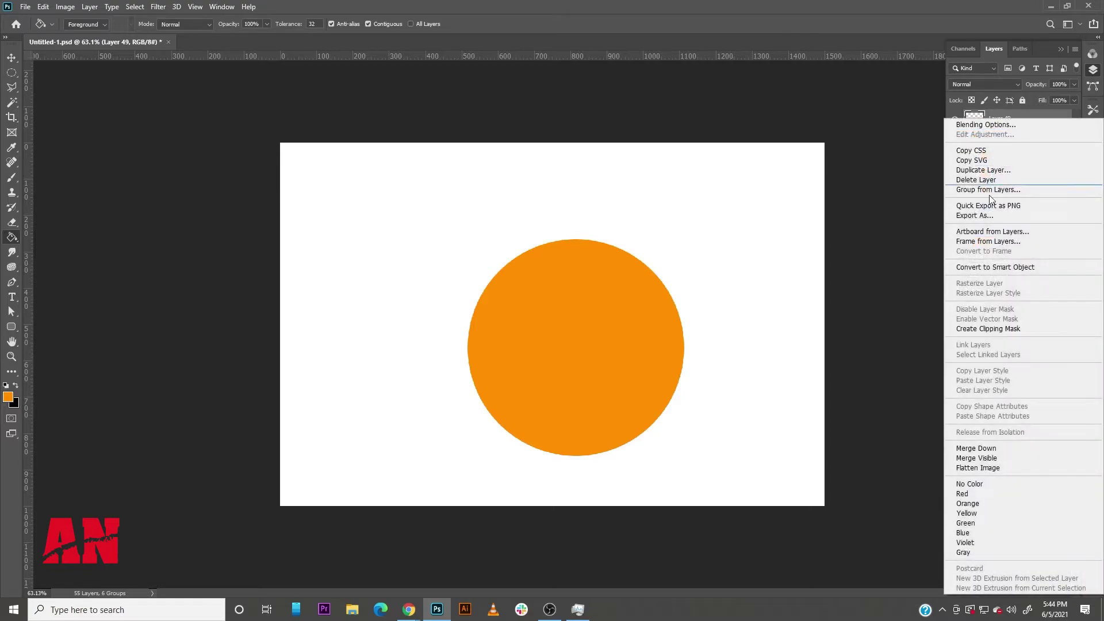
click(991, 326)
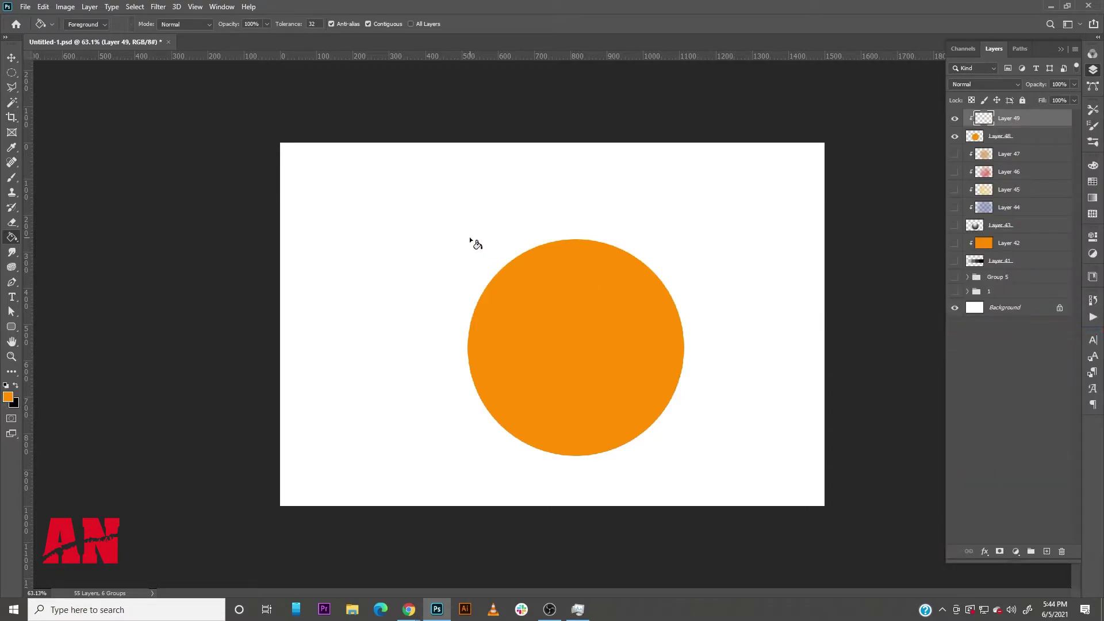
Step: Choose the Brush tool and set the foreground colour to light orange ffbc64
key(b)
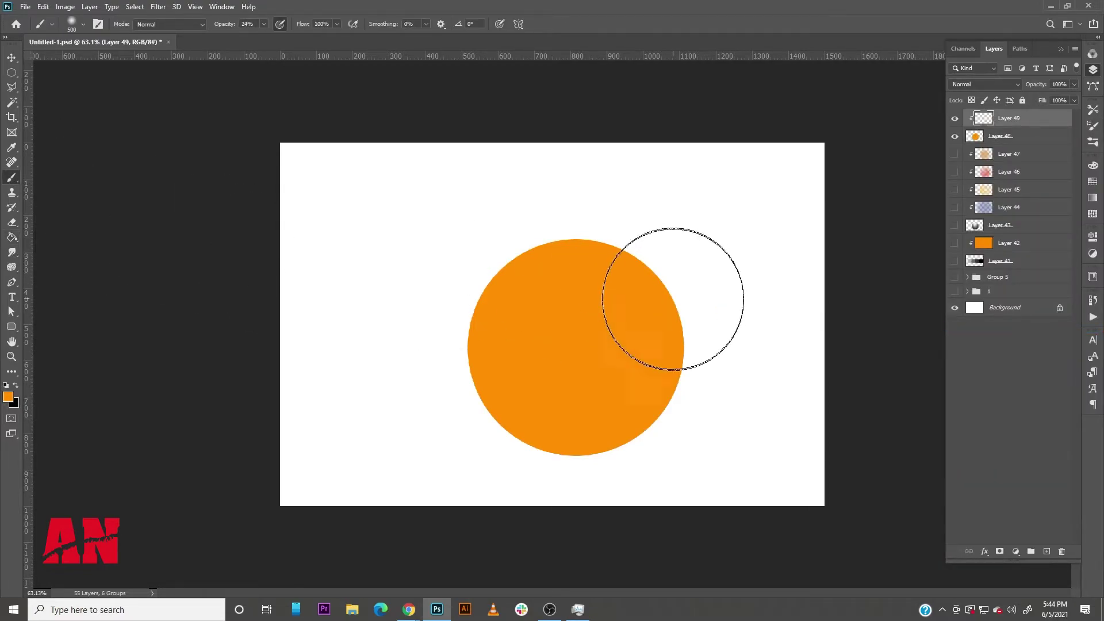
click(7, 401)
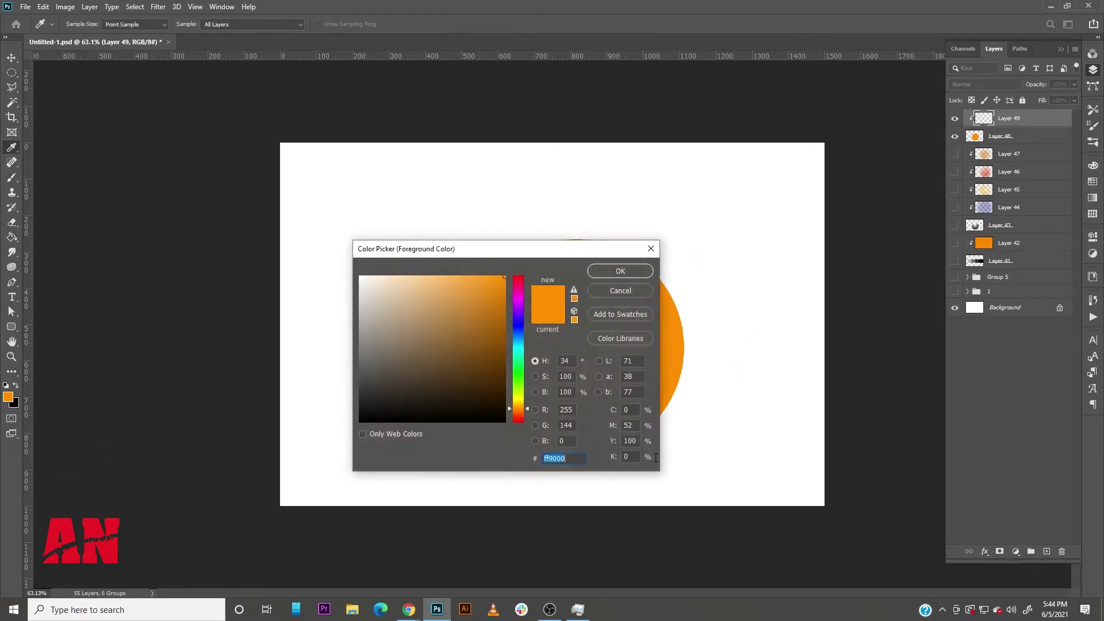
click(453, 296)
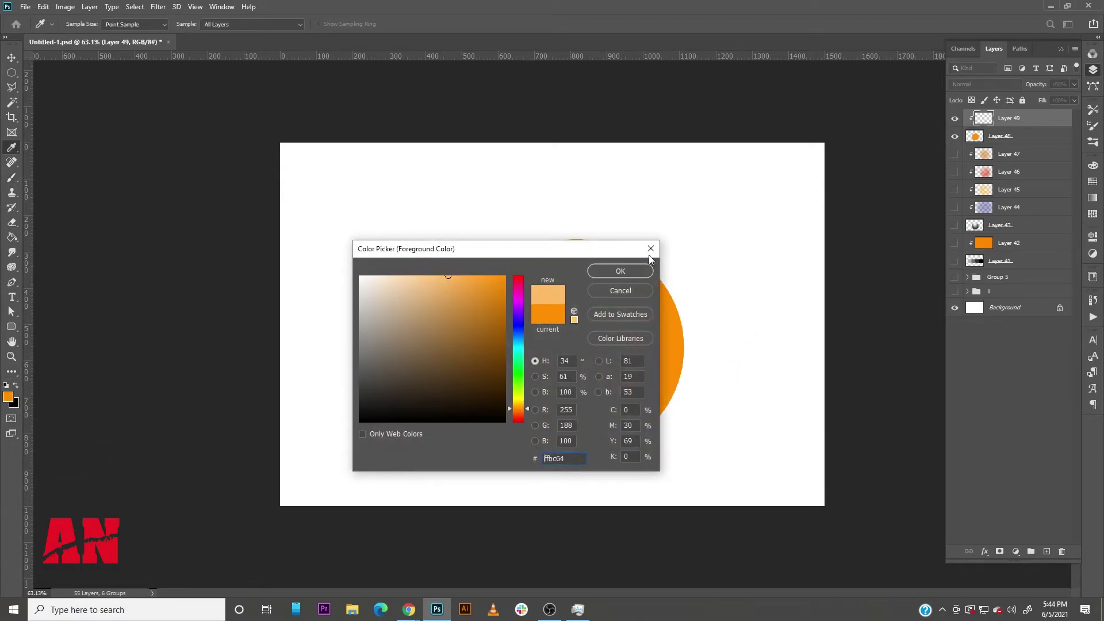
click(631, 272)
Step: Set the brush to 100 px with 100% hardness and 100% opacity
key(bracketleft)
key(bracketleft)
key(bracketleft)
key(bracketleft)
key(bracketleft)
key(bracketleft)
key(bracketleft)
key(bracketleft)
key(bracketleft)
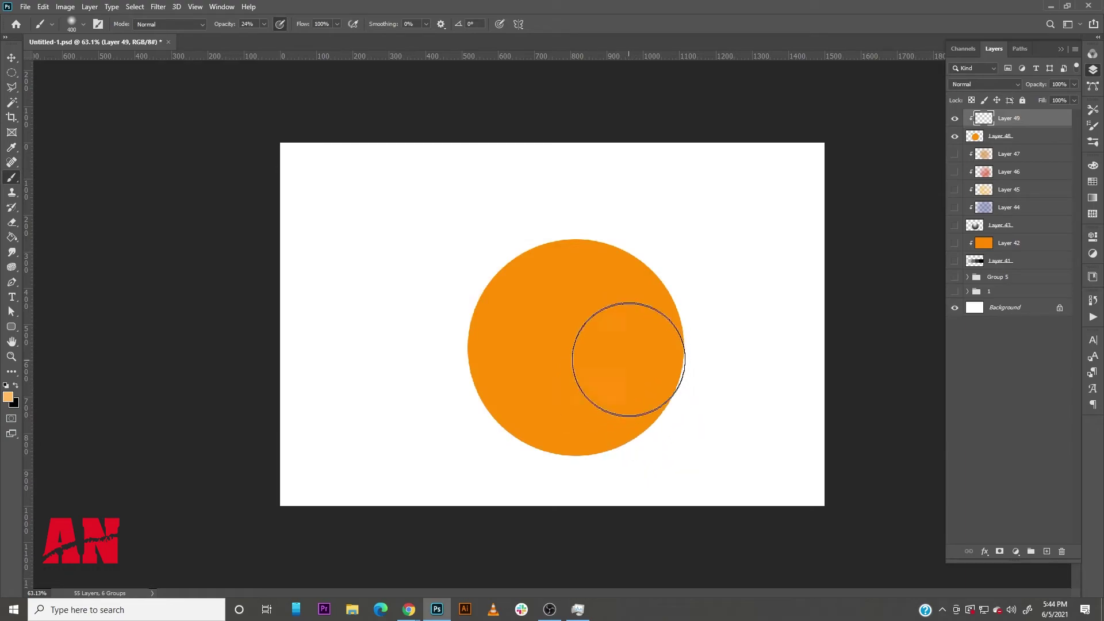
key(bracketright)
key(bracketright)
key(bracketright)
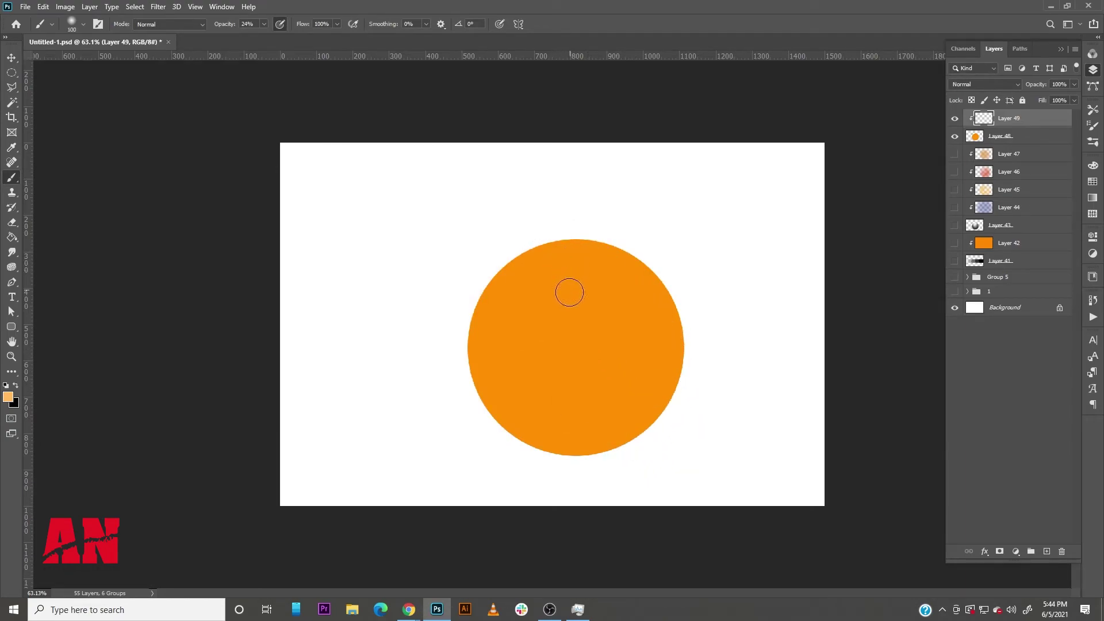
right_click(572, 295)
click(705, 347)
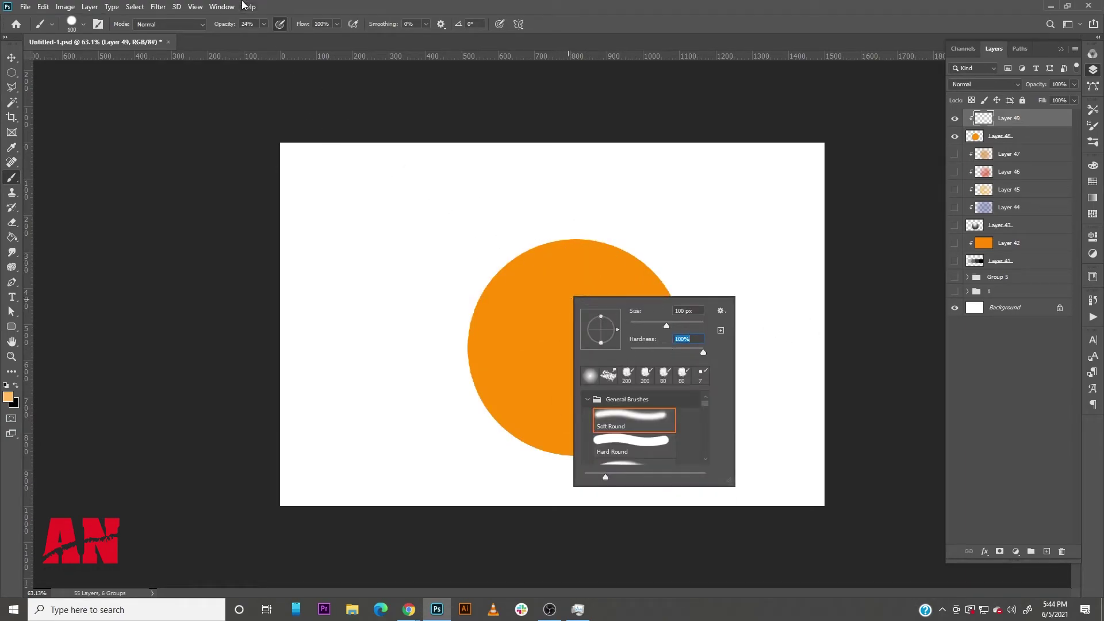
click(262, 24)
click(616, 20)
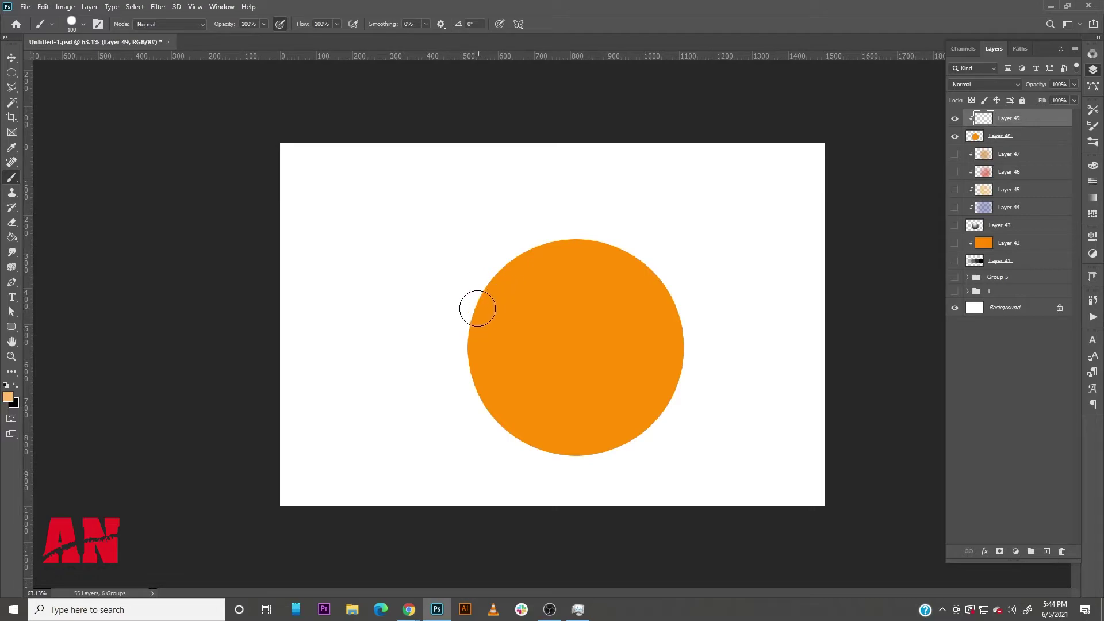
Step: Paint a small light-orange highlight spot on the upper-left part of the circle with a smaller brush
drag(537, 274, 529, 267)
key(ctrl+z)
key(bracketleft)
click(531, 278)
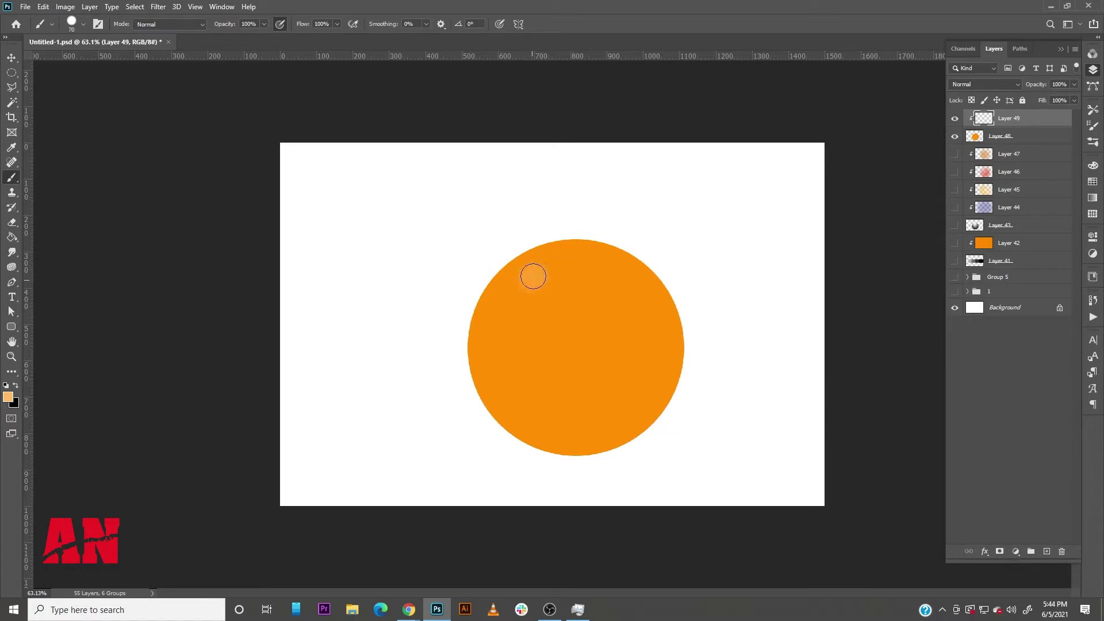
key(bracketleft)
key(bracketleft)
Step: Add a clipped layer beneath the highlight spot and paint a larger oval of light orange around it with a 150 px brush
ctrl+click(1046, 552)
key(bracketright)
key(bracketright)
key(bracketright)
key(bracketright)
key(bracketright)
key(bracketright)
key(bracketright)
key(bracketright)
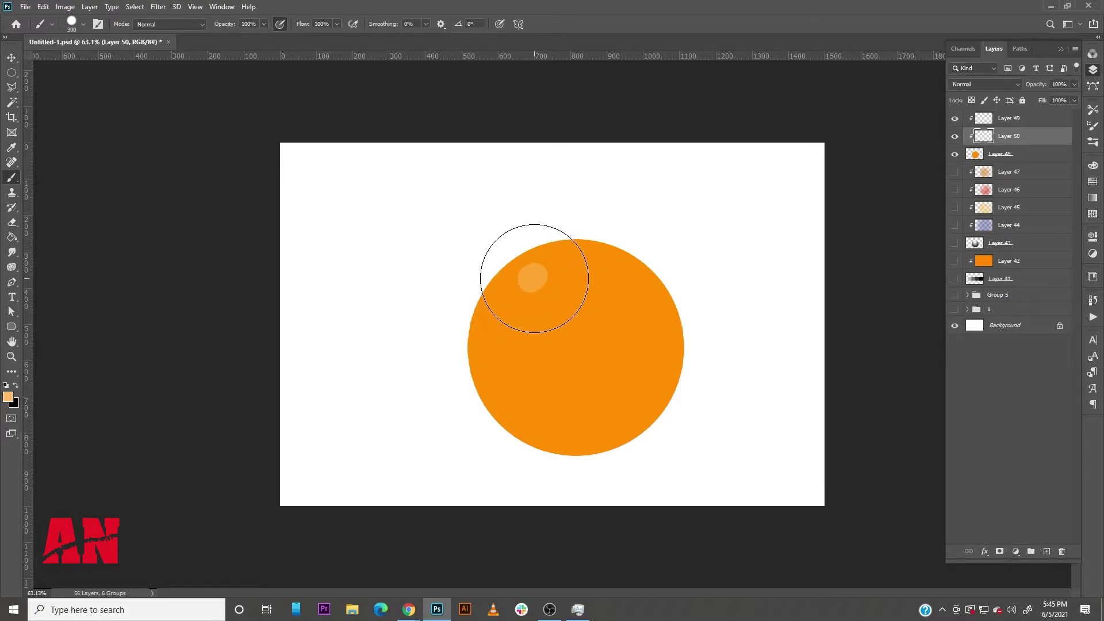
key(bracketleft)
key(bracketleft)
key(bracketleft)
key(bracketleft)
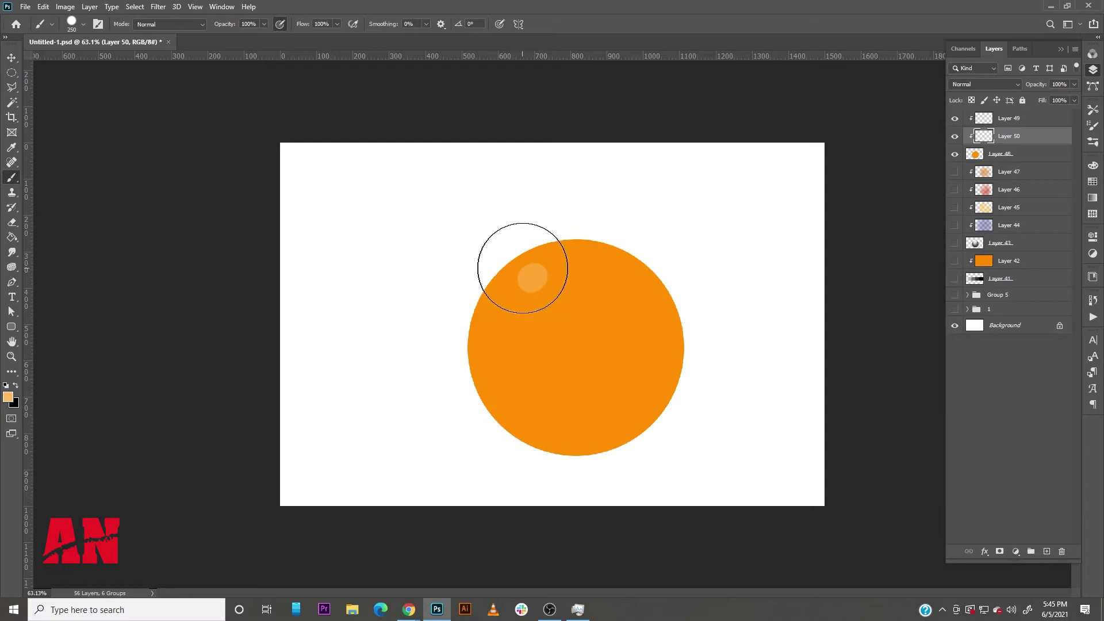
mouse_move(500, 290)
mouse_down()
mouse_move(547, 281)
mouse_move(516, 274)
mouse_move(506, 304)
mouse_up()
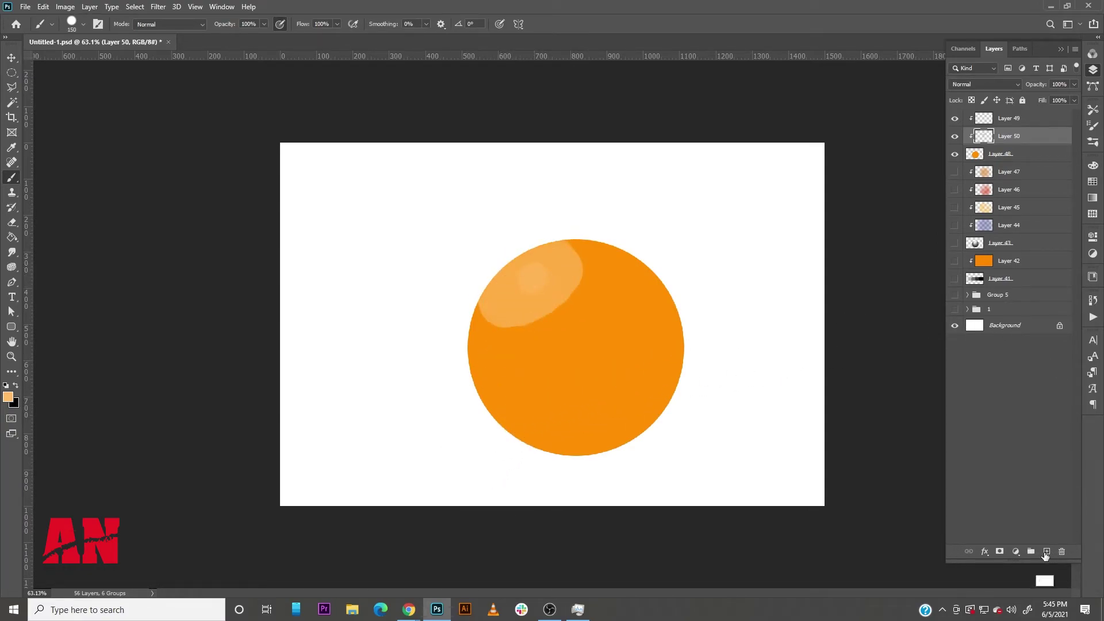
Step: Paint two progressively wider light-orange bands, each on its own new clipped layer underneath, and add a further clipped layer below them
ctrl+click(1047, 552)
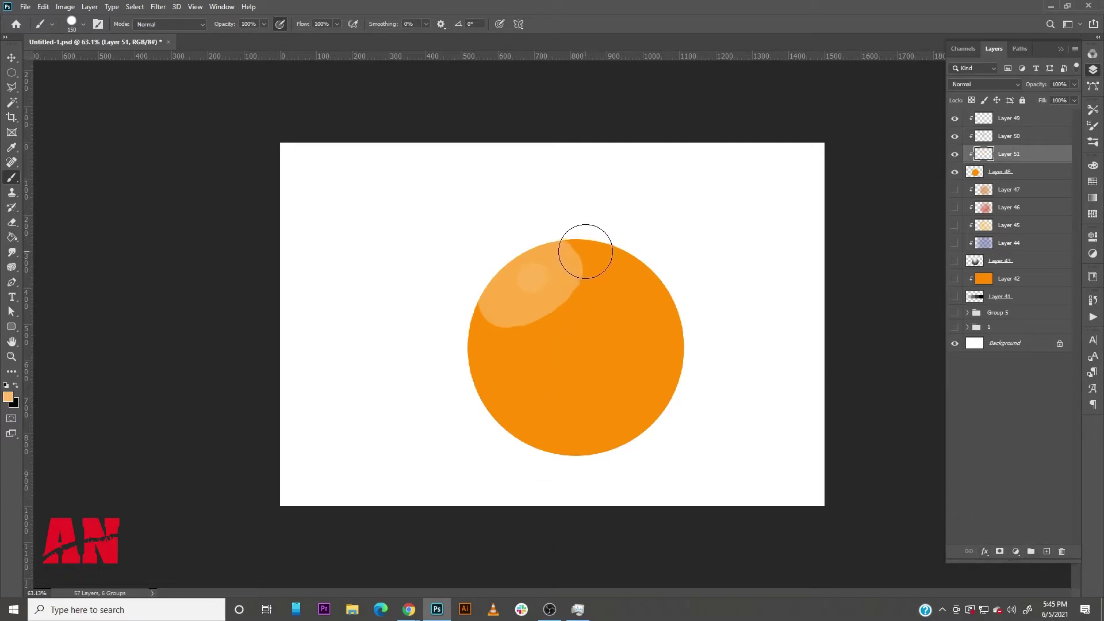
mouse_move(477, 299)
mouse_down()
mouse_move(481, 357)
mouse_move(572, 323)
mouse_move(601, 250)
mouse_up()
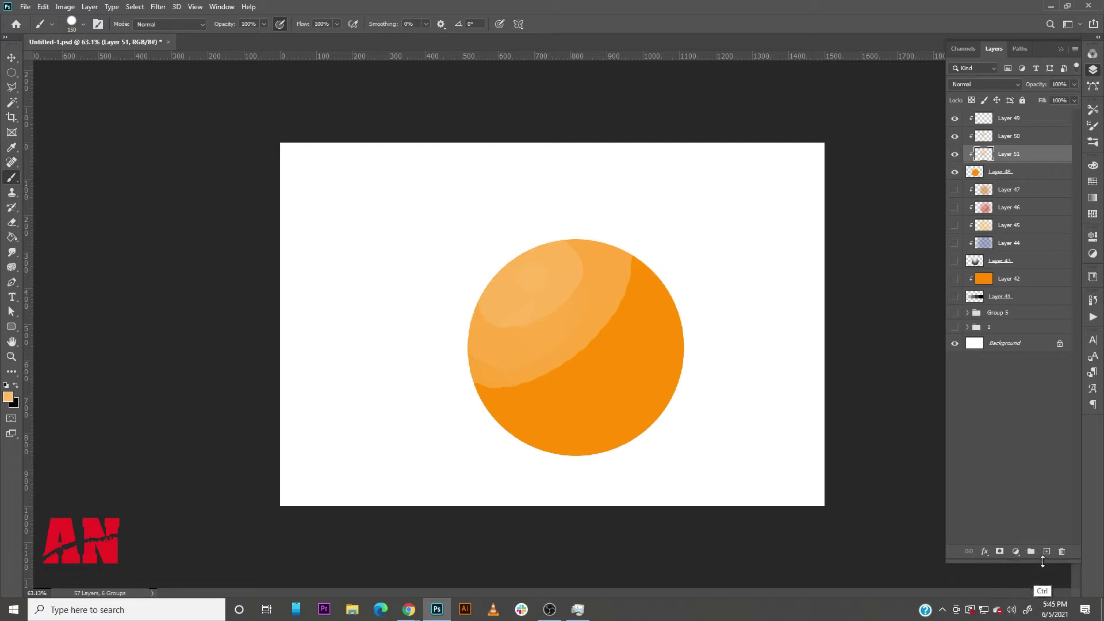
ctrl+click(1047, 551)
mouse_move(540, 245)
mouse_down()
mouse_move(471, 345)
mouse_move(544, 406)
mouse_move(660, 312)
mouse_move(579, 246)
mouse_move(501, 338)
mouse_move(630, 325)
mouse_move(553, 320)
mouse_move(615, 293)
mouse_move(597, 344)
mouse_up()
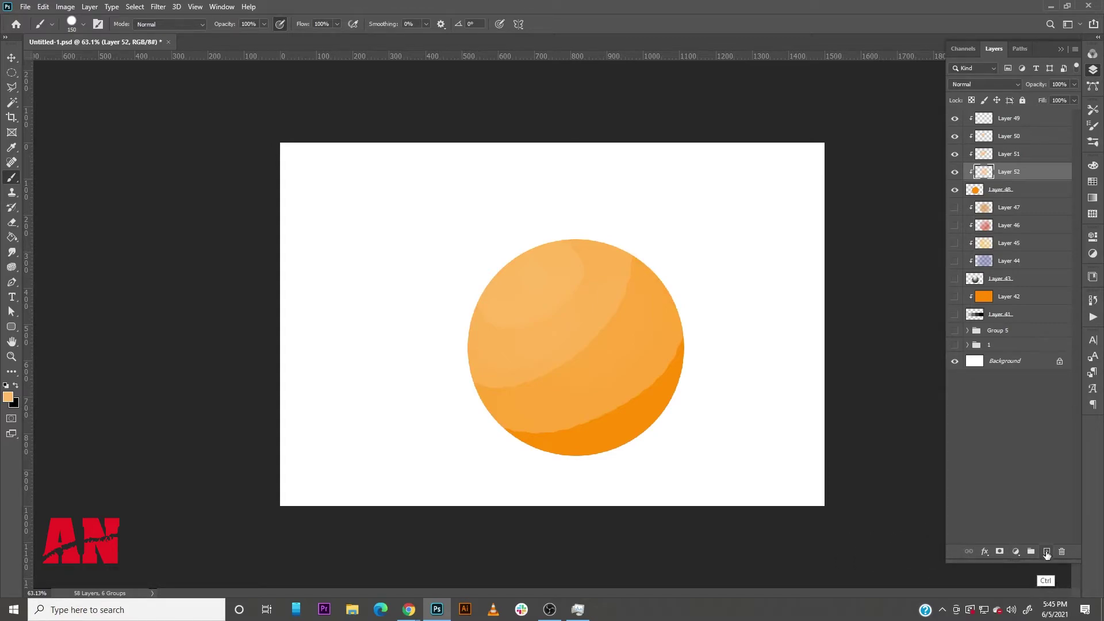
ctrl+click(1047, 552)
mouse_move(489, 402)
mouse_down()
mouse_move(585, 424)
mouse_move(673, 368)
mouse_move(624, 293)
mouse_move(653, 342)
mouse_move(648, 316)
mouse_move(560, 393)
mouse_up()
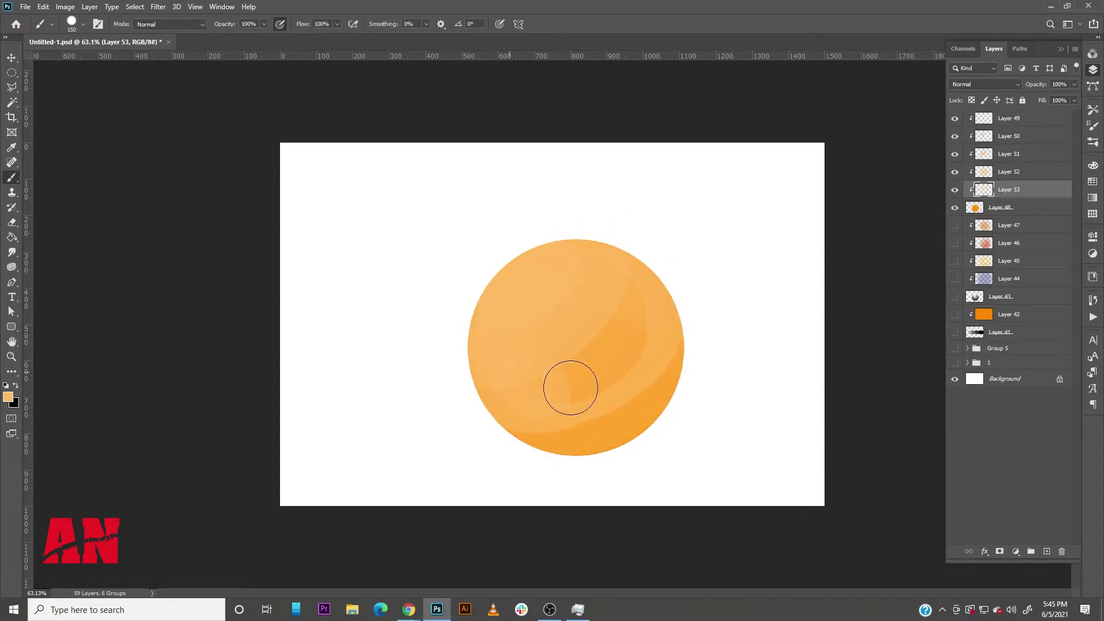
key(ctrl+z)
key(ctrl+z)
key(ctrl+z)
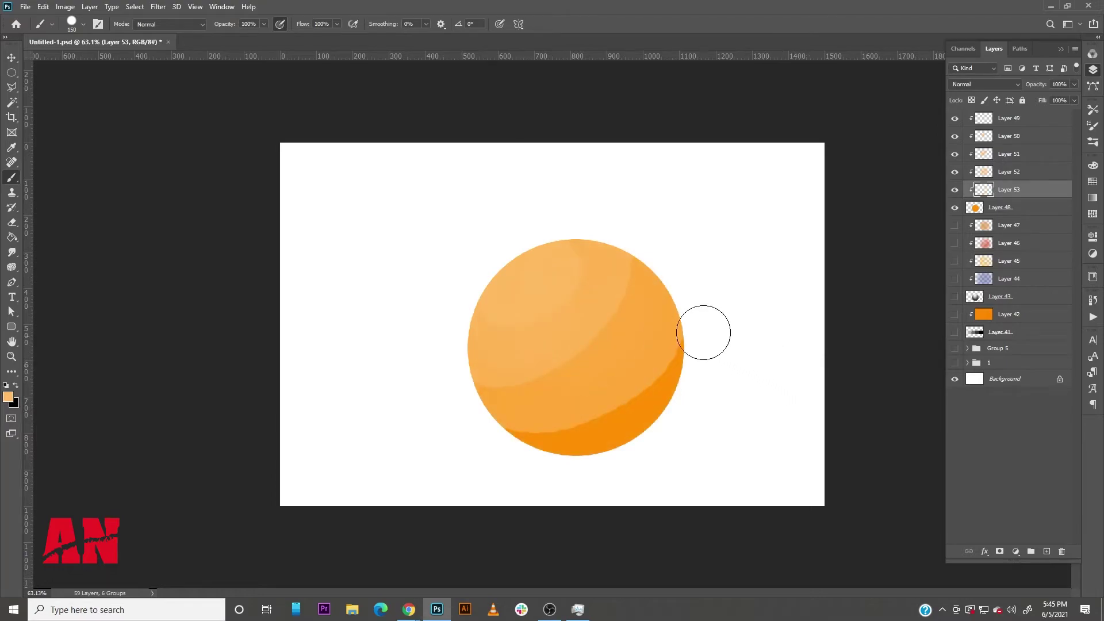
Step: Paint light orange over nearly the whole circle, leaving a thin darker rim along its lower right, and dismiss the voice assistant popup
mouse_move(493, 387)
mouse_down()
mouse_move(581, 425)
mouse_move(672, 351)
mouse_move(648, 266)
mouse_up()
mouse_move(557, 265)
mouse_down()
mouse_move(570, 378)
mouse_move(661, 306)
mouse_move(527, 340)
mouse_move(620, 356)
mouse_move(573, 314)
mouse_move(616, 312)
mouse_move(525, 435)
mouse_up()
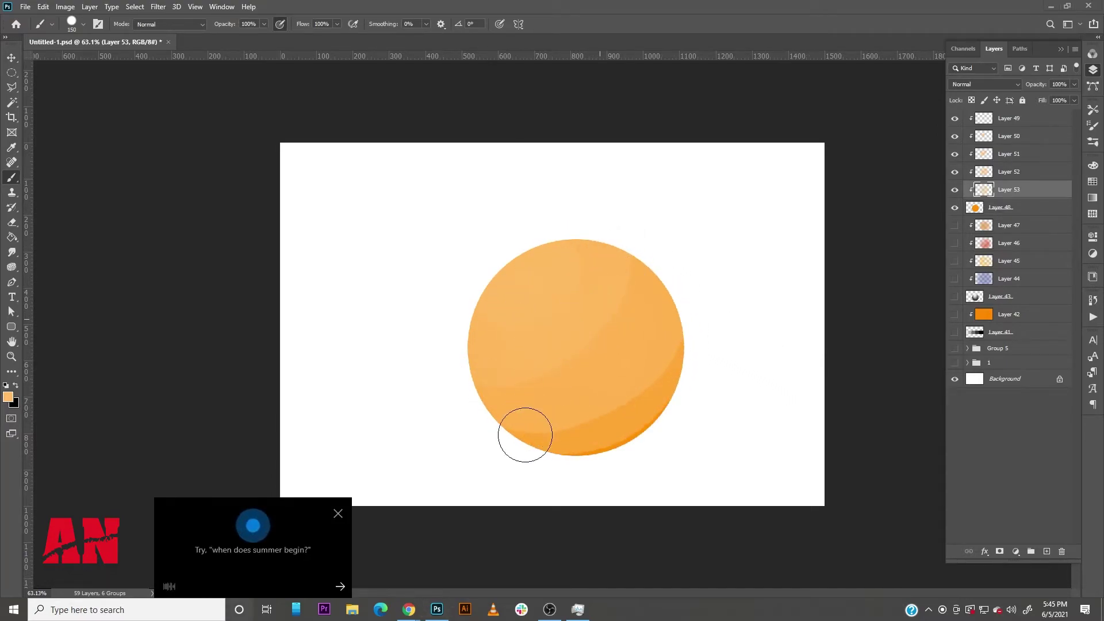
click(338, 513)
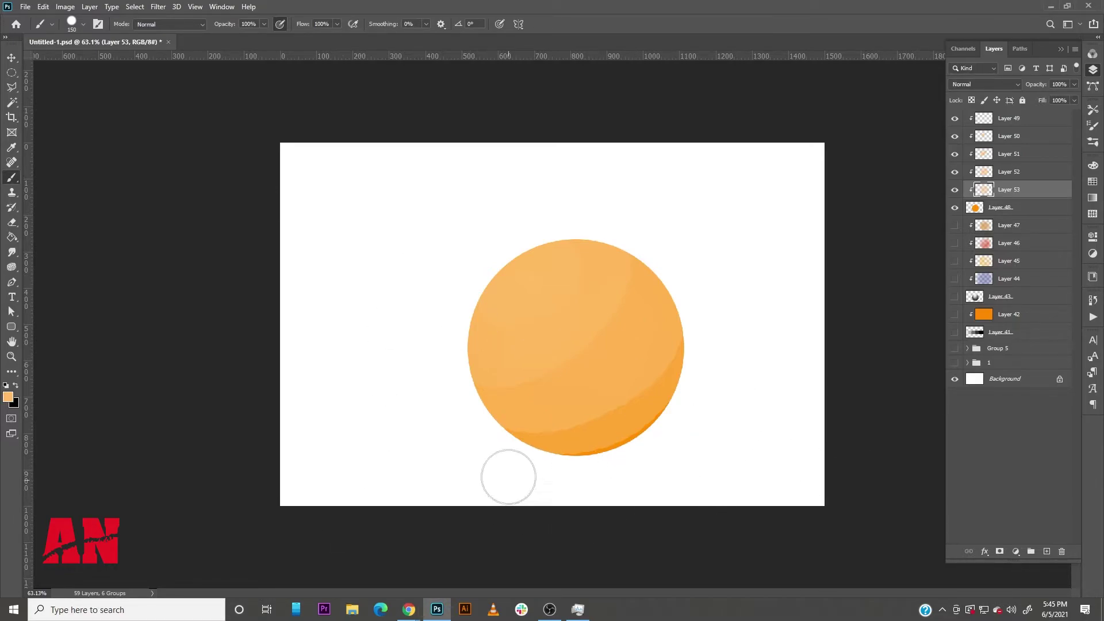
Step: Lower the band layers' opacity to about 67% for Layer 53, about 61% for Layer 52 and 72% for Layer 51
click(1073, 84)
click(1056, 99)
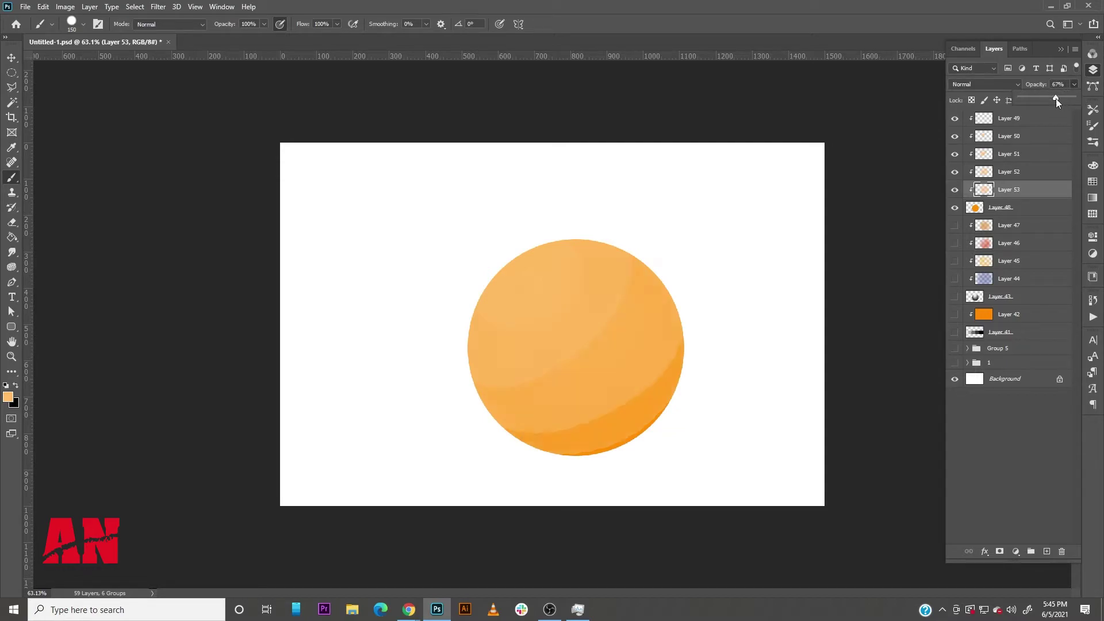
click(1016, 172)
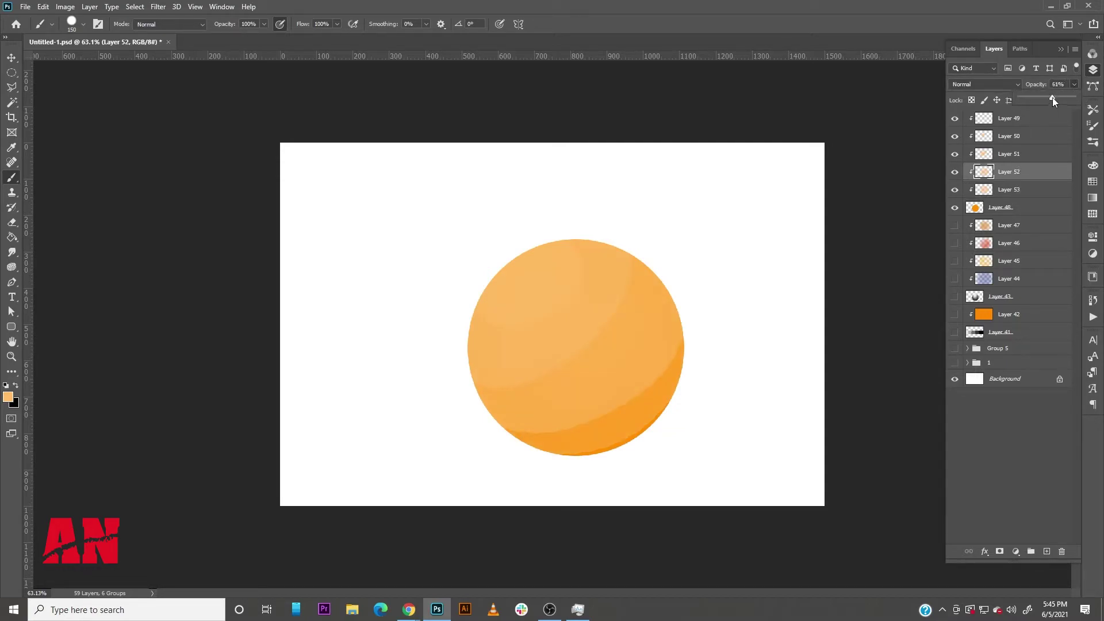
click(1026, 156)
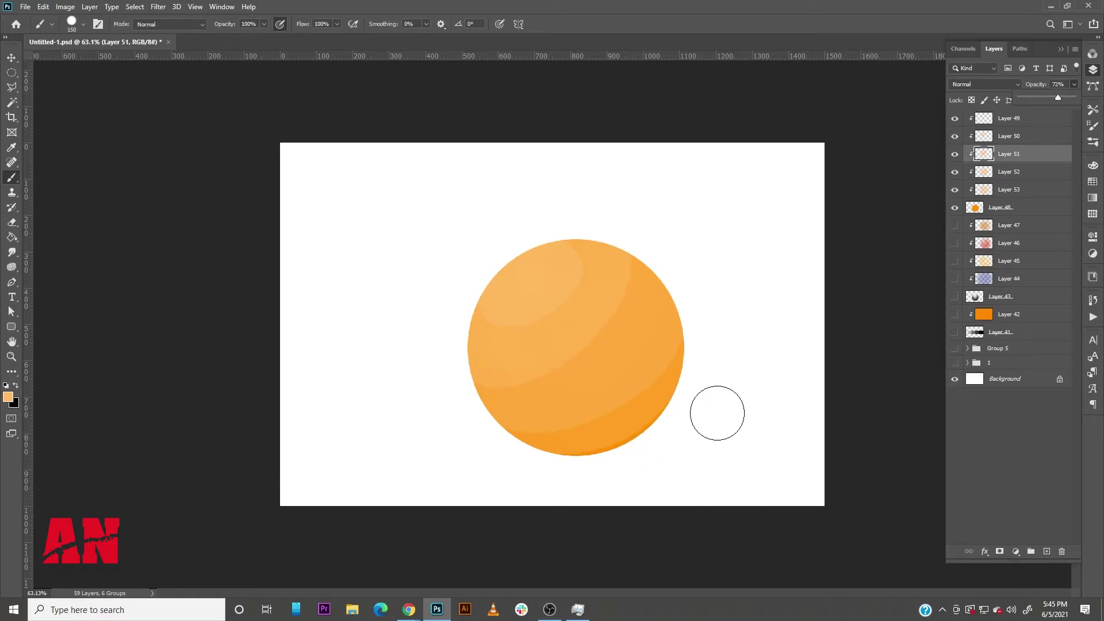
Step: Add a new unclipped layer above all the band layers and switch to black with a small brush
scroll(686, 345, up, 3)
scroll(684, 345, up, 2)
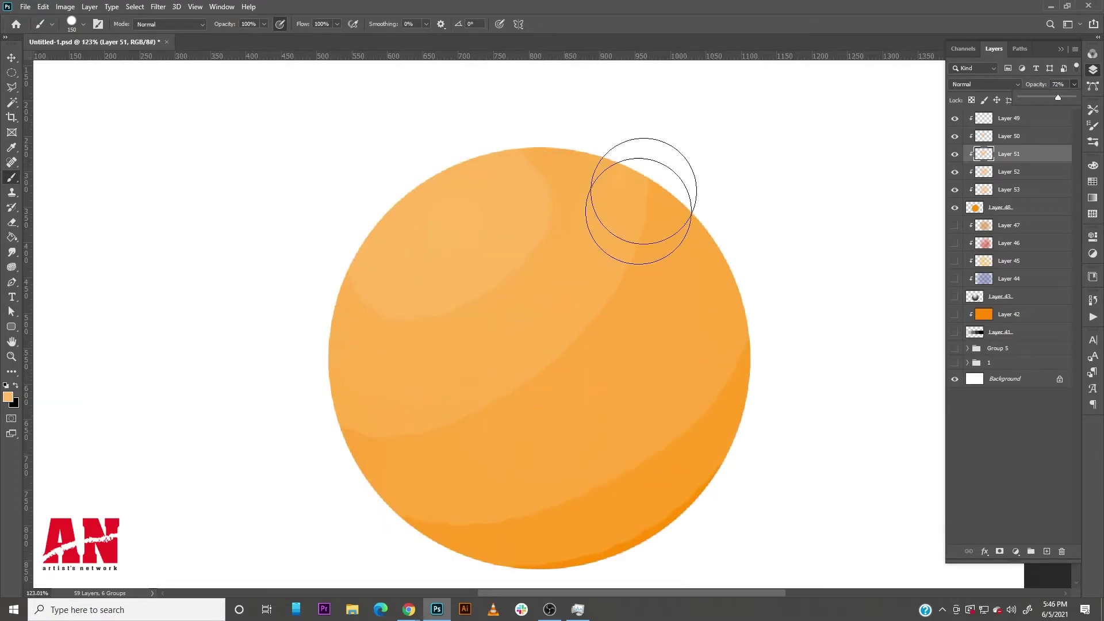
click(1018, 119)
click(1047, 552)
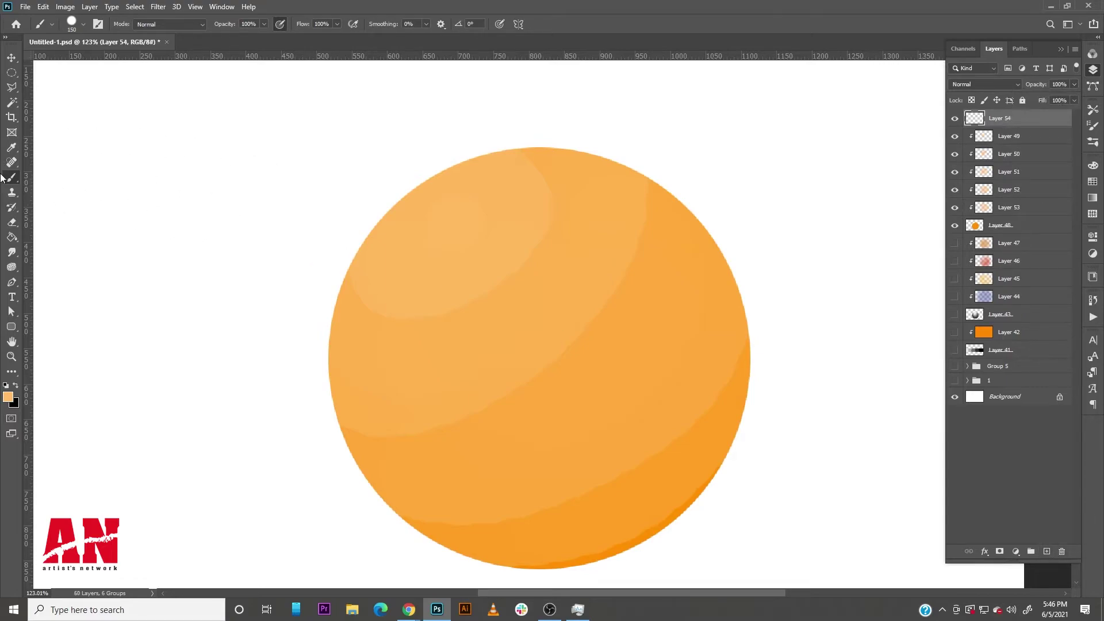
click(17, 386)
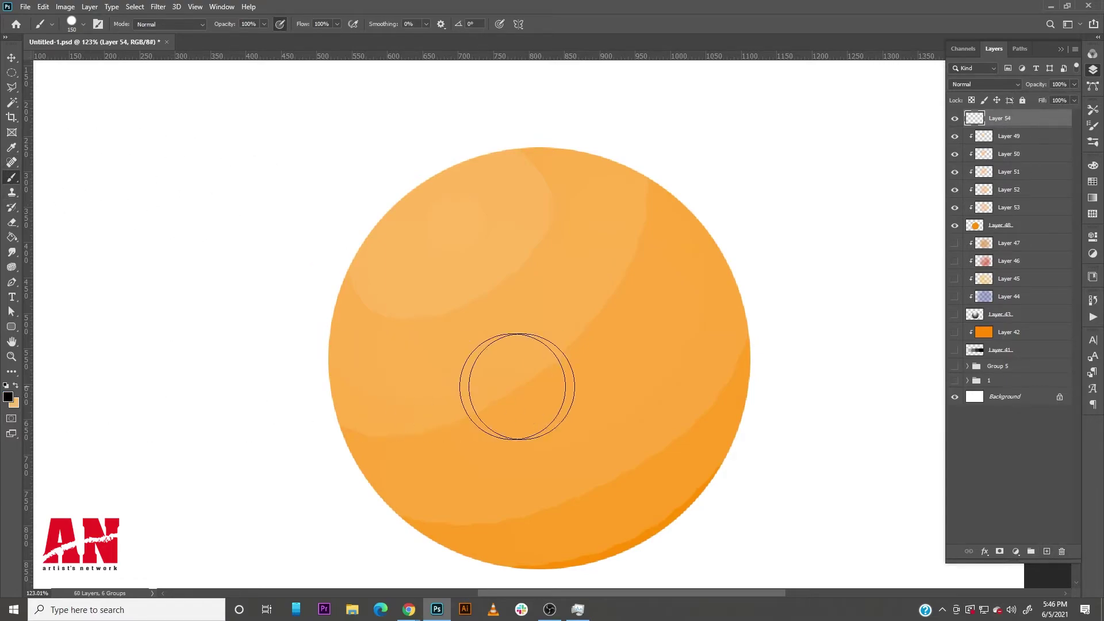
key(bracketleft)
key(bracketleft)
key(bracketleft)
key(bracketleft)
key(bracketleft)
key(bracketleft)
key(bracketleft)
key(bracketleft)
key(bracketleft)
key(bracketleft)
key(bracketleft)
key(bracketleft)
key(bracketleft)
key(bracketleft)
key(bracketleft)
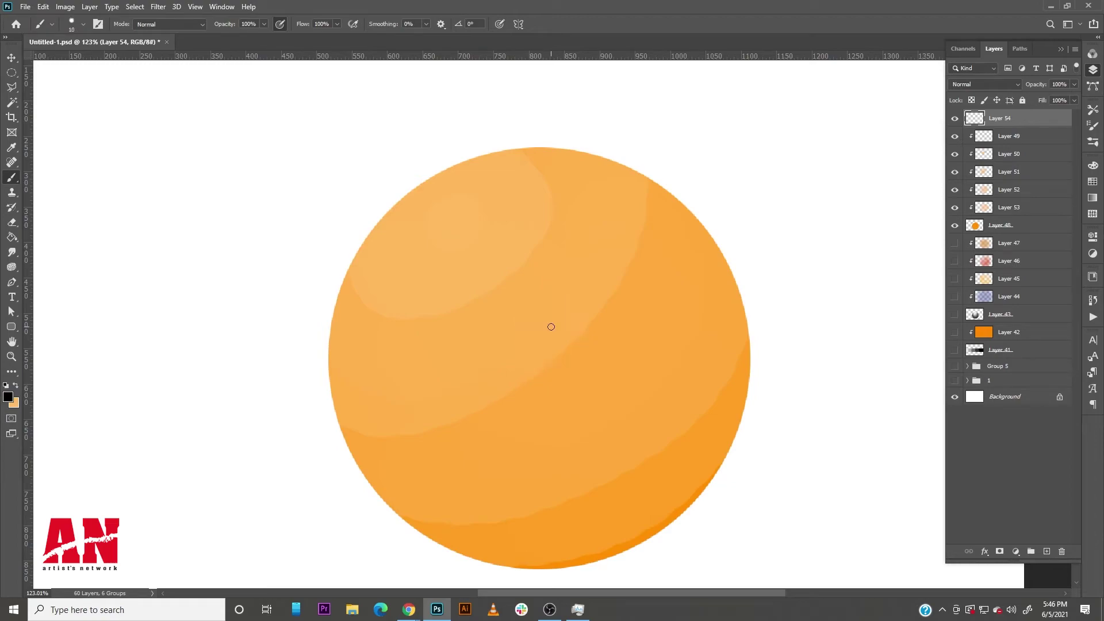
Step: Draw four curved black arrows across the sphere following the edges of the shading bands
mouse_move(344, 280)
mouse_down()
mouse_move(529, 248)
mouse_move(549, 231)
mouse_move(532, 267)
mouse_up()
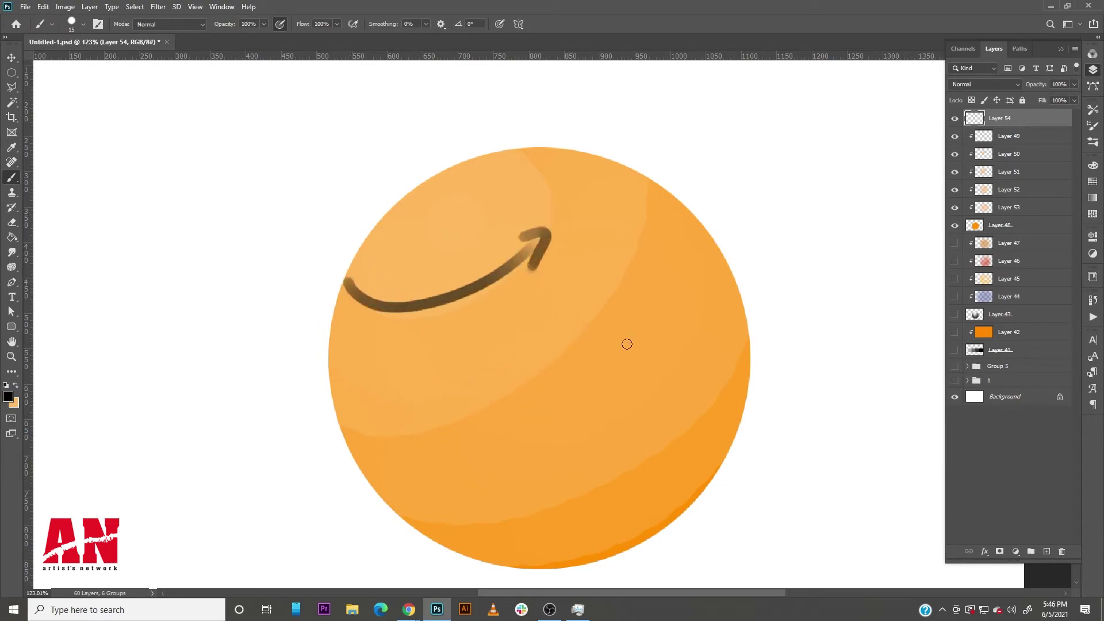
drag(631, 176, 506, 380)
key(ctrl+z)
mouse_move(635, 173)
mouse_down()
mouse_move(561, 359)
mouse_move(594, 352)
mouse_up()
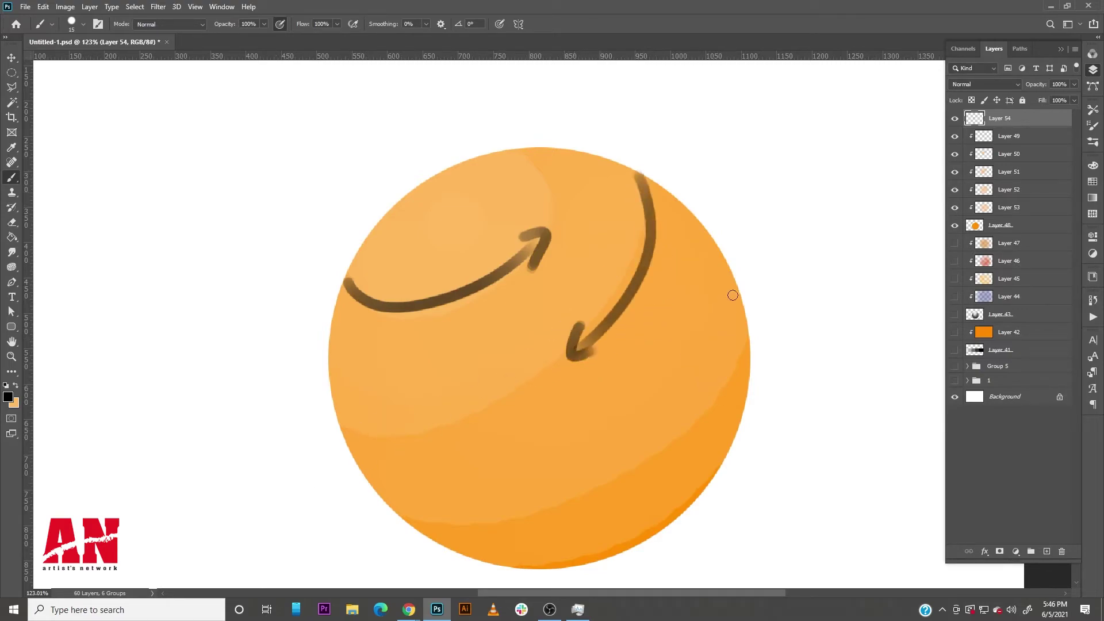
mouse_move(377, 496)
mouse_down()
mouse_move(651, 451)
mouse_move(717, 368)
mouse_move(677, 442)
mouse_up()
mouse_move(749, 408)
mouse_down()
mouse_move(643, 533)
mouse_move(615, 542)
mouse_move(645, 534)
mouse_up()
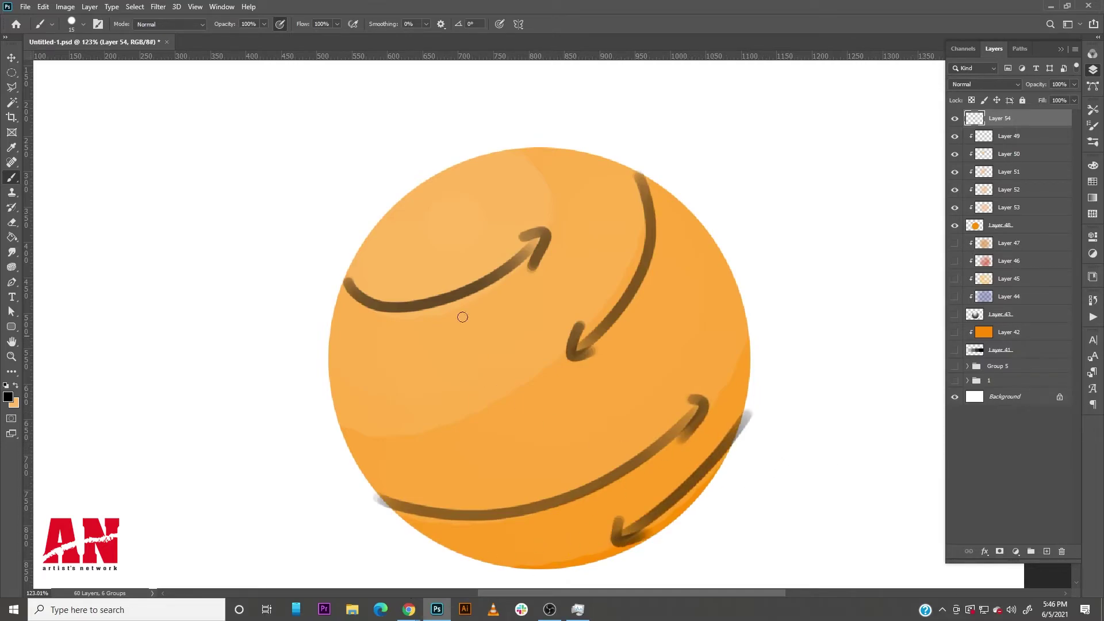
Step: Number the shading bands 1 to 5 from highlight to shadow and write 20 beside the sphere's upper right
drag(447, 210, 499, 263)
drag(524, 340, 552, 344)
drag(570, 387, 586, 401)
drag(588, 390, 595, 415)
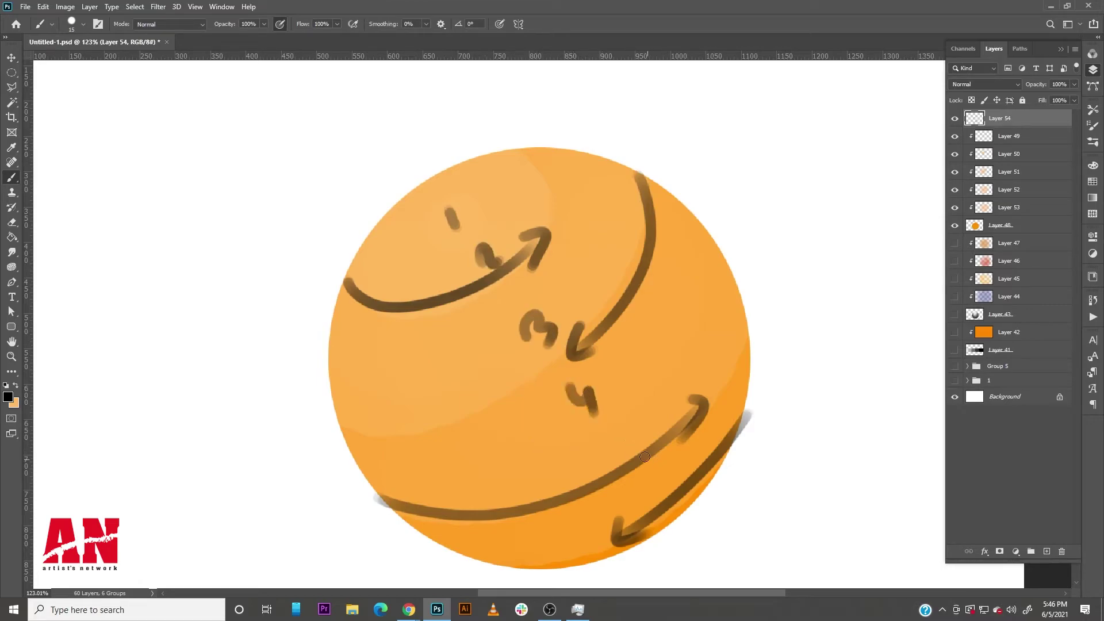
mouse_move(643, 476)
mouse_down()
mouse_move(650, 499)
mouse_move(670, 458)
mouse_up()
mouse_move(772, 201)
mouse_down()
mouse_move(780, 223)
mouse_move(808, 214)
mouse_up()
drag(824, 179, 820, 178)
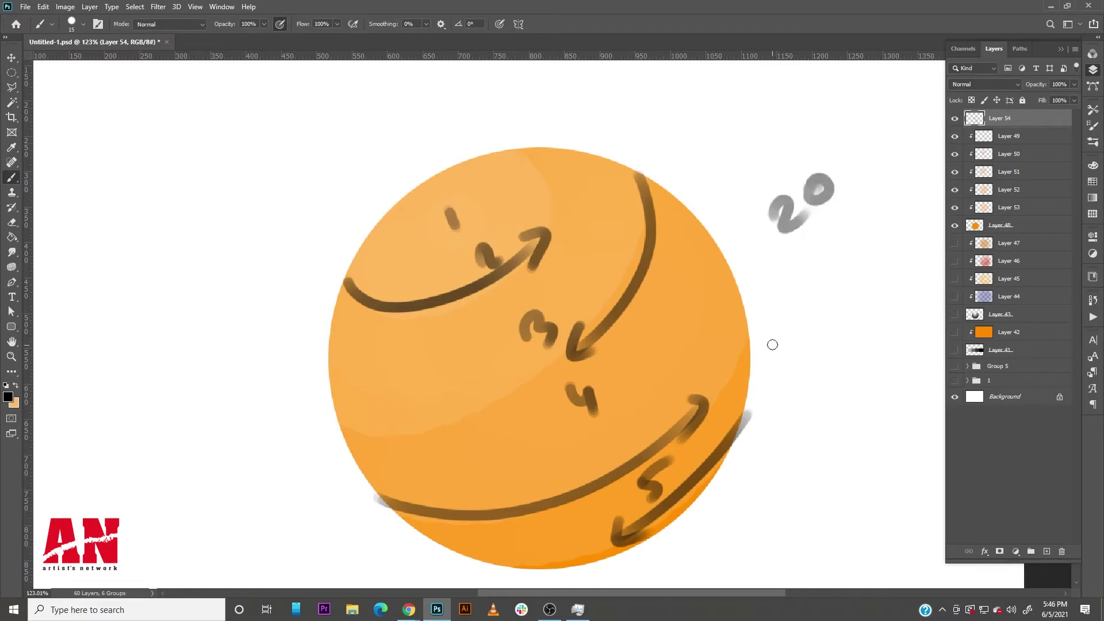
Step: Write 200 and 300 in a column below the 20 beside the sphere and hide the annotation layer
mouse_move(776, 301)
mouse_down()
mouse_move(808, 276)
mouse_move(831, 265)
mouse_up()
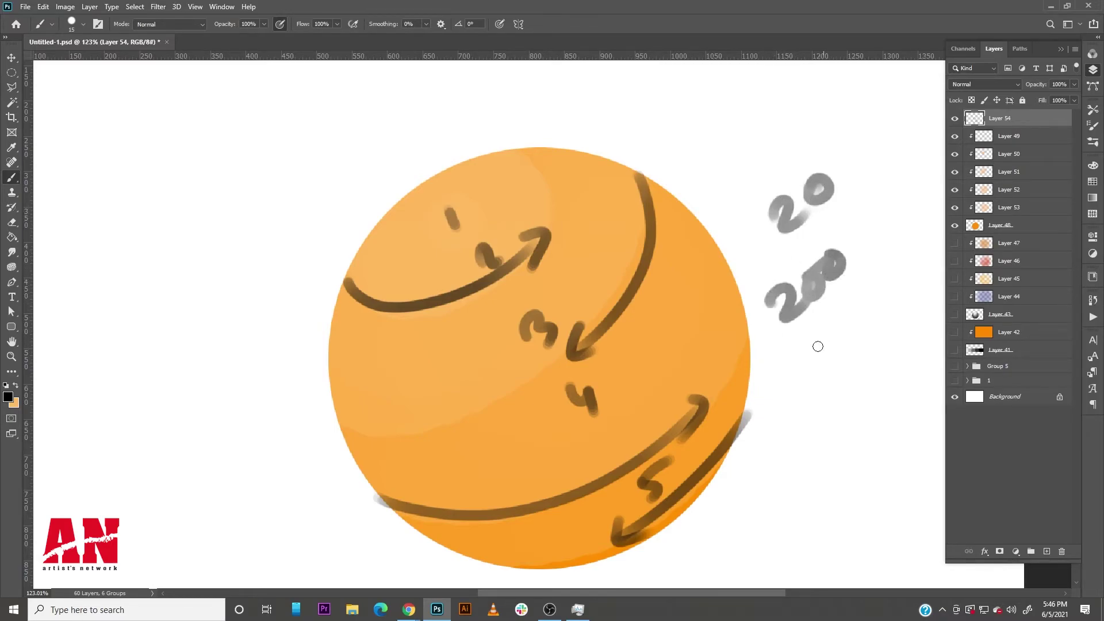
mouse_move(782, 380)
mouse_down()
mouse_move(795, 364)
mouse_move(811, 396)
mouse_up()
drag(833, 348, 824, 368)
mouse_move(856, 323)
mouse_down()
mouse_move(850, 341)
mouse_move(866, 319)
mouse_up()
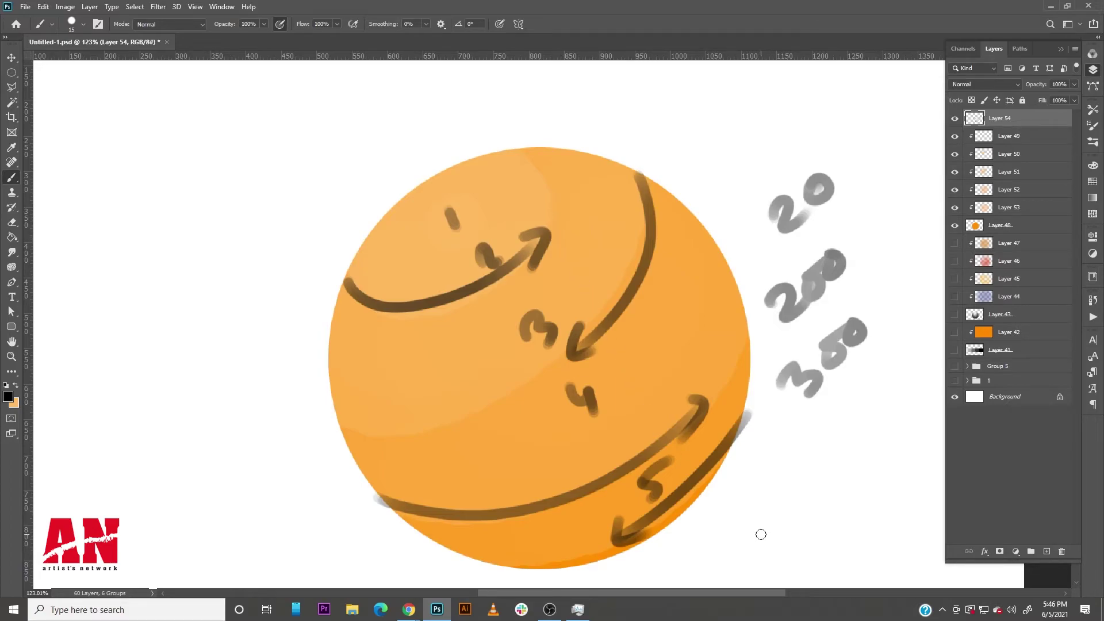
click(954, 118)
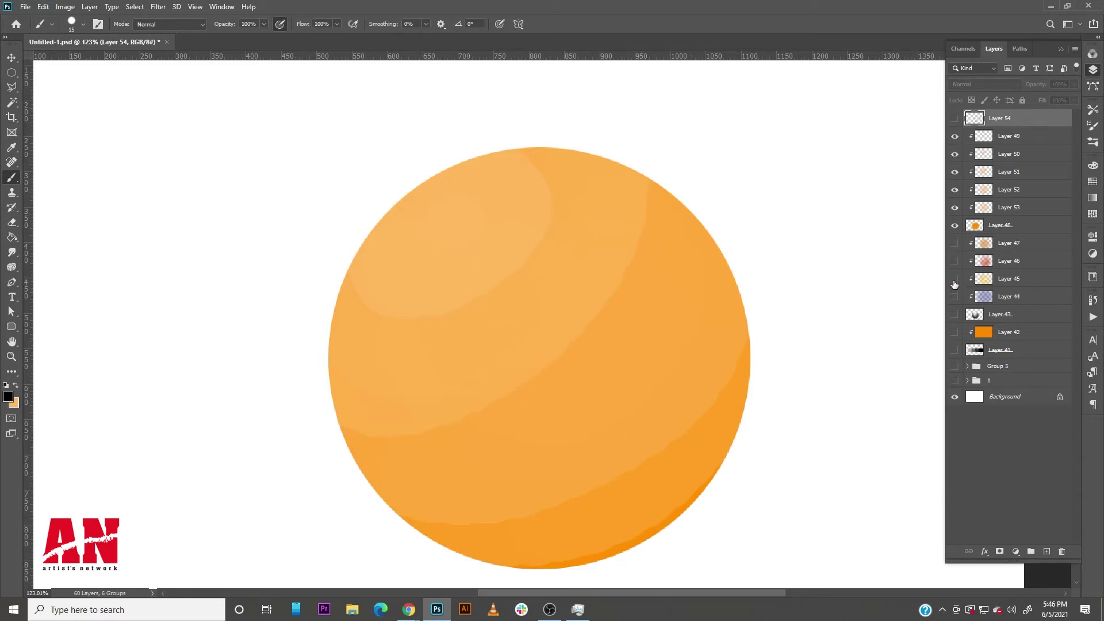
Step: Show Layers 43 to 47 and group the annotation and banded-sphere layers, Layer 54 down to Layer 48
click(956, 315)
drag(954, 297, 952, 242)
shift+click(1048, 231)
key(ctrl+g)
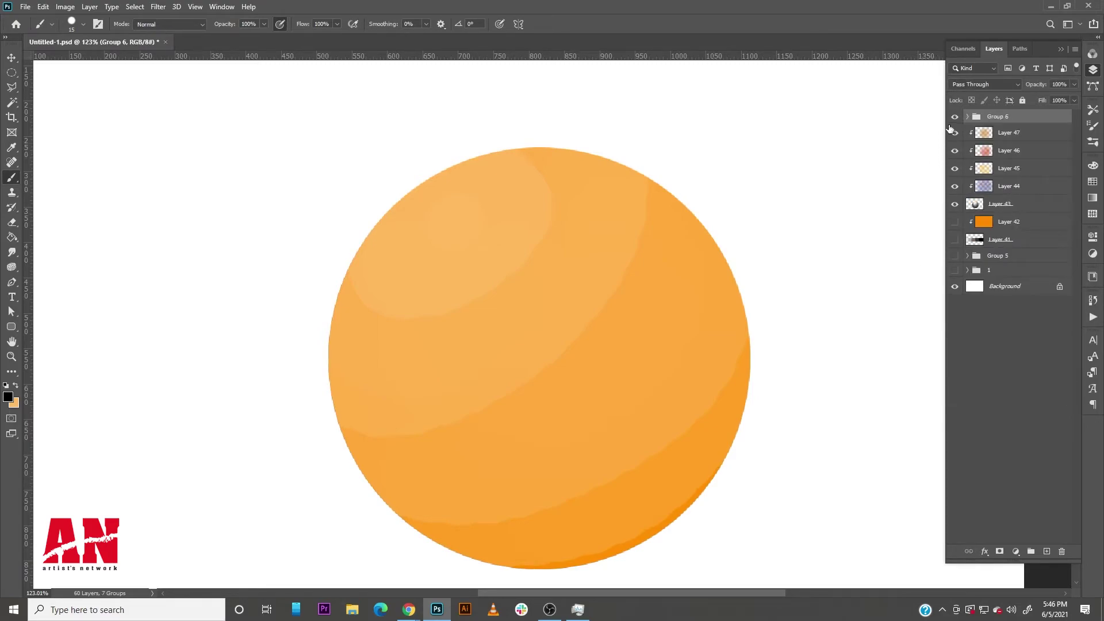
Step: Compare the banded sphere with the smoothly blended sphere by toggling Group 6's visibility
click(955, 117)
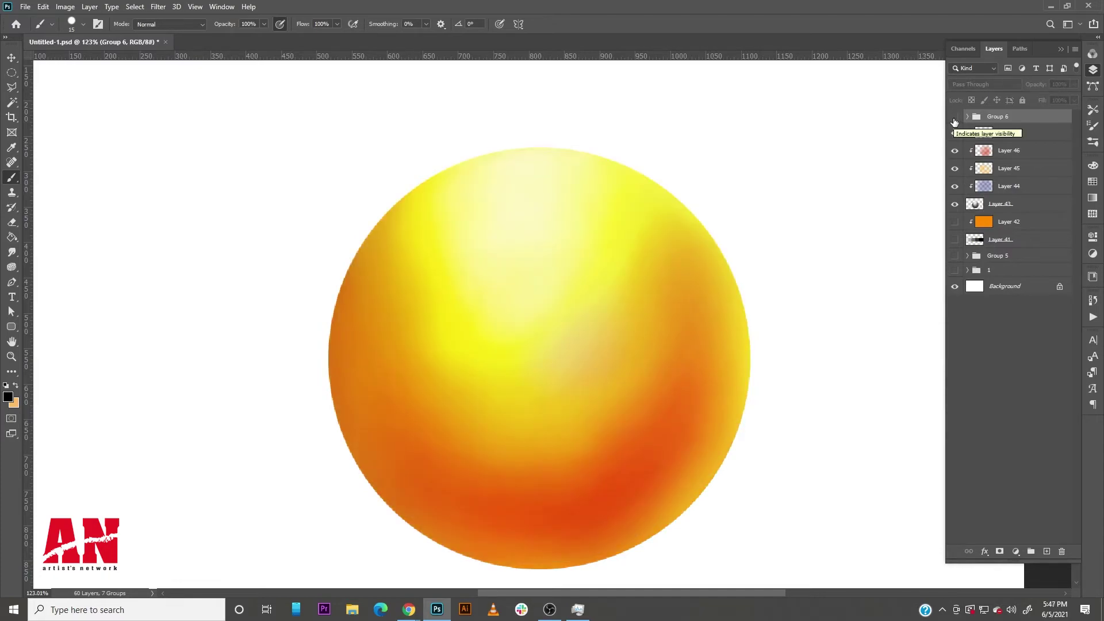
click(954, 118)
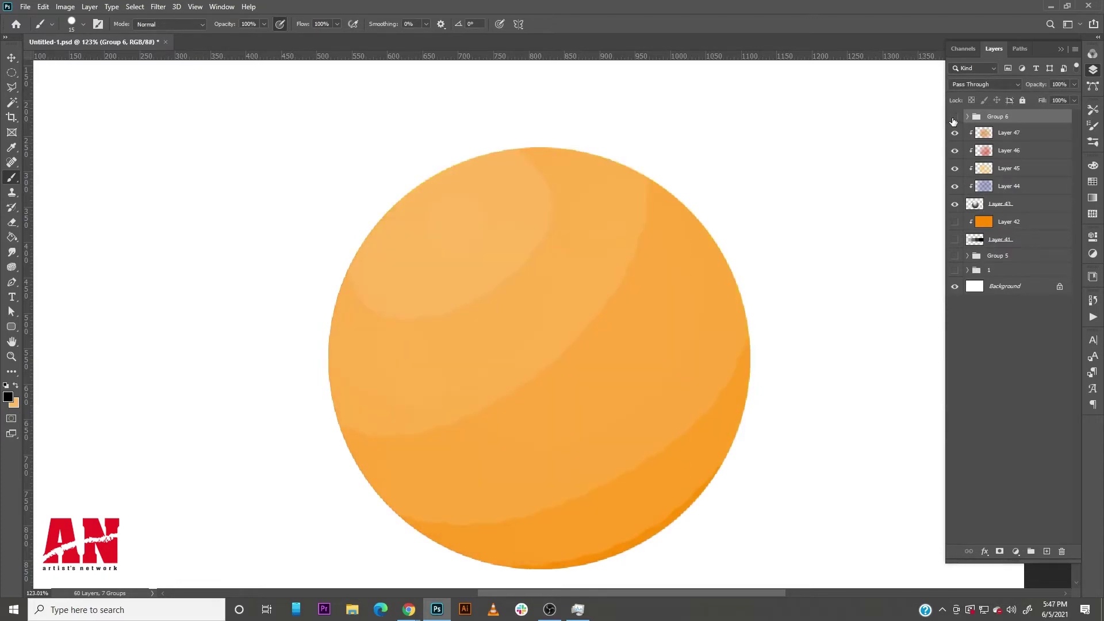
click(954, 117)
click(954, 118)
click(954, 118)
Step: Hide Layers 47, 46, 45 and 43 along with Group 6 to clear the canvas
drag(954, 133, 952, 171)
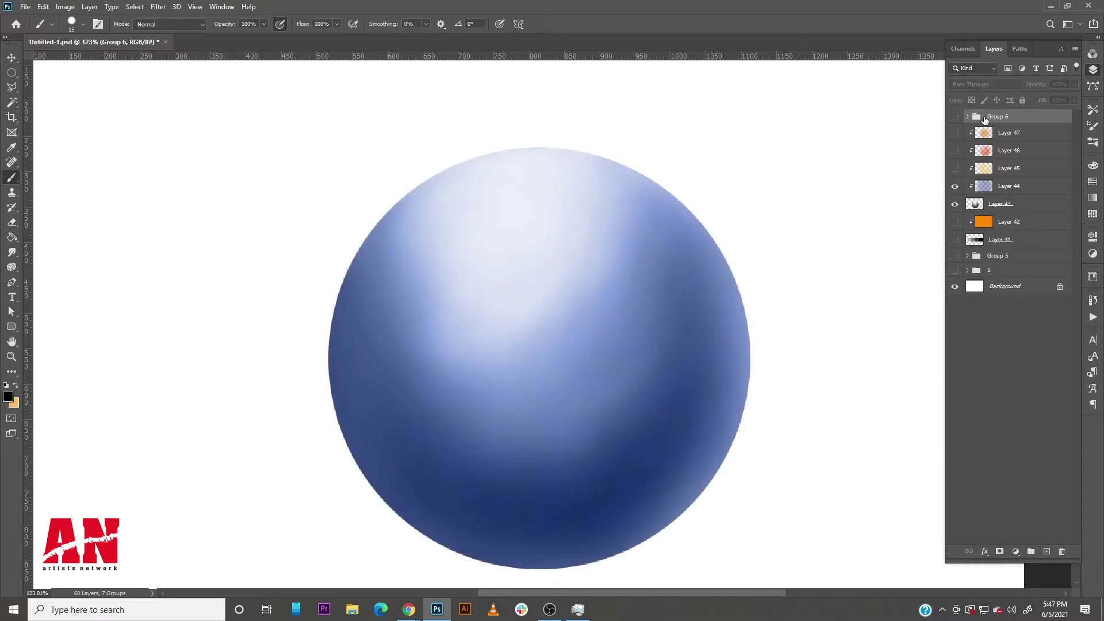
click(954, 204)
click(955, 116)
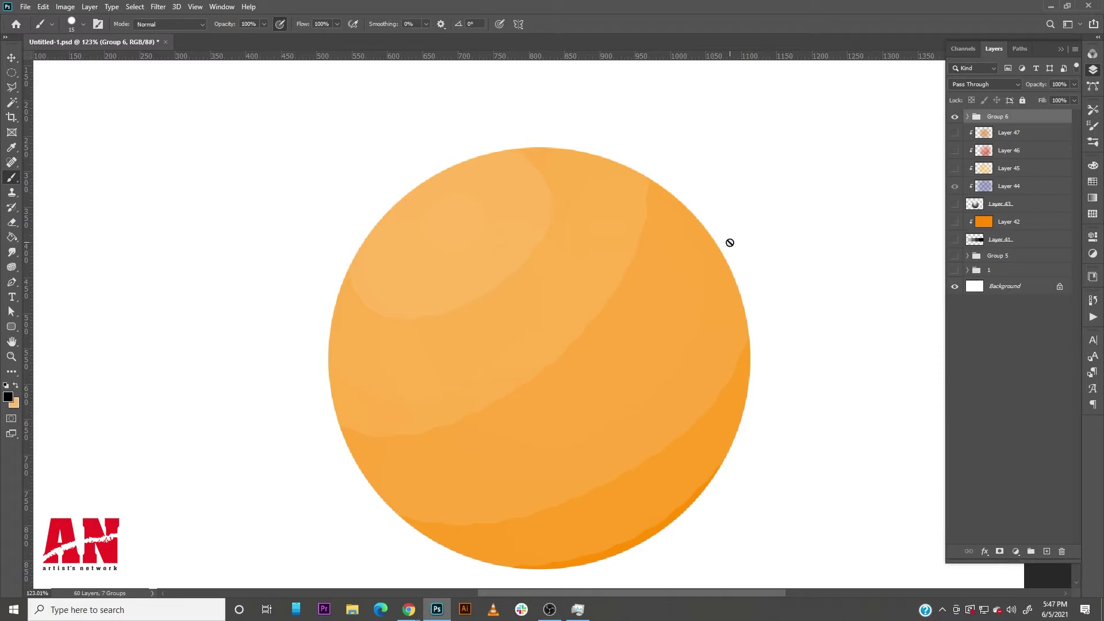
click(955, 117)
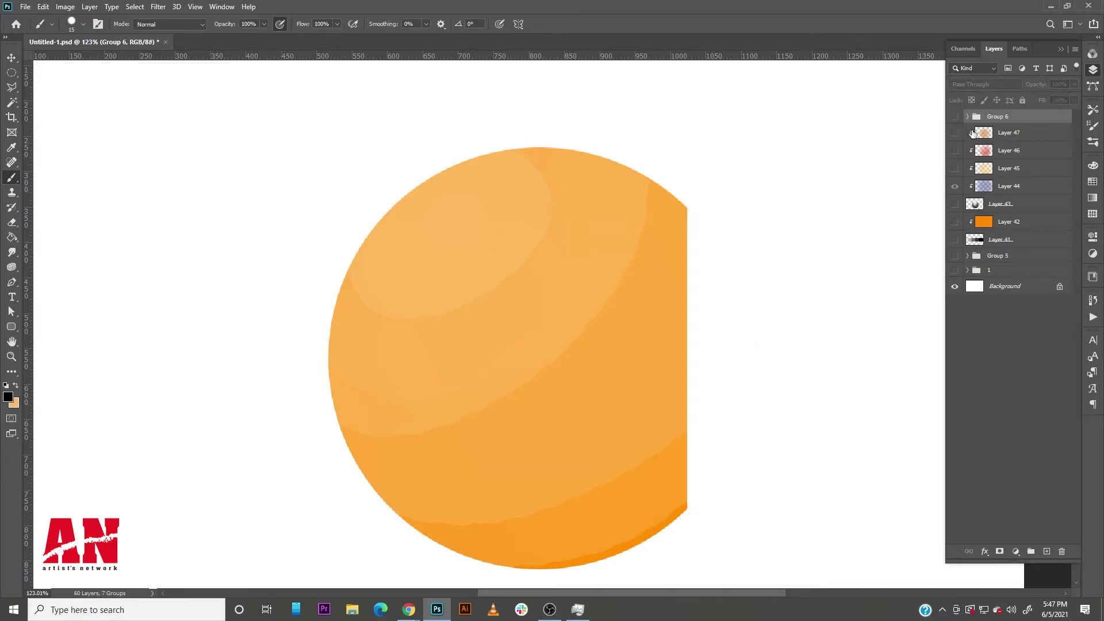
Step: Add a new layer and sketch an egg-shaped head outline with a thin 3 px black brush
click(1047, 552)
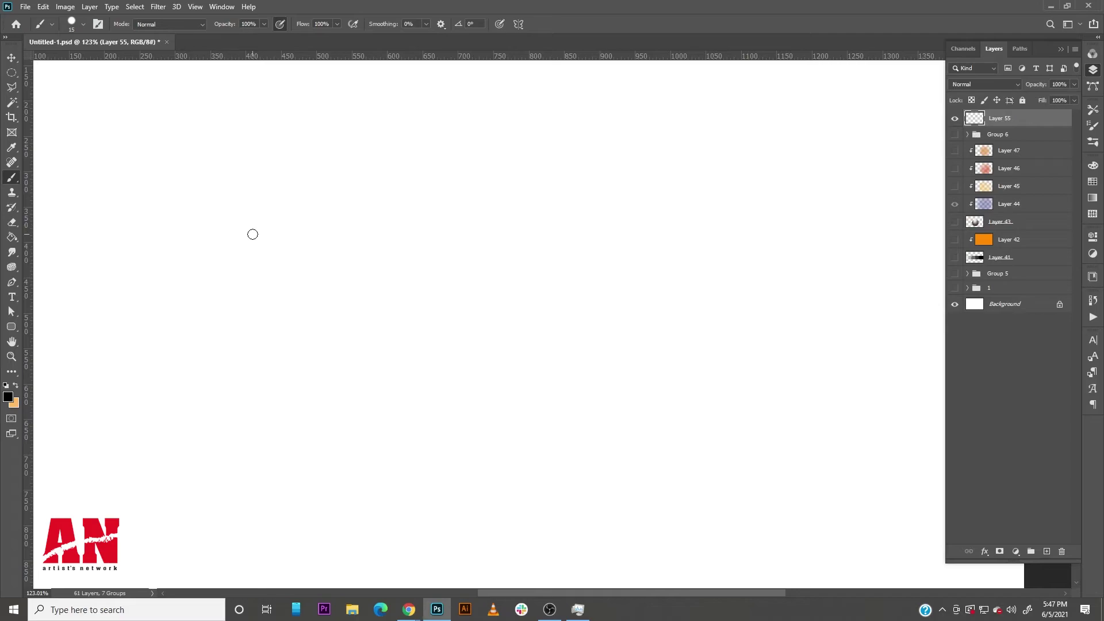
key(bracketleft)
mouse_move(424, 246)
mouse_down()
mouse_move(434, 382)
mouse_move(424, 239)
mouse_up()
key(ctrl+z)
mouse_move(522, 266)
mouse_down()
mouse_move(471, 483)
mouse_move(454, 235)
mouse_up()
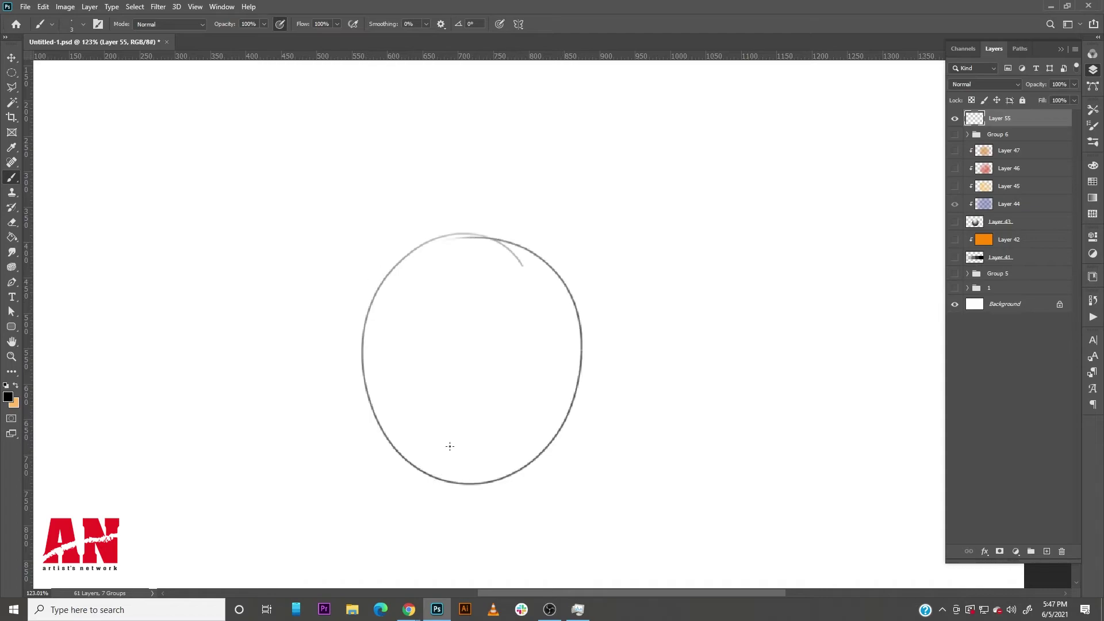
Step: Draw the face inside the head outline: round eyes with pupils, eyebrows, a nose and an open mouth
mouse_move(422, 339)
mouse_down()
mouse_move(421, 362)
mouse_move(408, 353)
mouse_move(491, 323)
mouse_move(504, 350)
mouse_up()
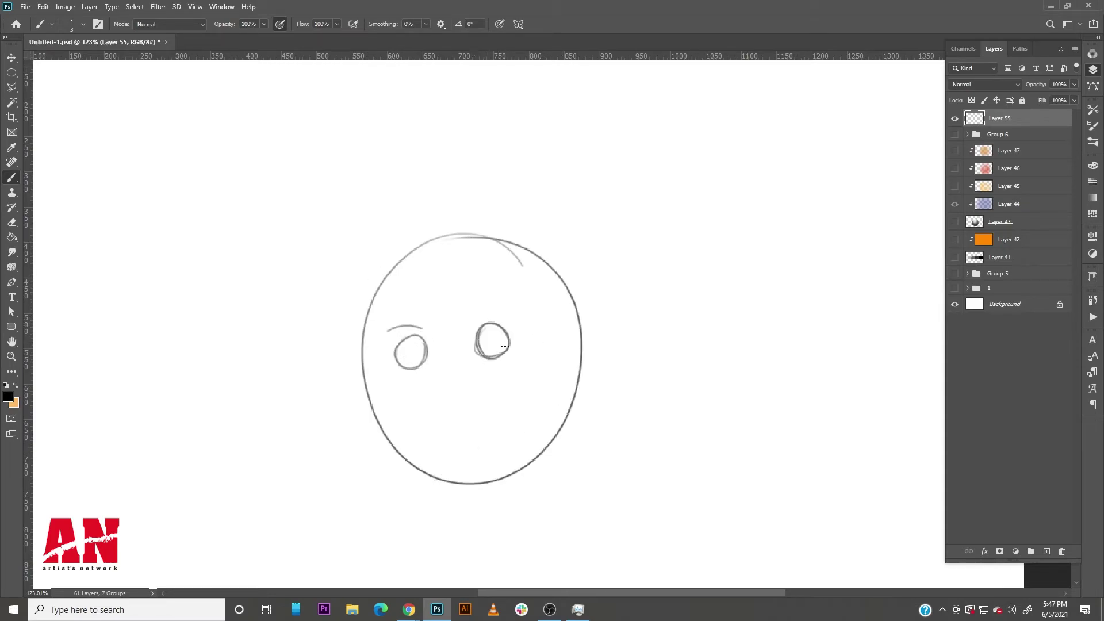
drag(478, 313, 511, 313)
mouse_move(445, 360)
mouse_down()
mouse_move(426, 409)
mouse_move(450, 421)
mouse_up()
mouse_move(431, 450)
mouse_down()
mouse_move(485, 430)
mouse_move(484, 444)
mouse_move(445, 450)
mouse_move(476, 431)
mouse_up()
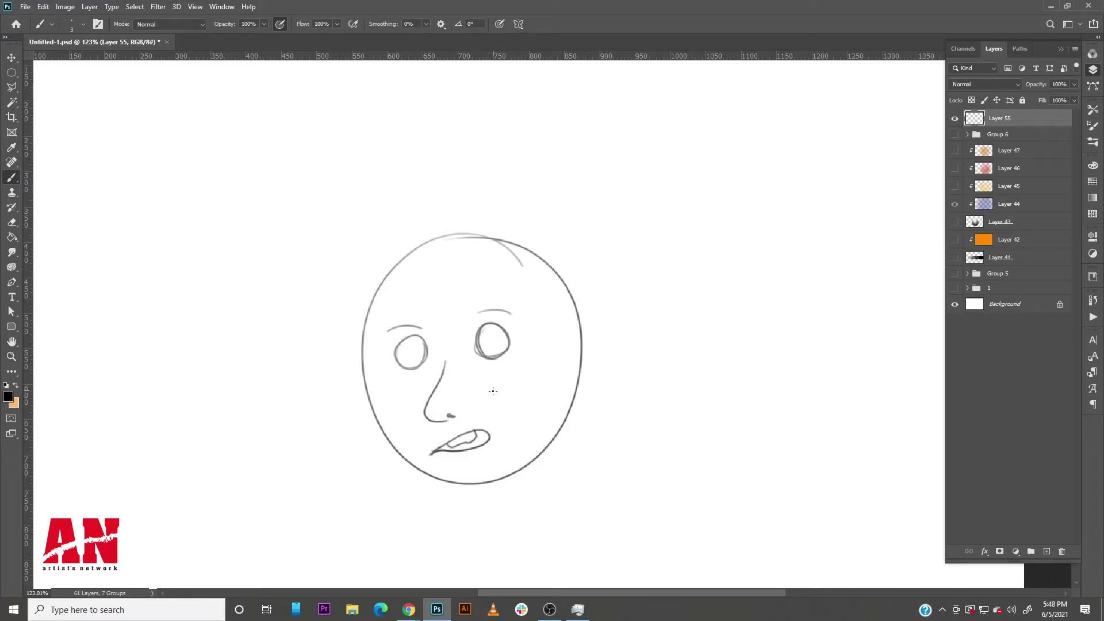
drag(405, 355, 408, 360)
Step: Add a new layer and outline the highlight areas on forehead, eyes, nose, cheeks, chin and face edge in light orange
click(1047, 552)
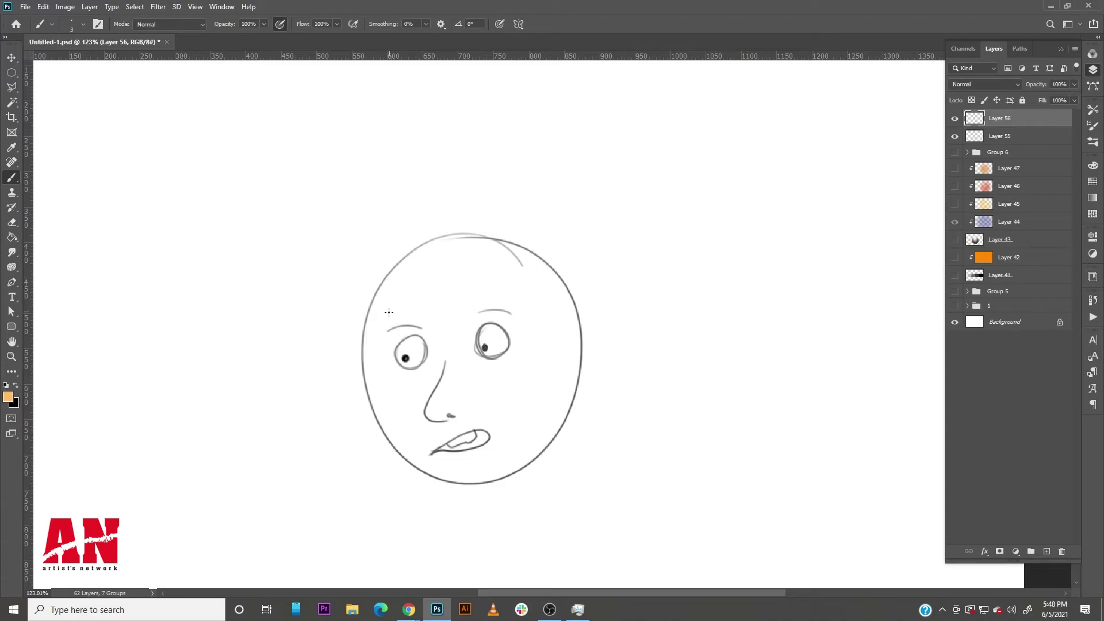
mouse_move(494, 300)
mouse_down()
mouse_move(427, 288)
mouse_move(427, 315)
mouse_up()
drag(435, 400, 429, 414)
drag(401, 344, 394, 356)
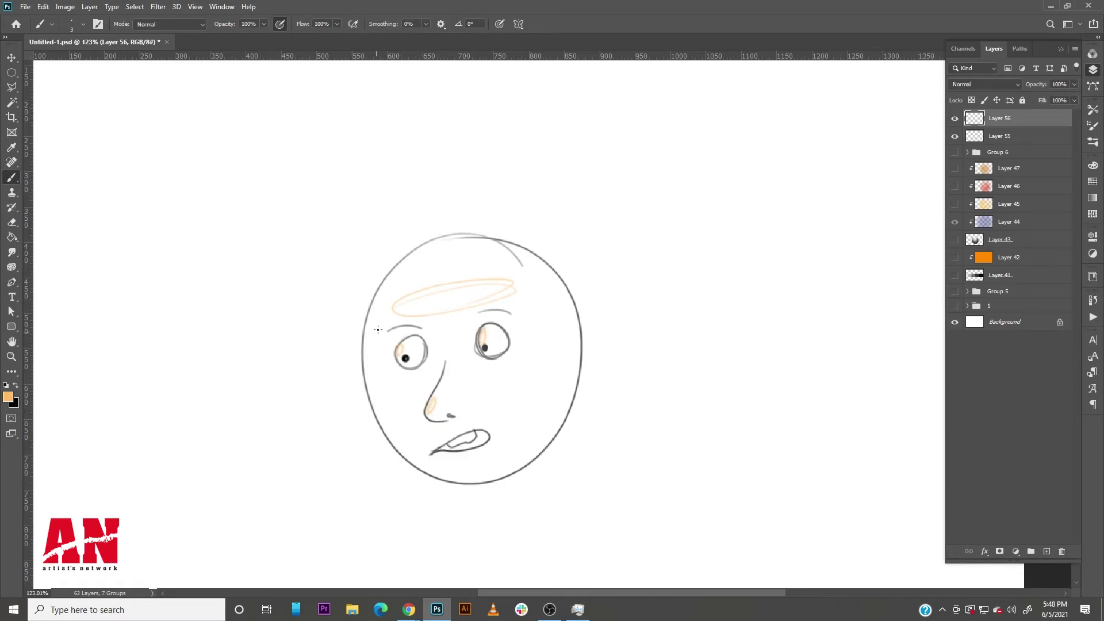
mouse_move(366, 340)
mouse_down()
mouse_move(399, 457)
mouse_move(461, 473)
mouse_up()
mouse_move(508, 395)
mouse_down()
mouse_move(513, 353)
mouse_move(511, 390)
mouse_move(503, 361)
mouse_move(518, 423)
mouse_move(518, 354)
mouse_up()
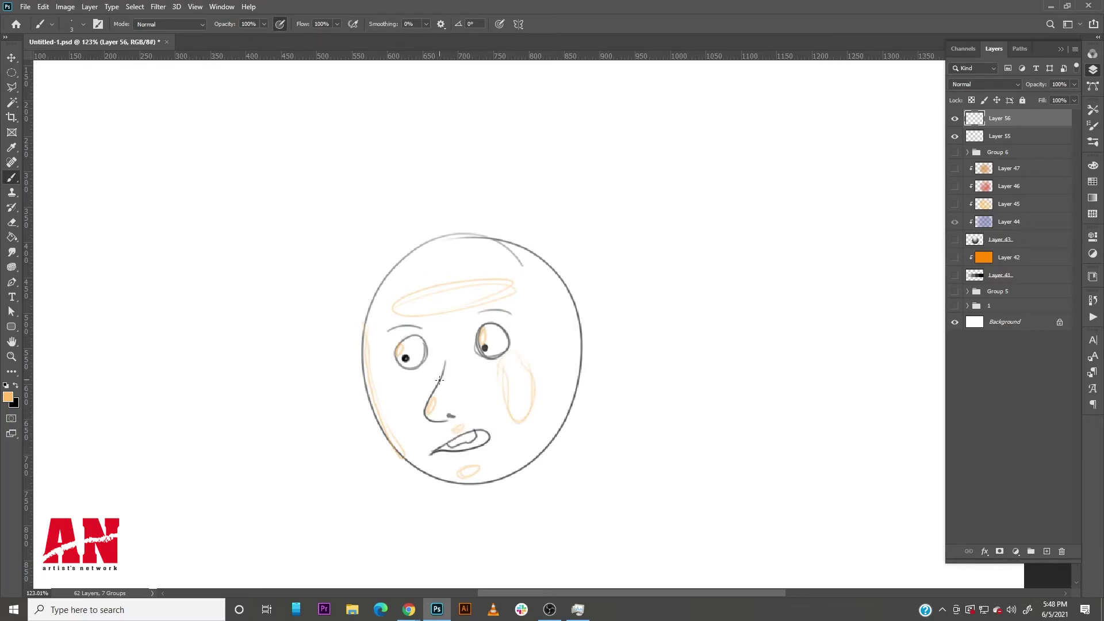
drag(448, 358, 438, 390)
Step: Add a new layer above the highlight outlines and set the foreground colour to dark red
click(1046, 553)
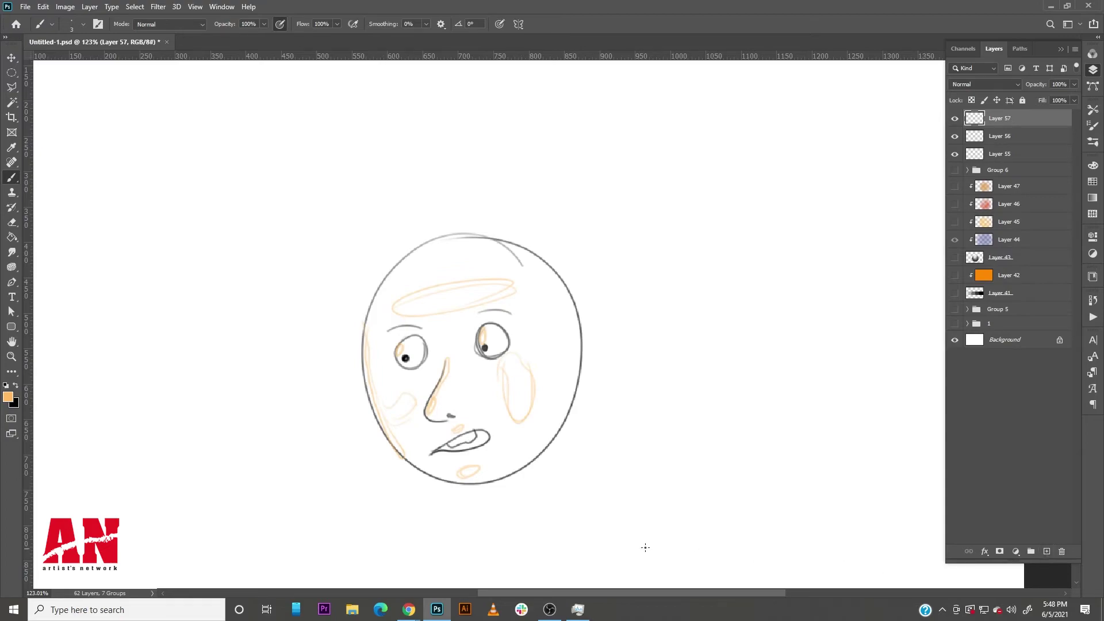
click(16, 387)
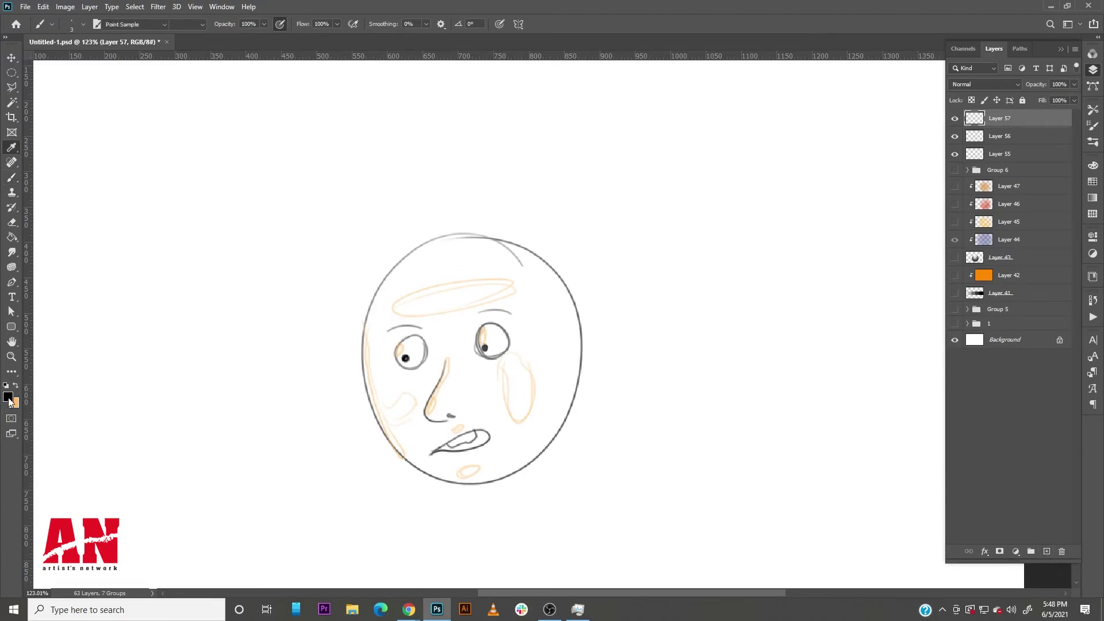
click(8, 397)
click(502, 315)
click(620, 271)
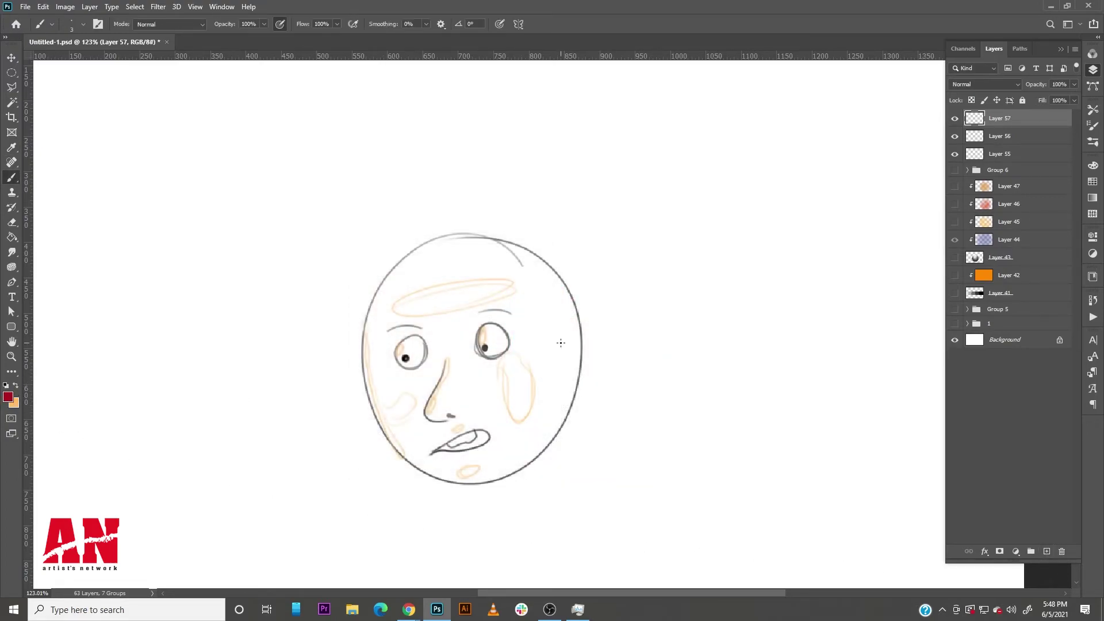
Step: Outline the shadow areas around the eyes, beside the nose and under the mouth in dark red, hatching the one along the head's right edge
mouse_move(545, 274)
mouse_down()
mouse_move(564, 308)
mouse_move(566, 350)
mouse_move(538, 458)
mouse_up()
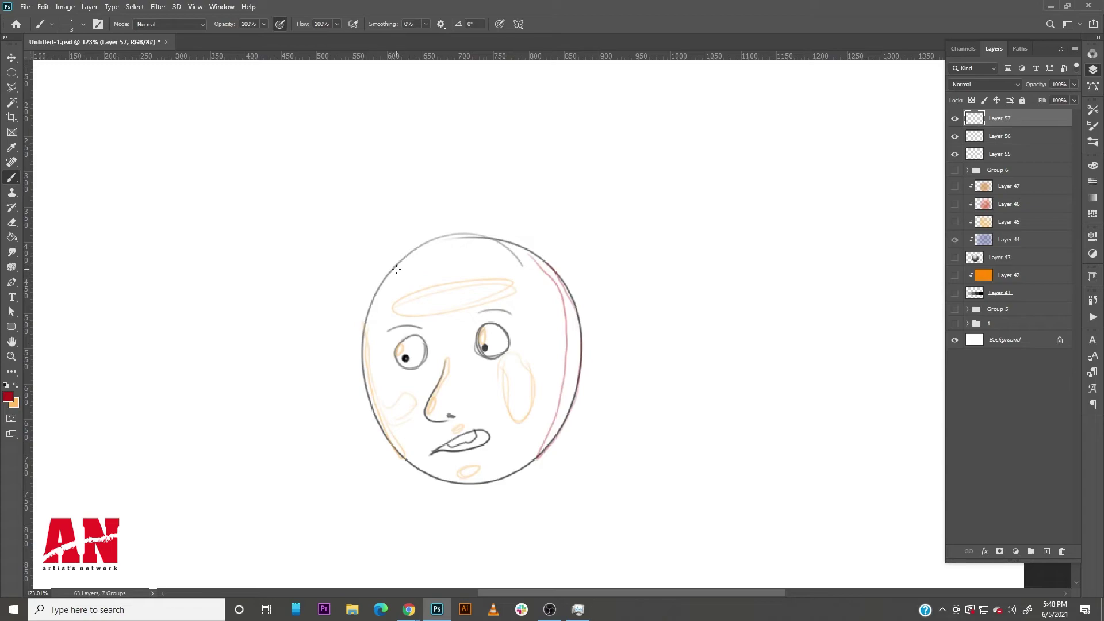
mouse_move(391, 357)
mouse_down()
mouse_move(409, 379)
mouse_move(392, 355)
mouse_move(429, 366)
mouse_move(431, 351)
mouse_move(488, 368)
mouse_move(473, 345)
mouse_move(480, 322)
mouse_move(504, 321)
mouse_move(480, 333)
mouse_move(491, 341)
mouse_move(499, 330)
mouse_move(501, 349)
mouse_move(496, 326)
mouse_up()
key(ctrl+z)
mouse_move(418, 337)
mouse_down()
mouse_move(426, 361)
mouse_move(417, 334)
mouse_up()
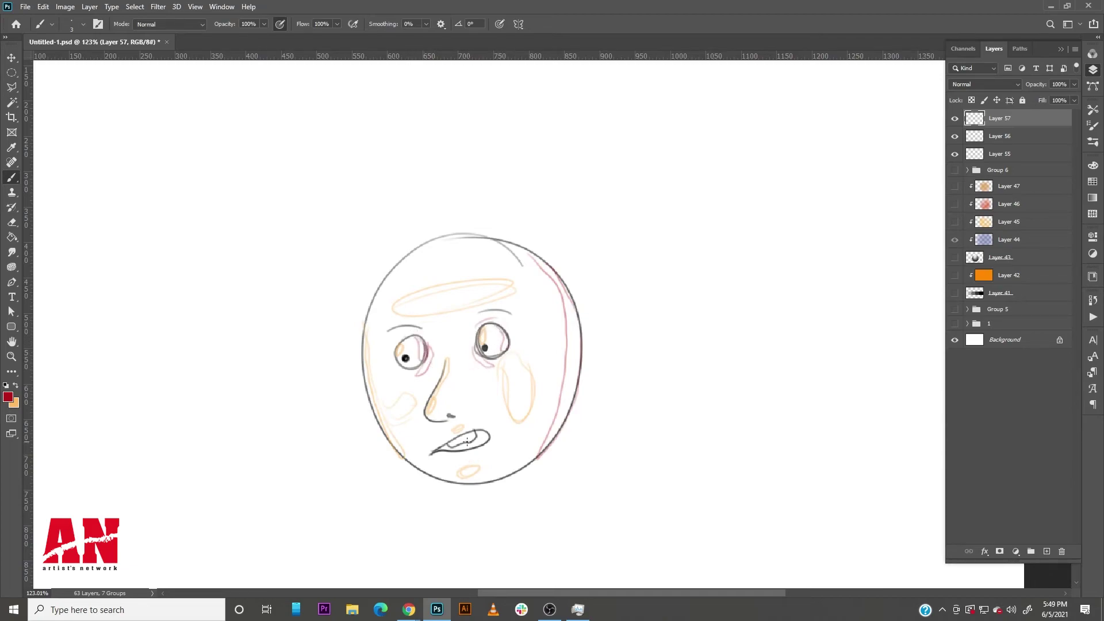
mouse_move(453, 402)
mouse_down()
mouse_move(464, 409)
mouse_move(456, 404)
mouse_up()
drag(462, 462, 480, 453)
mouse_move(559, 282)
mouse_down()
mouse_move(574, 301)
mouse_move(576, 373)
mouse_move(563, 387)
mouse_move(571, 410)
mouse_move(544, 454)
mouse_up()
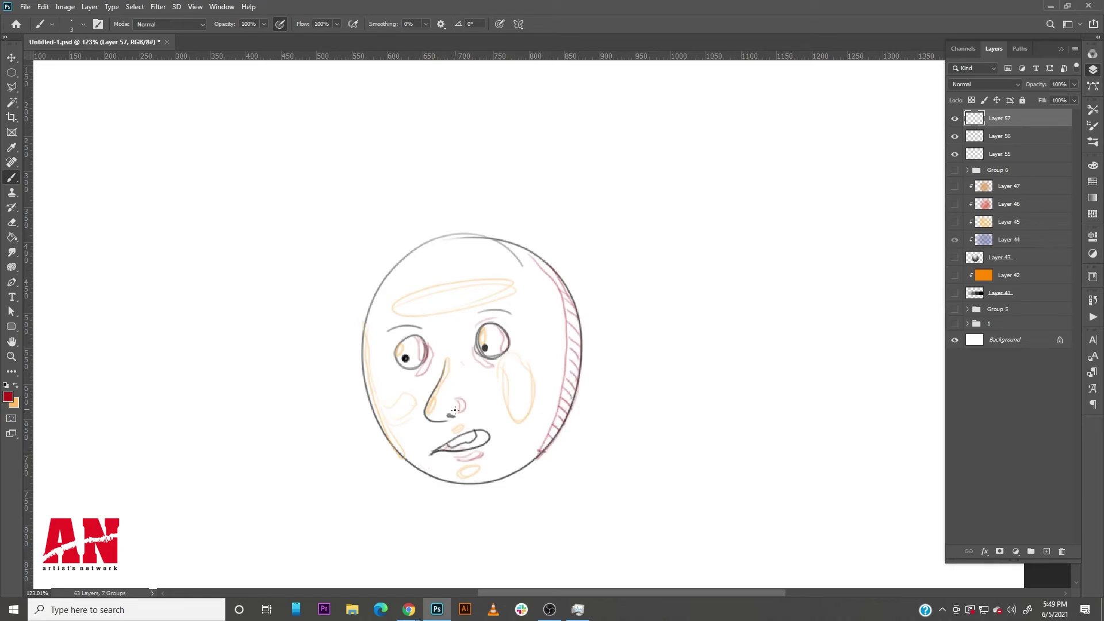
Step: Hatch the forehead highlight in light orange on Layer 56 and add a new layer above Layer 57
click(978, 138)
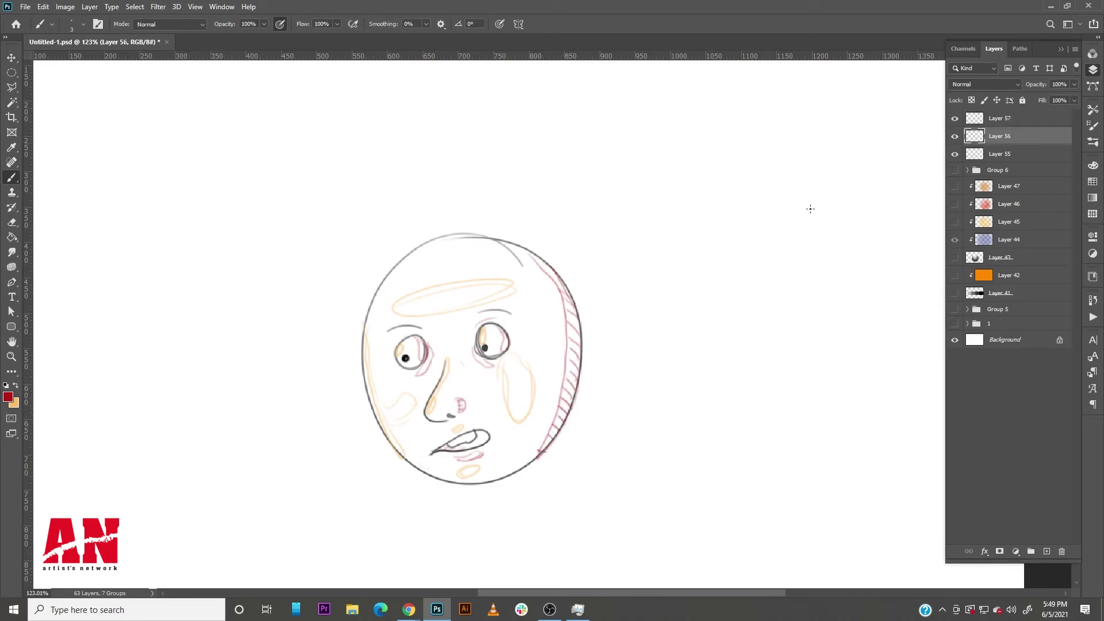
click(16, 385)
drag(448, 294, 512, 284)
click(997, 121)
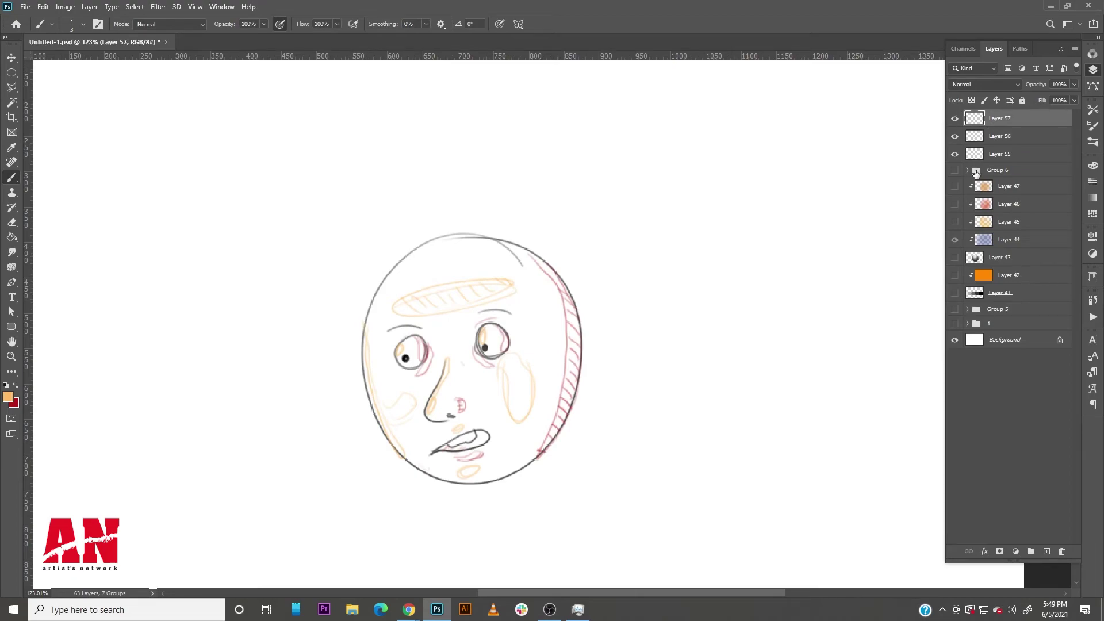
click(1047, 553)
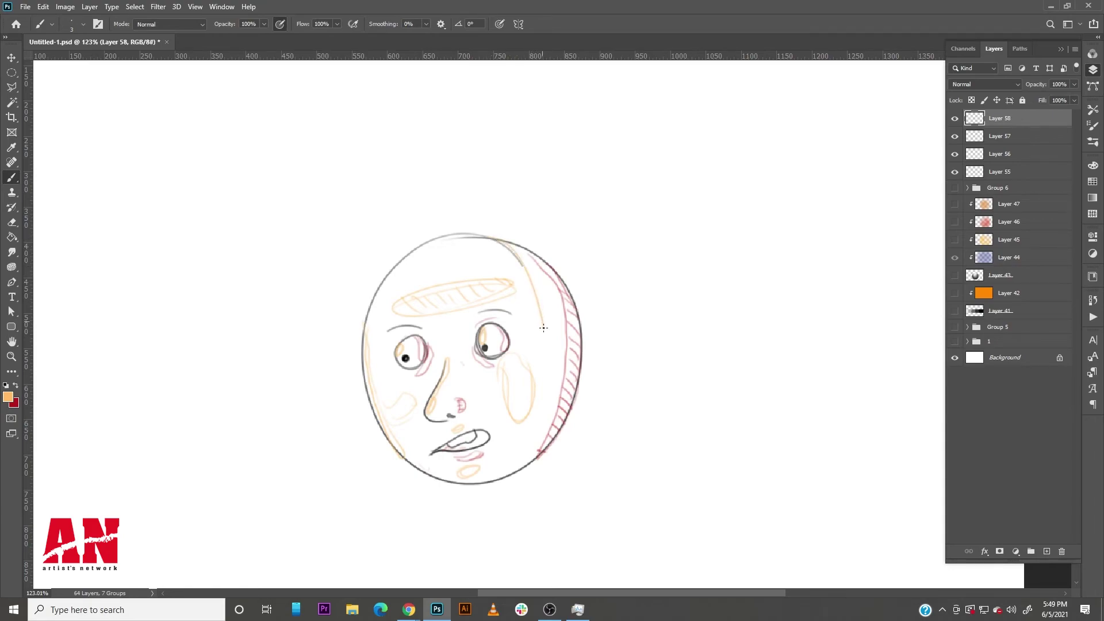
key(ctrl+z)
drag(522, 266, 544, 299)
drag(502, 479, 542, 449)
mouse_move(582, 319)
mouse_down()
mouse_move(571, 283)
mouse_move(489, 246)
mouse_up()
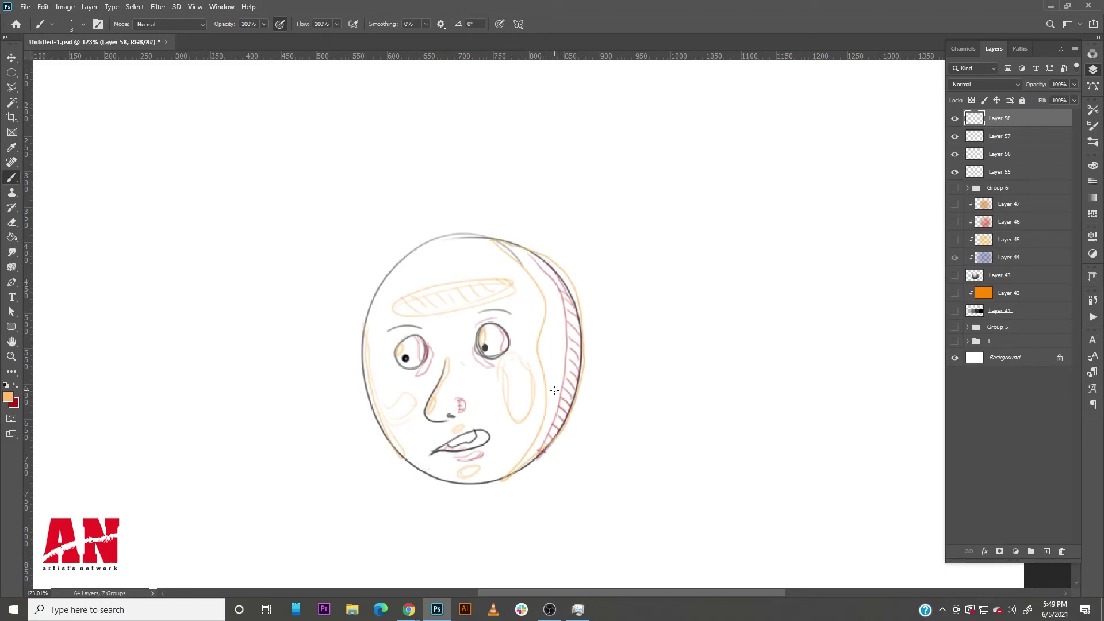
key(ctrl+z)
key(ctrl+z)
key(ctrl+z)
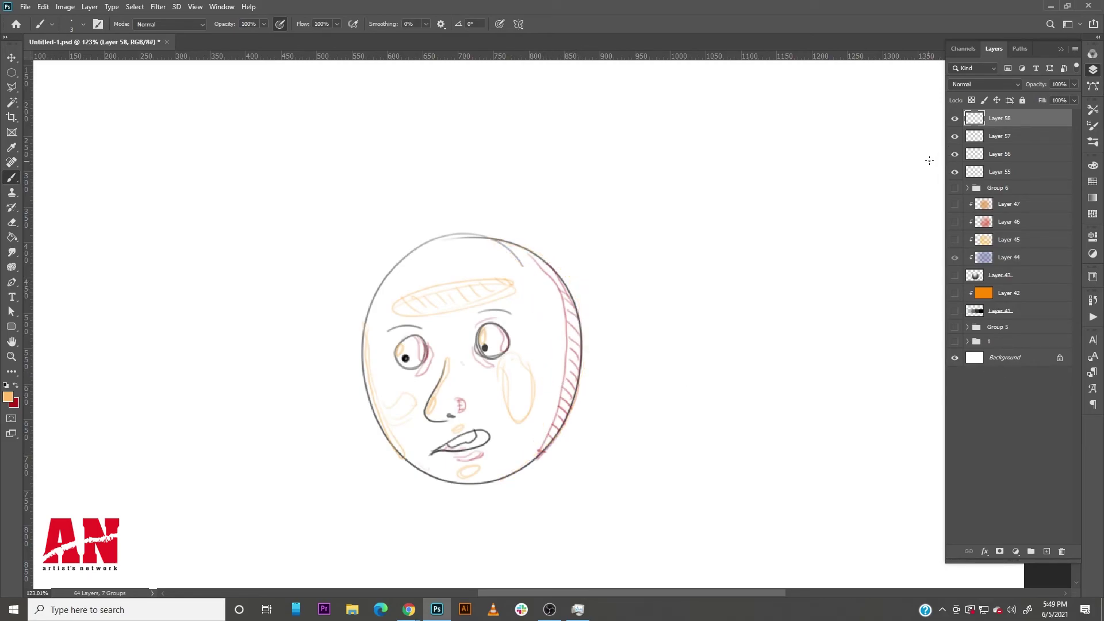
Step: Switch to default black with a 55 px brush and lower Layer 58's opacity to 12%
click(7, 385)
right_click(598, 315)
click(678, 342)
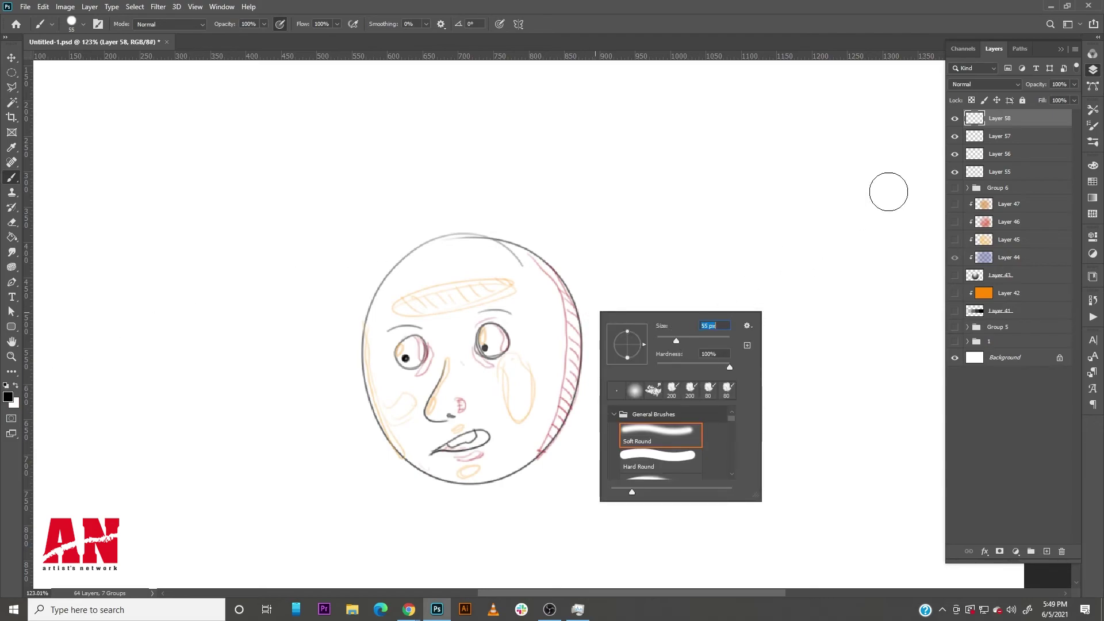
click(1075, 84)
drag(1034, 96, 1027, 97)
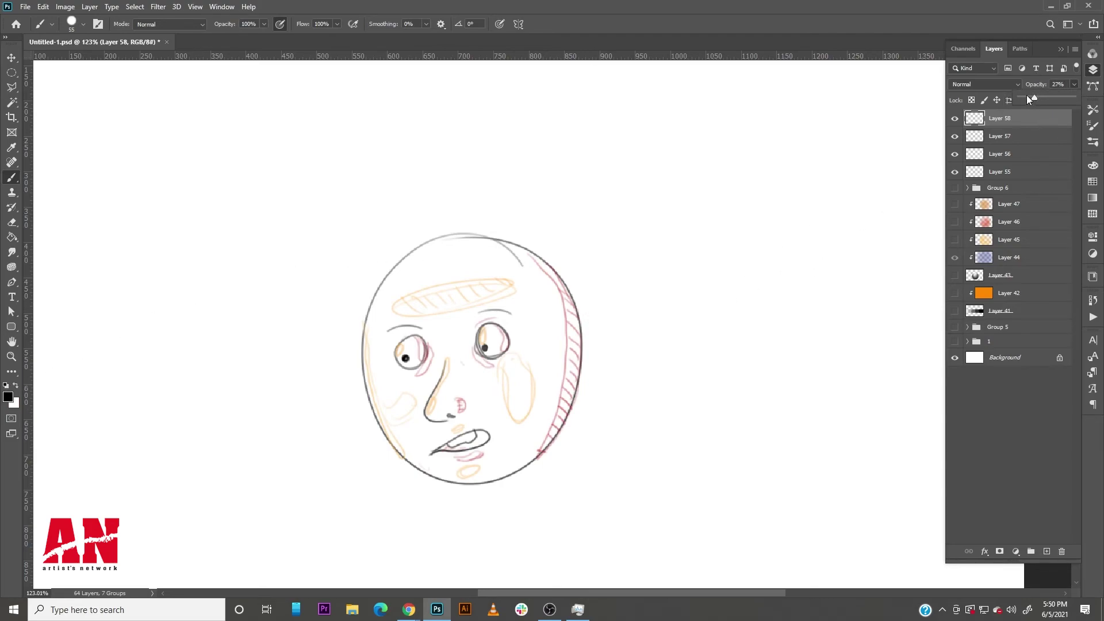
Step: Paint shadows around the eyes, nose, mouth and the head's right side with a 25 px brush, and set Layer 58's opacity to 13%
click(521, 254)
key(bracketleft)
key(bracketleft)
key(bracketleft)
key(bracketleft)
key(bracketleft)
key(bracketleft)
mouse_move(502, 242)
mouse_down()
mouse_move(546, 327)
mouse_move(544, 434)
mouse_move(547, 261)
mouse_up()
drag(470, 345, 492, 369)
mouse_move(414, 378)
mouse_down()
mouse_move(454, 366)
mouse_move(460, 408)
mouse_move(415, 424)
mouse_move(466, 467)
mouse_up()
drag(520, 249, 563, 423)
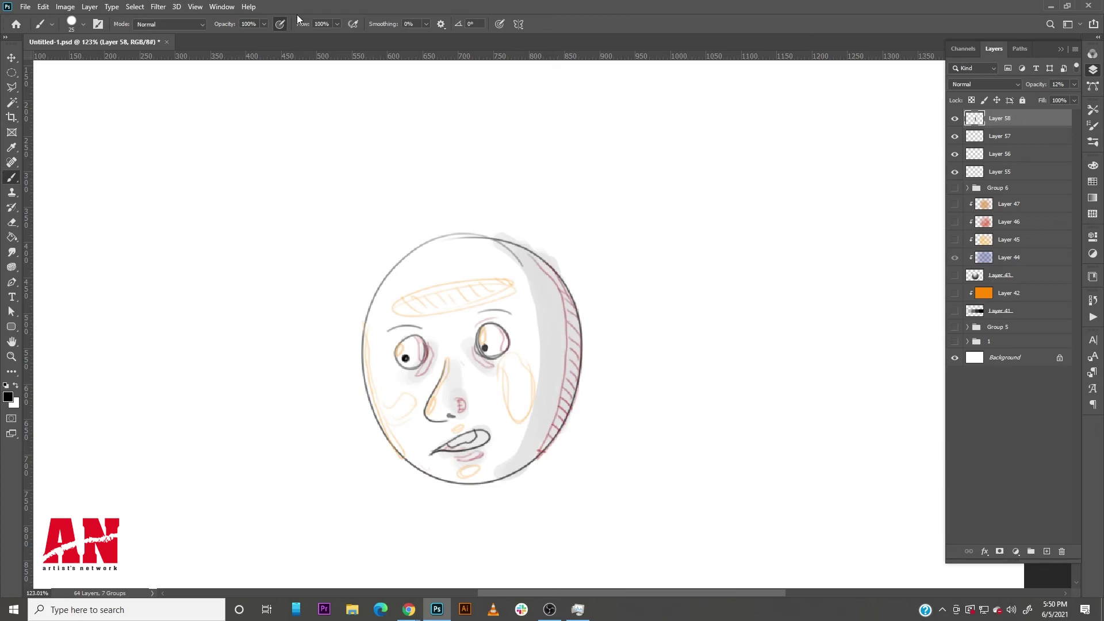
drag(1045, 98, 1023, 102)
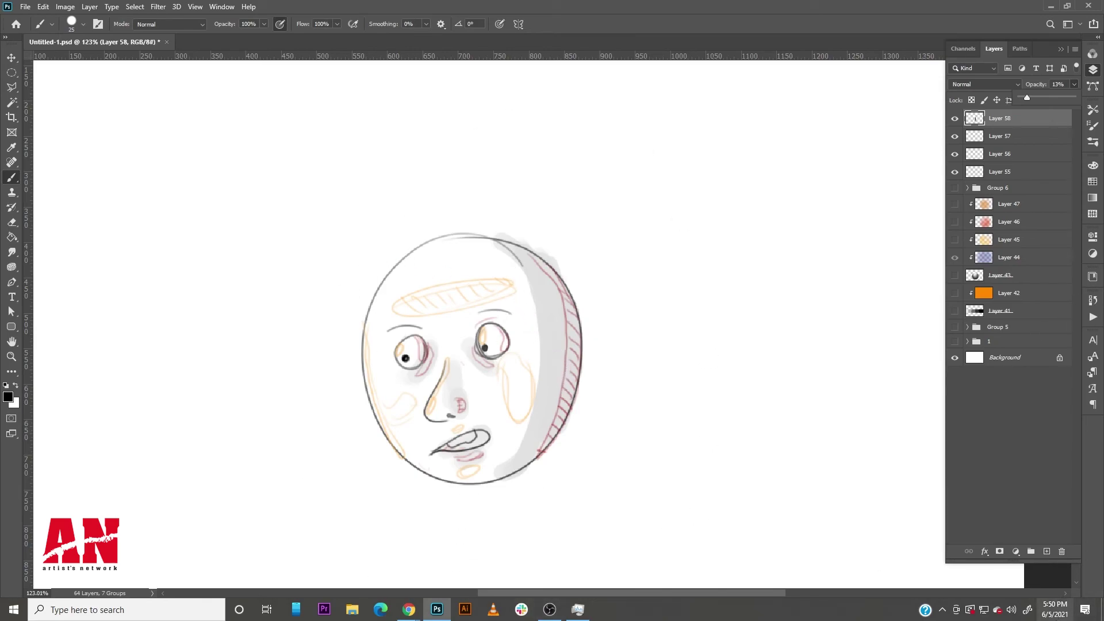
Step: Add a new layer directly beneath Layer 58 and check the shadow painting by toggling its visibility
ctrl+click(1046, 552)
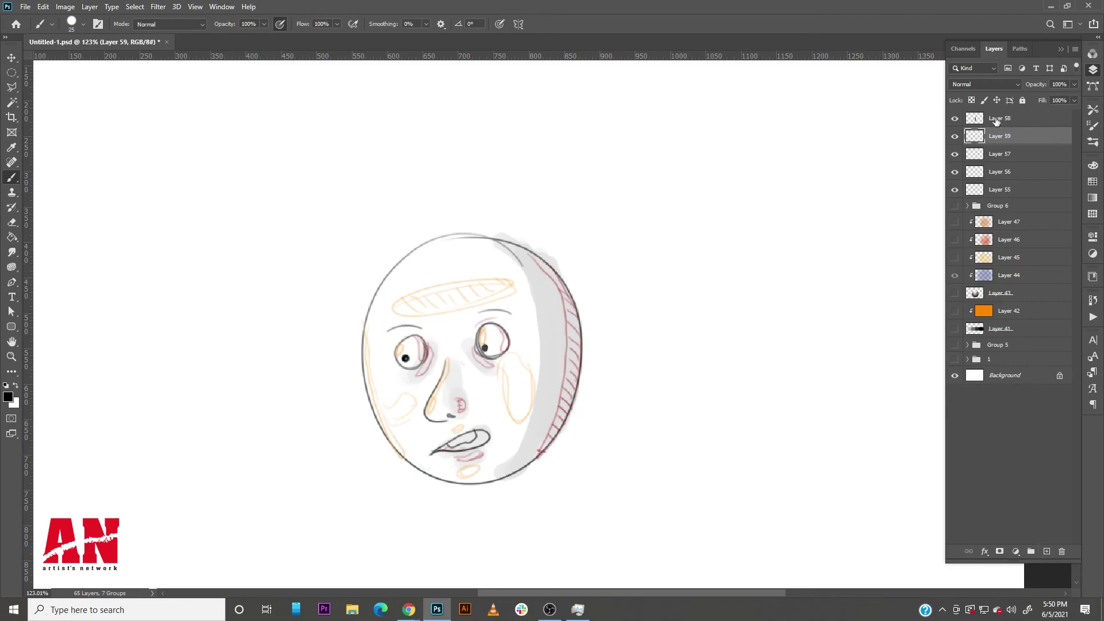
click(955, 118)
click(956, 119)
Step: Paint the whole head over in mid-grey on Layer 59 and lower that layer's opacity to 33%
click(8, 397)
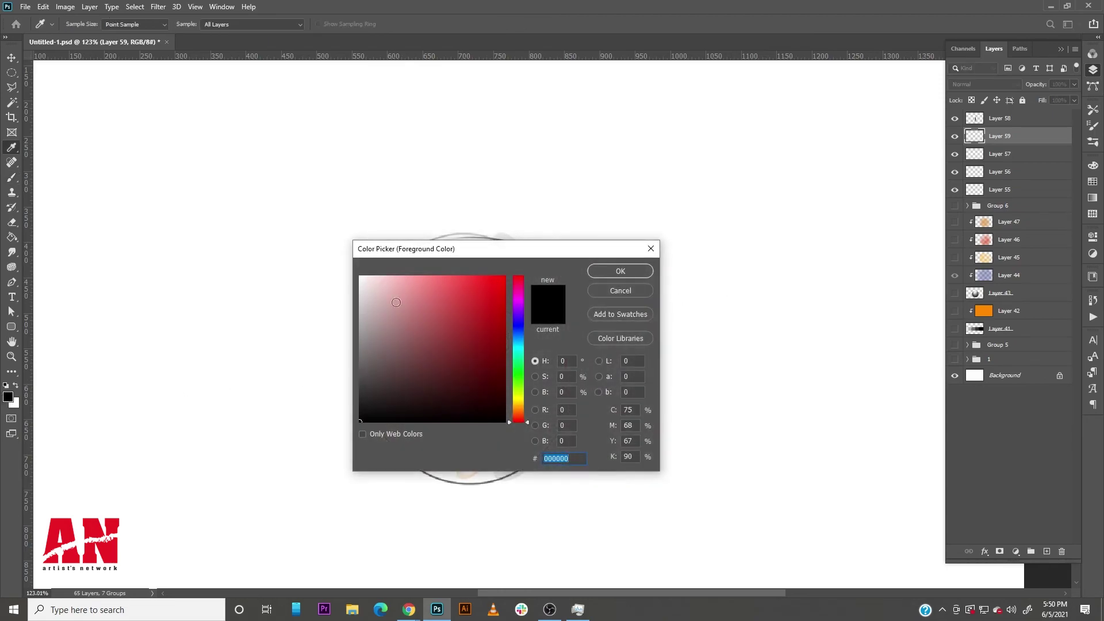
click(368, 367)
click(621, 271)
mouse_move(430, 265)
mouse_down()
mouse_move(387, 342)
mouse_move(383, 313)
mouse_move(390, 414)
mouse_move(420, 260)
mouse_move(385, 400)
mouse_move(448, 246)
mouse_move(404, 446)
mouse_move(492, 263)
mouse_move(443, 429)
mouse_move(545, 259)
mouse_move(467, 408)
mouse_move(468, 485)
mouse_move(523, 374)
mouse_move(571, 319)
mouse_move(551, 363)
mouse_move(547, 431)
mouse_move(572, 359)
mouse_move(554, 297)
mouse_move(488, 240)
mouse_move(434, 248)
mouse_move(507, 252)
mouse_move(560, 283)
mouse_move(506, 248)
mouse_move(562, 289)
mouse_move(552, 298)
mouse_move(533, 265)
mouse_move(439, 253)
mouse_move(359, 384)
mouse_move(406, 462)
mouse_move(464, 480)
mouse_move(351, 360)
mouse_move(385, 428)
mouse_move(526, 454)
mouse_move(517, 477)
mouse_move(542, 393)
mouse_move(502, 351)
mouse_move(536, 316)
mouse_move(530, 424)
mouse_move(545, 400)
mouse_move(542, 288)
mouse_move(521, 253)
mouse_up()
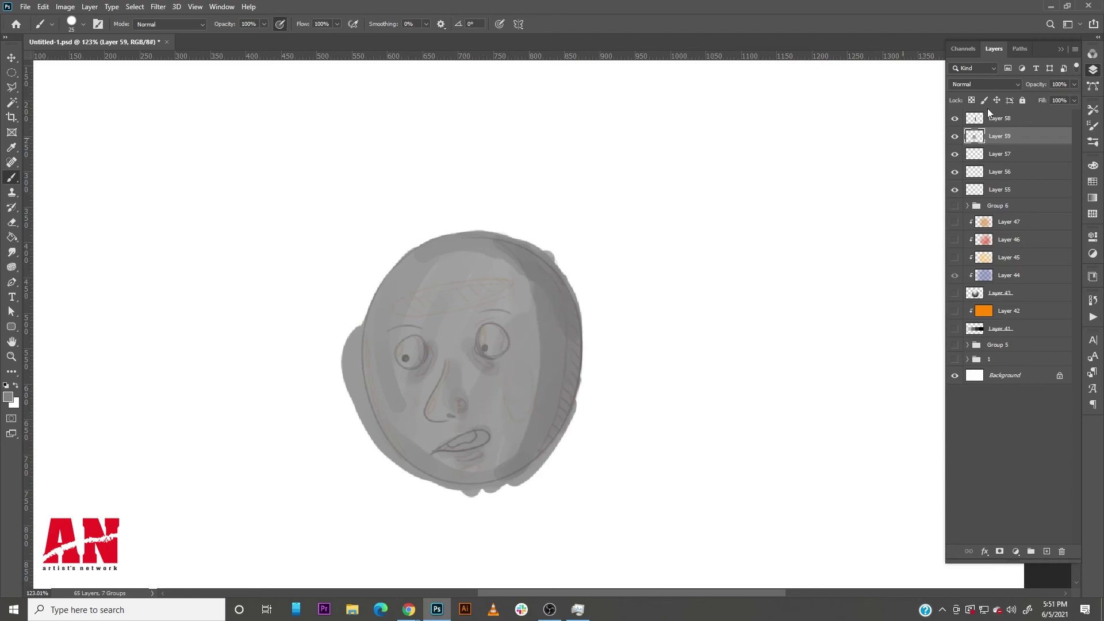
drag(1043, 95, 1038, 106)
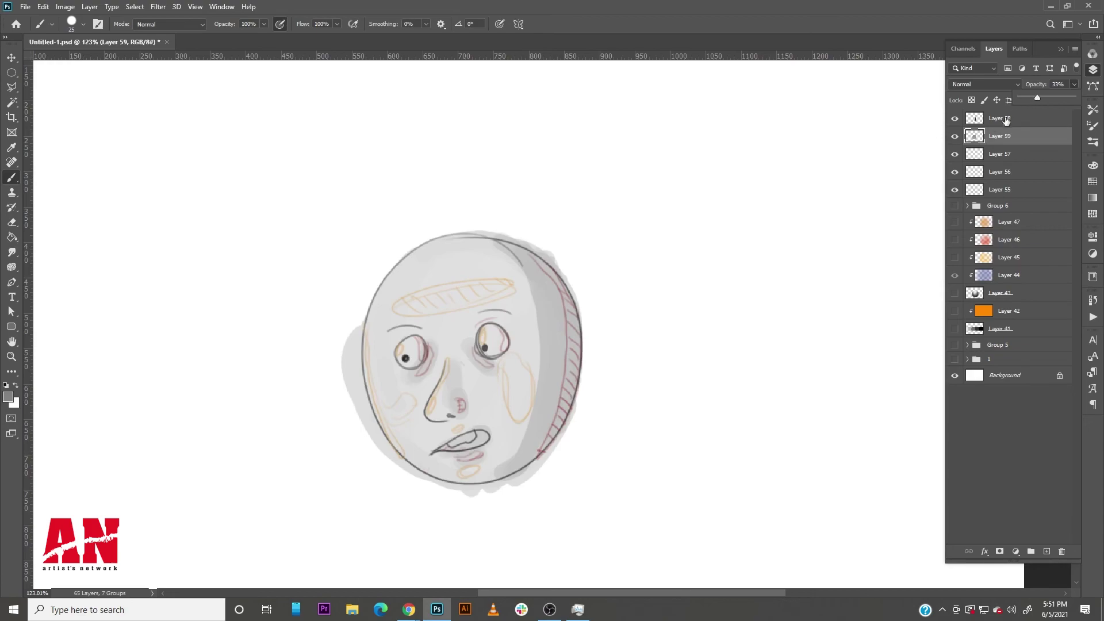
Step: Move Layers 58 and 59 together beneath Layer 55 and check Layer 58's shadows by toggling its visibility
shift+click(1015, 122)
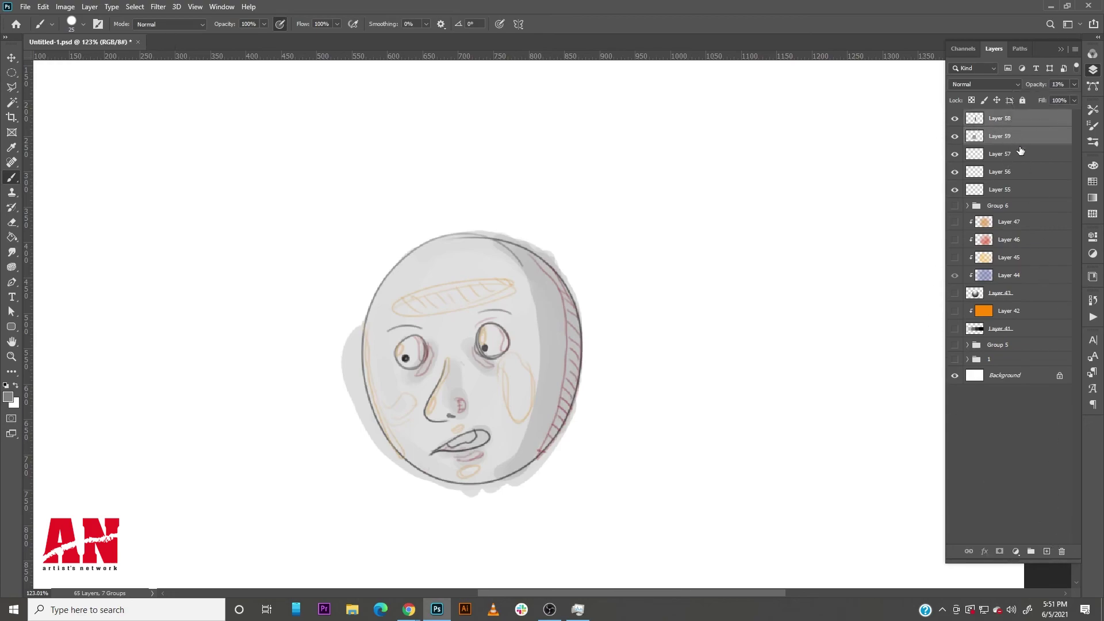
click(955, 154)
click(955, 154)
drag(1030, 139, 1018, 198)
click(1011, 174)
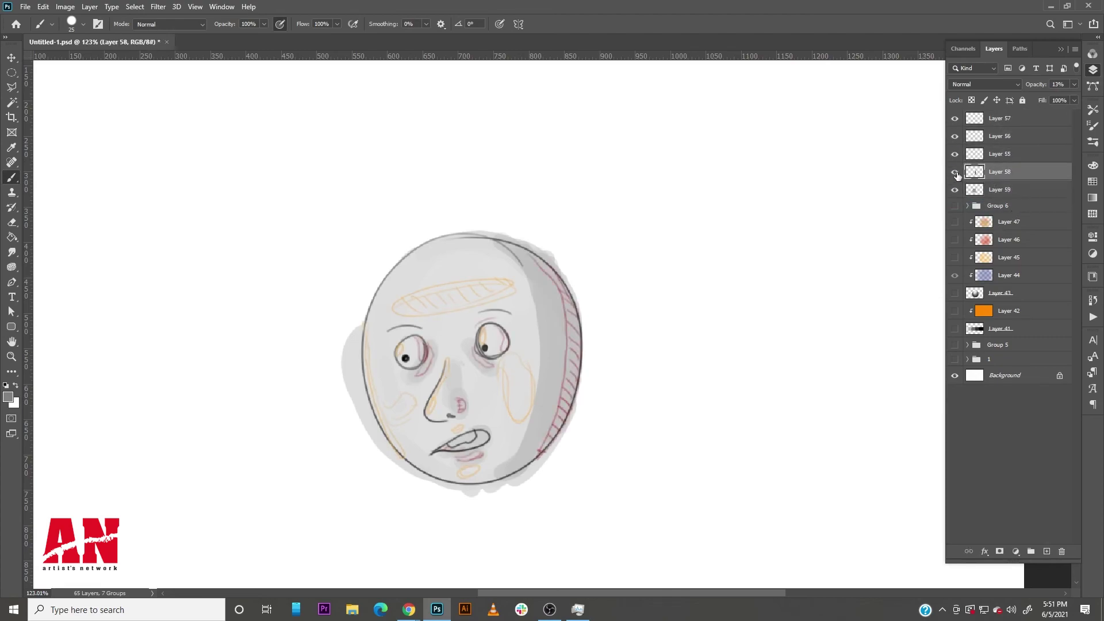
click(955, 172)
click(955, 173)
Step: Add a layer above Layer 58 and paint white highlights on the forehead, eyes, nose, cheeks and chin, reducing the brush to 7 px
click(1046, 552)
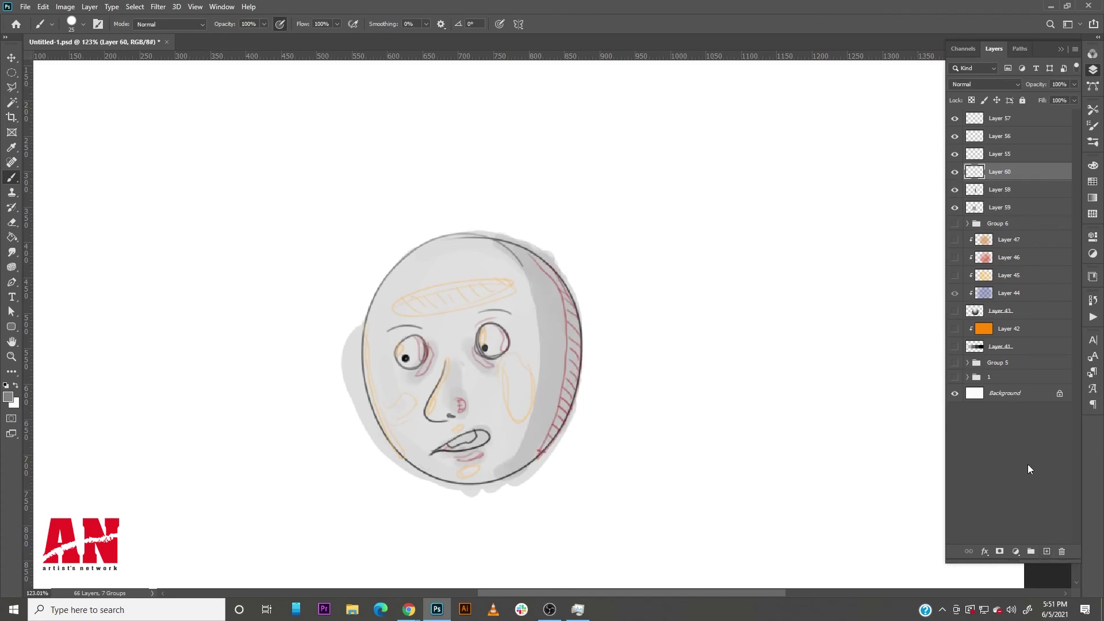
click(16, 386)
drag(399, 410, 408, 403)
drag(369, 333, 399, 454)
mouse_move(402, 348)
mouse_down()
mouse_move(412, 359)
mouse_move(413, 345)
mouse_up()
drag(480, 335, 498, 345)
drag(403, 302, 494, 287)
drag(443, 313, 437, 414)
drag(448, 440, 456, 445)
mouse_move(509, 362)
mouse_down()
mouse_move(521, 417)
mouse_move(478, 471)
mouse_up()
mouse_move(426, 437)
mouse_down()
mouse_move(397, 403)
mouse_move(441, 342)
mouse_up()
key(bracketleft)
key(bracketleft)
key(bracketleft)
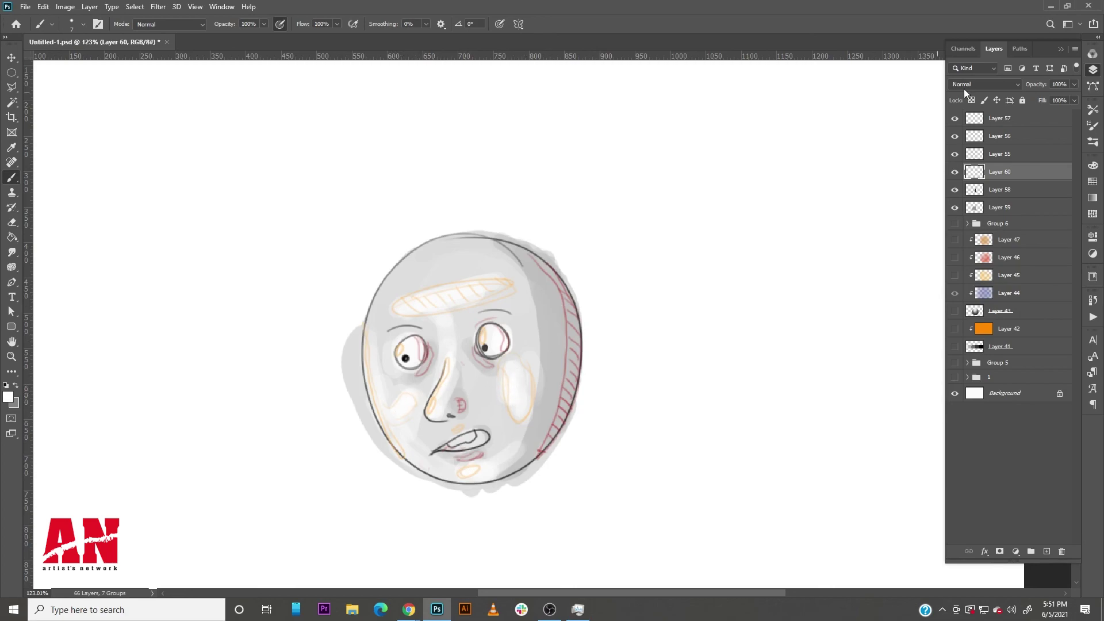
Step: Group the face layers from Layer 57 to Layer 59, hide that group and show Group 6 with the orange sphere
click(1012, 118)
shift+click(1029, 209)
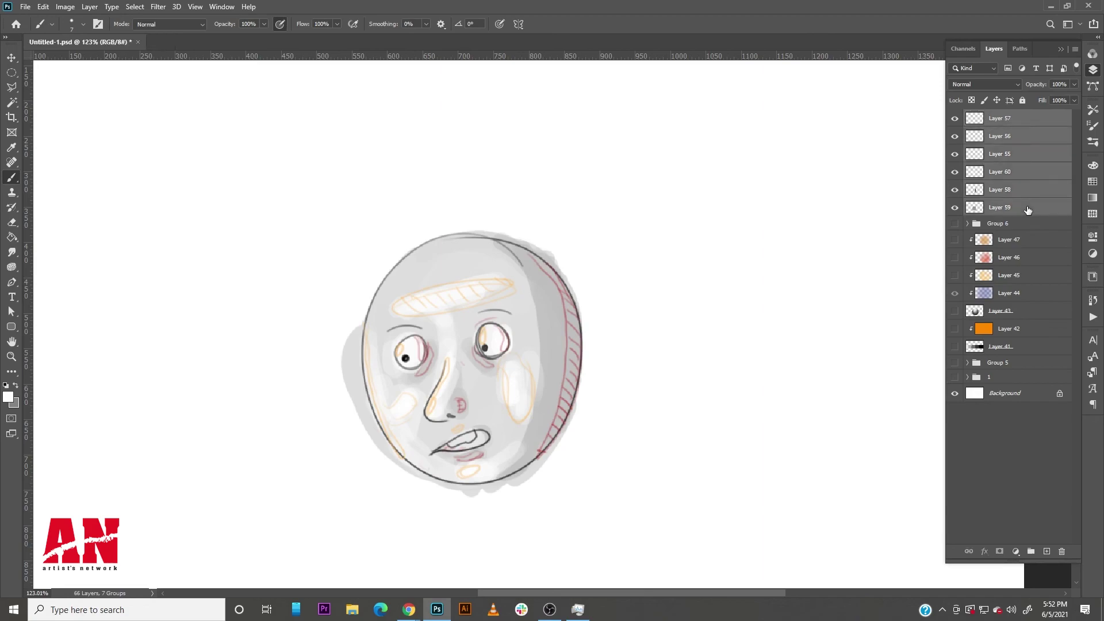
key(ctrl+g)
click(955, 117)
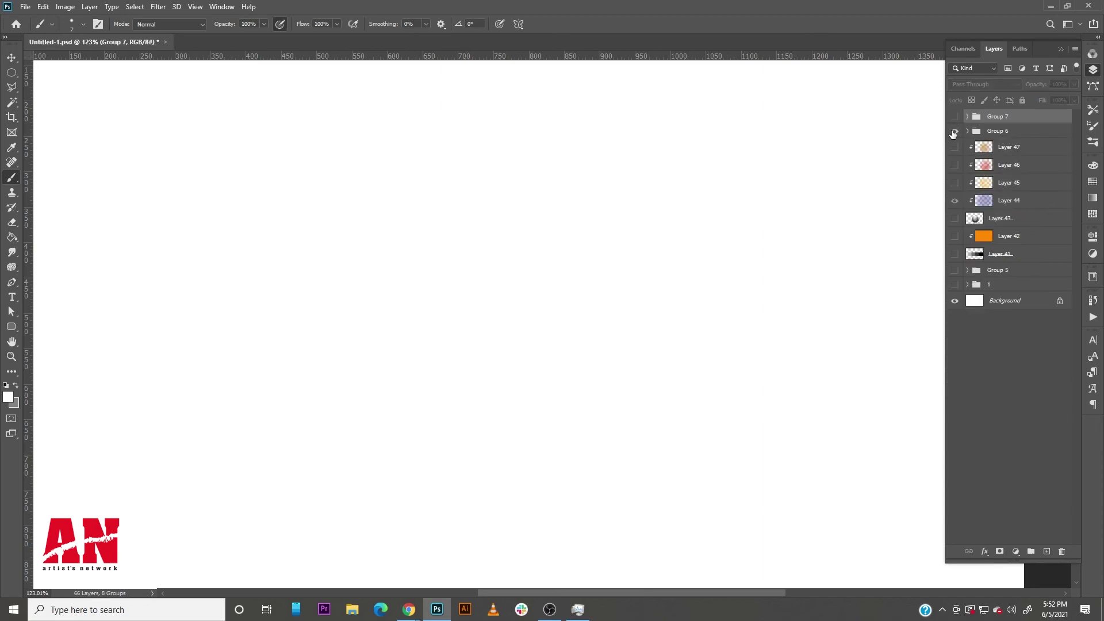
click(954, 131)
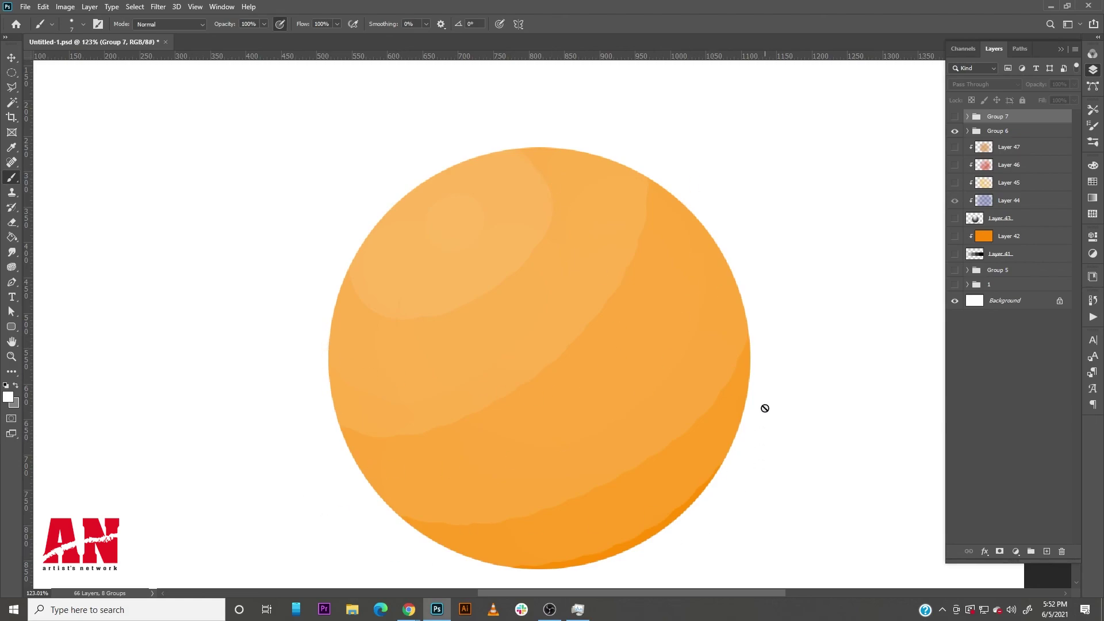
scroll(537, 398, down, 3)
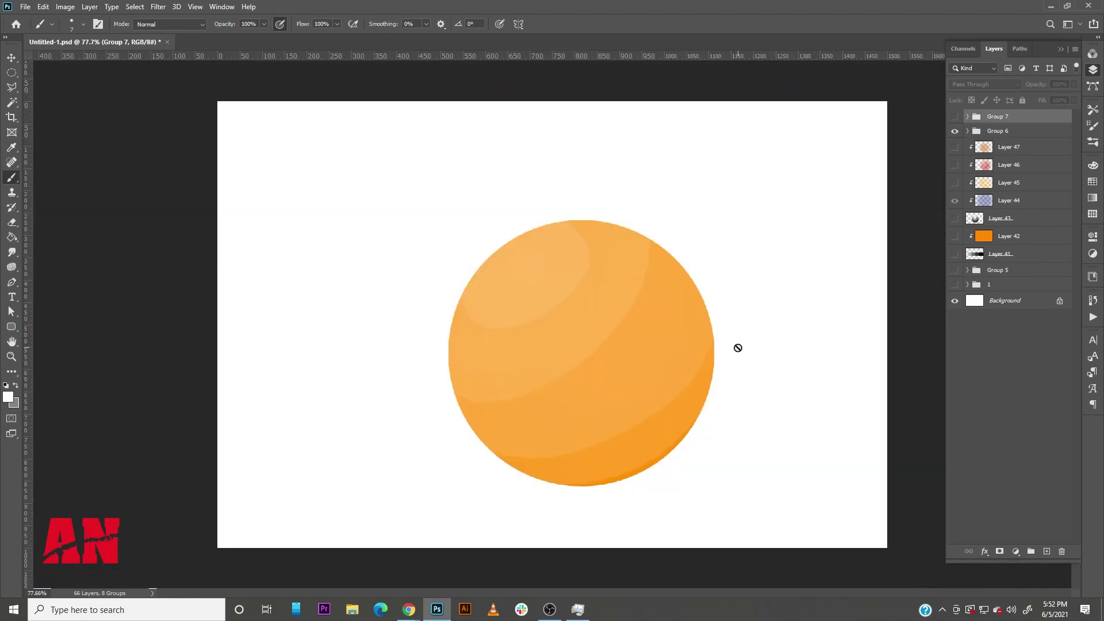